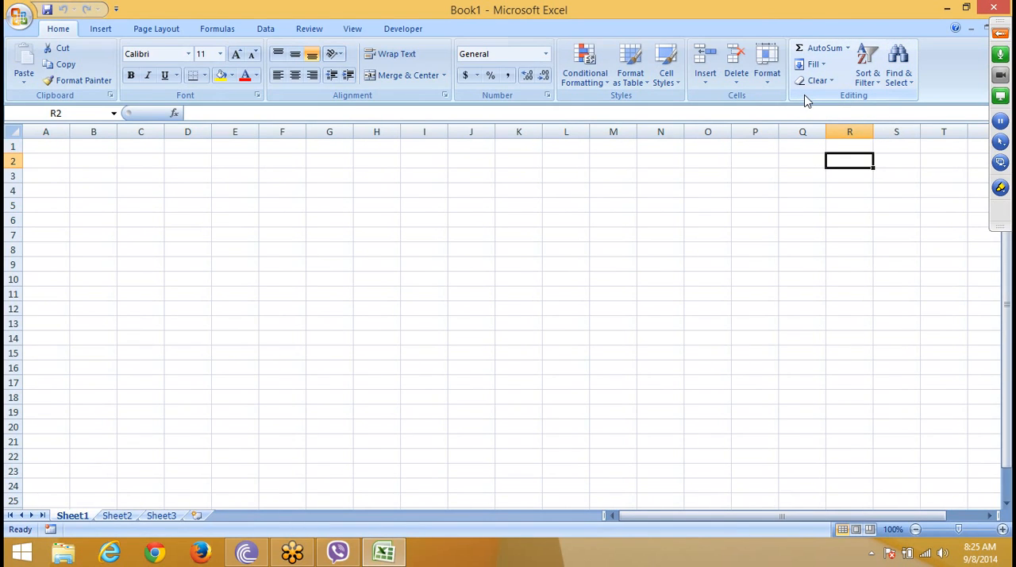
pyautogui.click(141, 190)
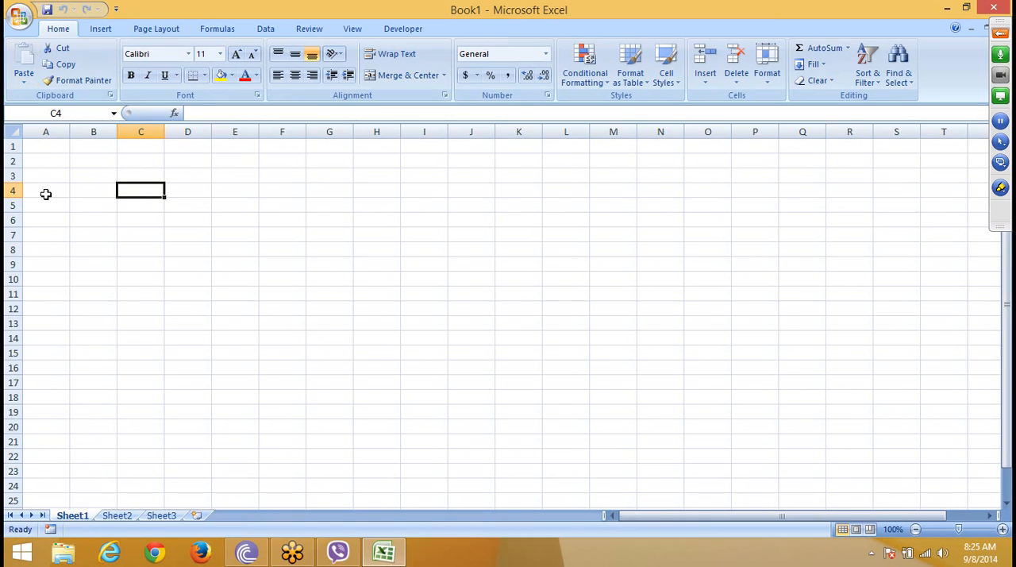
pyautogui.click(46, 149)
pyautogui.click(109, 159)
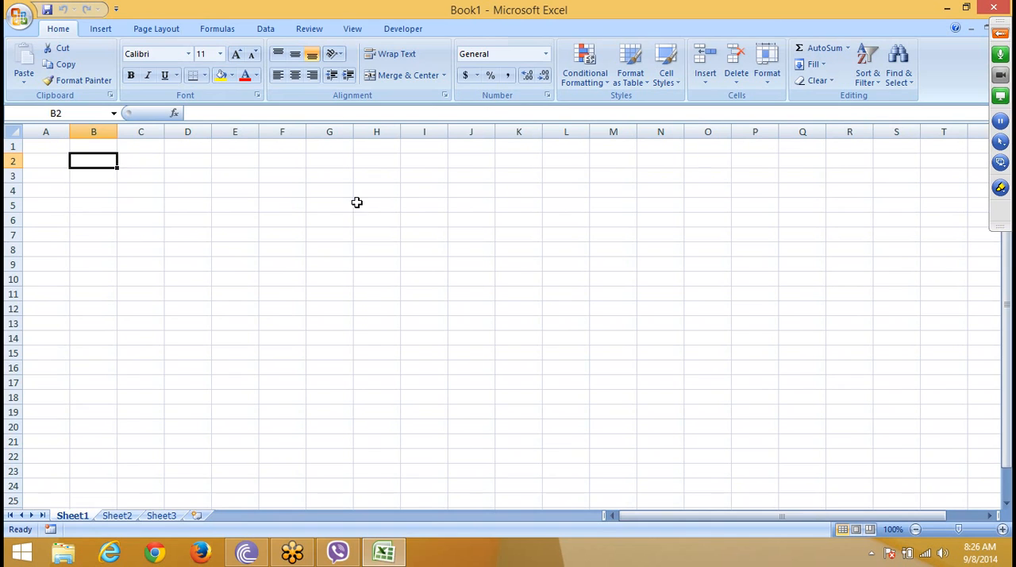
# Step: Enter the numbers 12, 43, 54, 65, 76, 87 and 98 across row 1, from A1 to G1
pyautogui.click(39, 142)
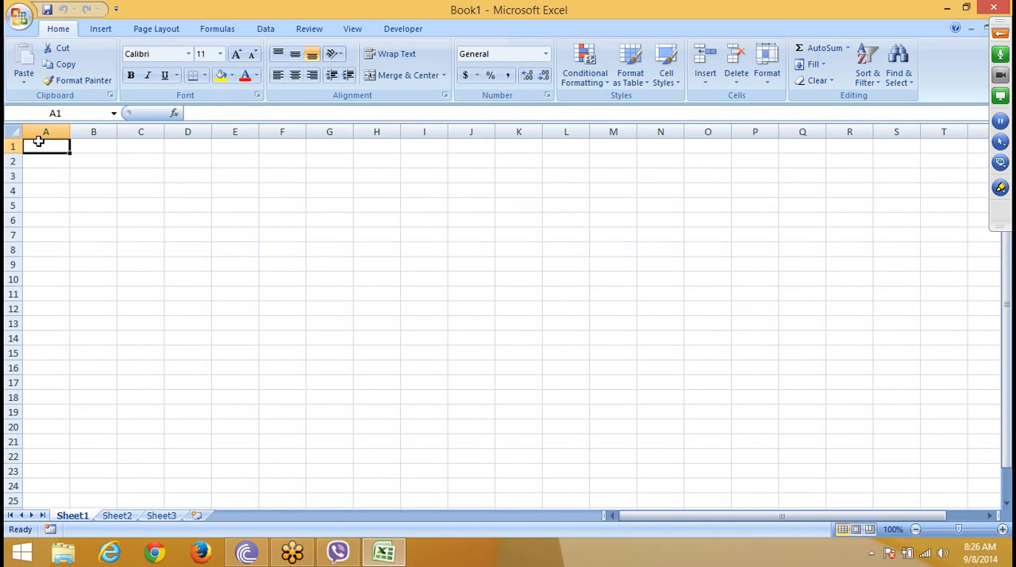
pyautogui.write('12')
pyautogui.press('Tab')
pyautogui.write('43')
pyautogui.press('Tab')
pyautogui.write('54')
pyautogui.press('Tab')
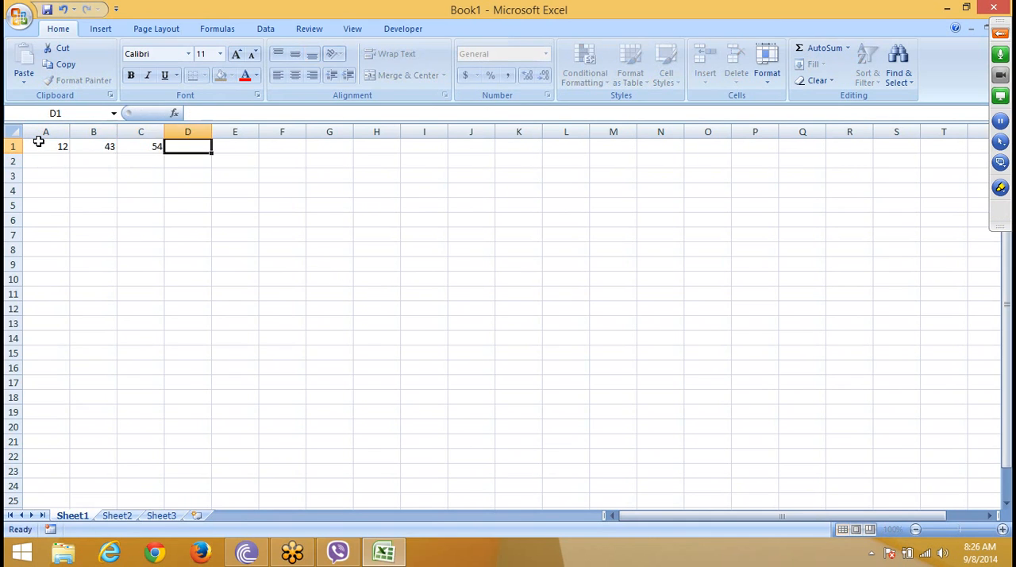
pyautogui.write('65')
pyautogui.press('Tab')
pyautogui.write('76')
pyautogui.press('Tab')
pyautogui.write('87')
pyautogui.press('Tab')
pyautogui.write('9')
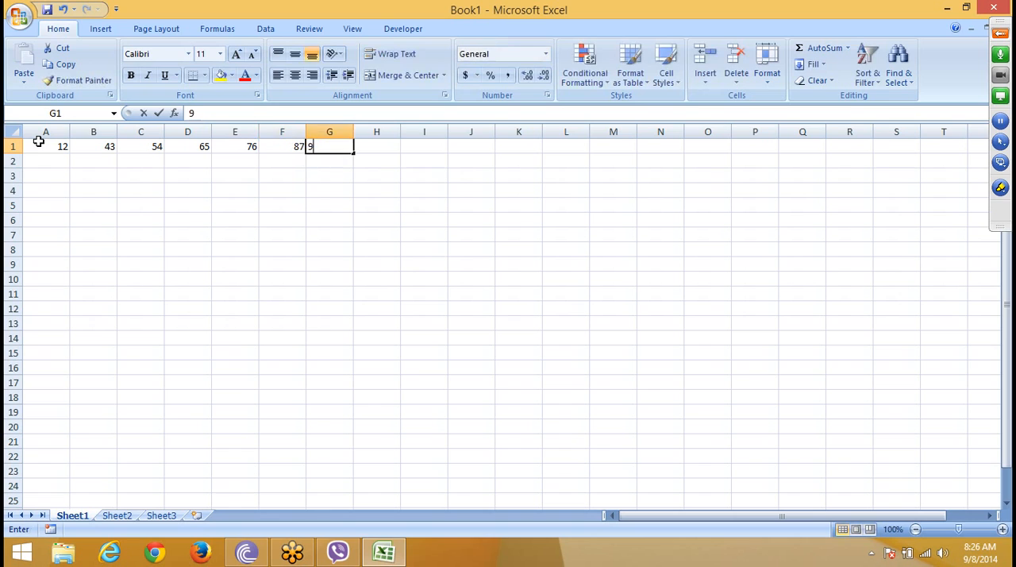
pyautogui.write('8')
pyautogui.press('Tab')
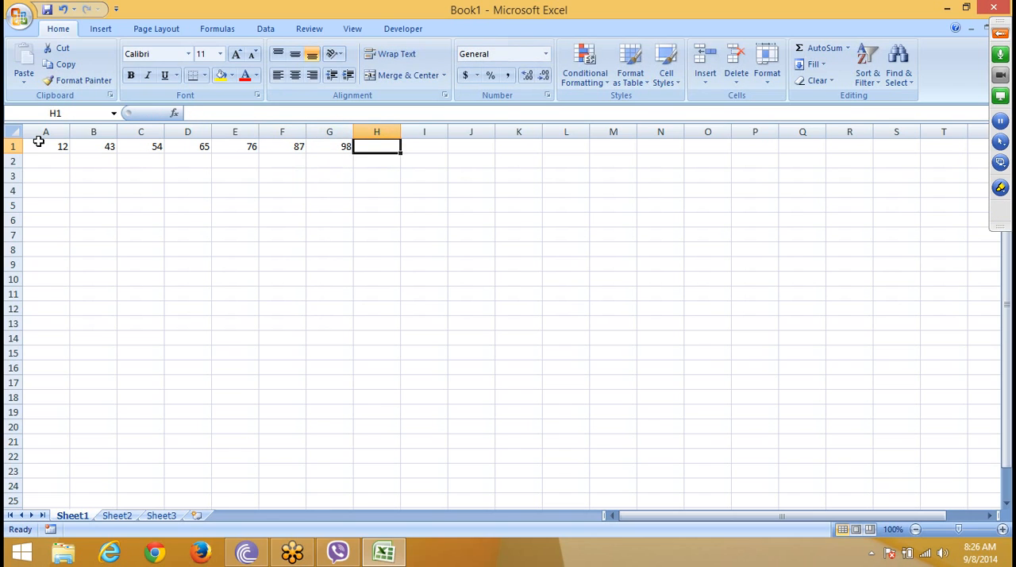
# Step: Enter a manually built formula =SUM(A1:G1) in H1 to total the row
pyautogui.write('=sum')
pyautogui.press('Tab')
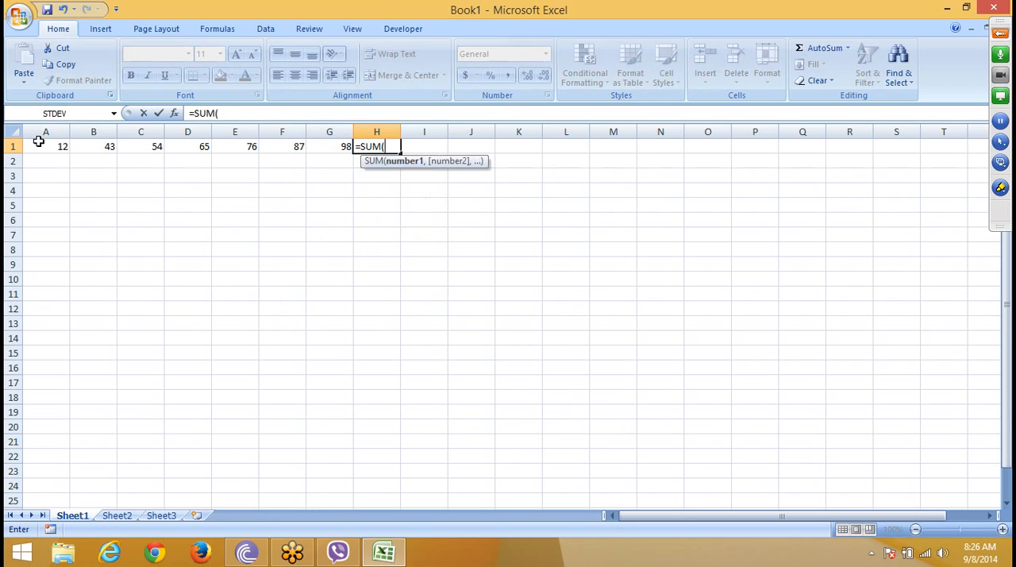
pyautogui.press('Left')
pyautogui.hotkey('shift', 'Left')
pyautogui.hotkey('shift', 'Left')
pyautogui.hotkey('shift', 'Left')
pyautogui.hotkey('shift', 'Left')
pyautogui.hotkey('shift', 'Left')
pyautogui.hotkey('shift', 'Left')
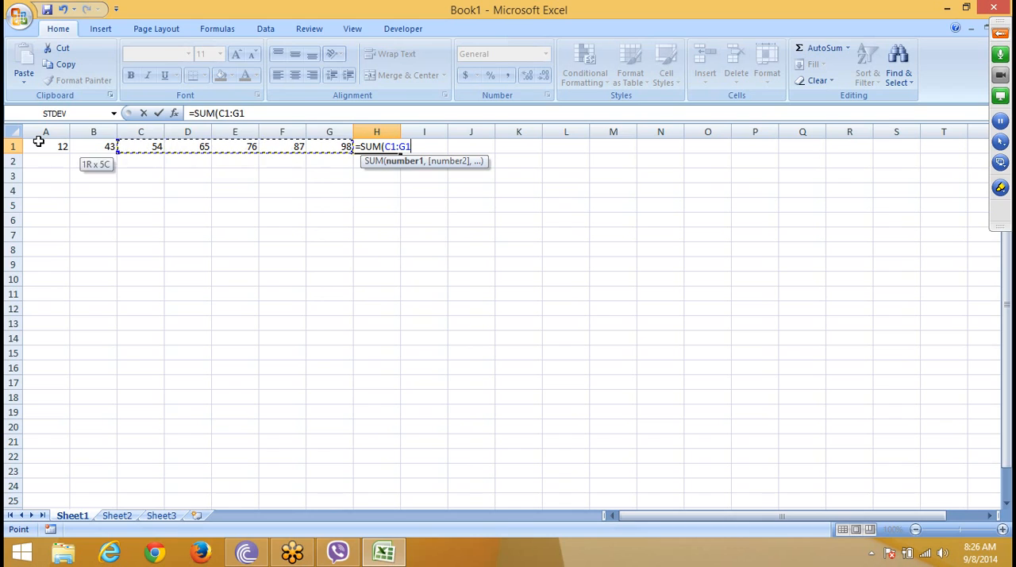
pyautogui.hotkey('ctrl', 'Return')
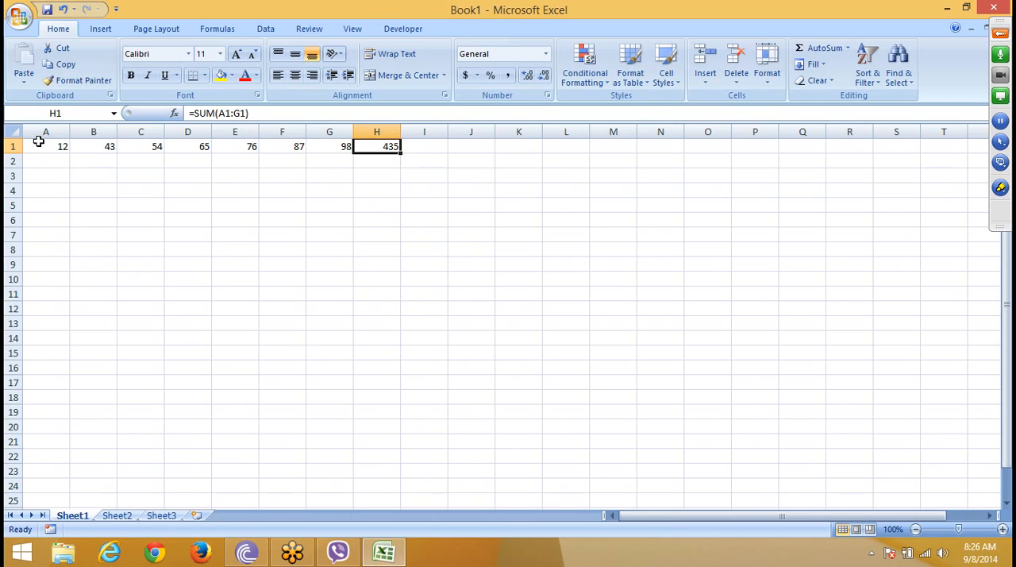
# Step: Clear the sum formula from H1 and select the numbers in A1:G1
pyautogui.press('Delete')
pyautogui.press('Left')
pyautogui.press('Left')
pyautogui.press('Left')
pyautogui.press('Left')
pyautogui.press('Left')
pyautogui.press('Left')
pyautogui.press('Left')
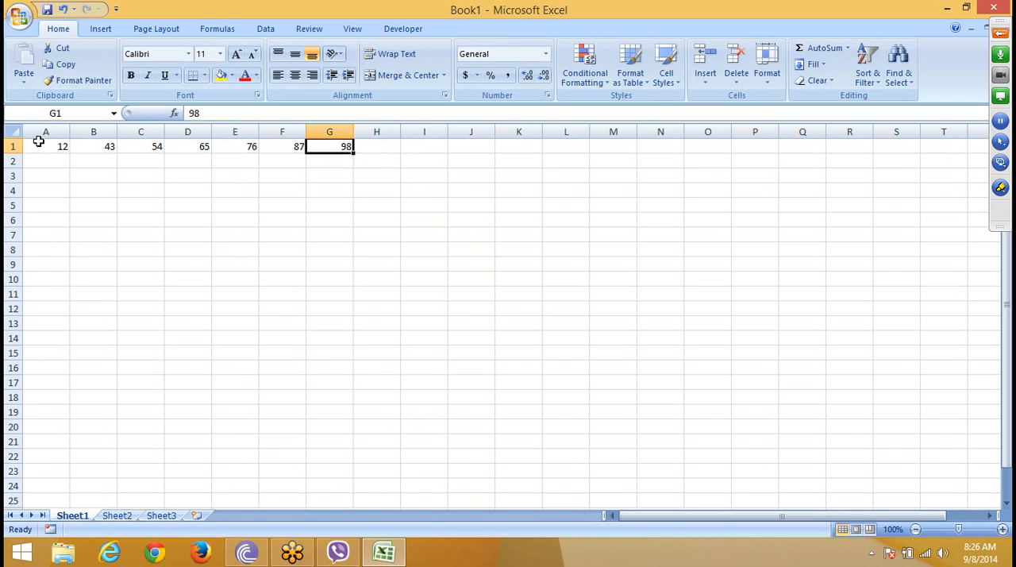
pyautogui.hotkey('ctrl', 'shift', 'Right')
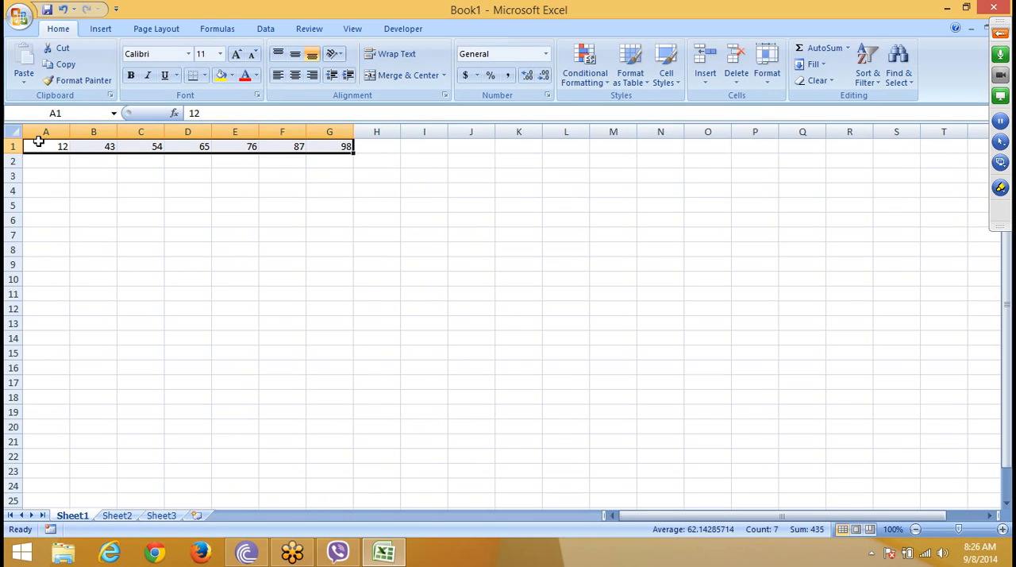
# Step: Total A1:G1 in the empty cell H1 with AutoSum
pyautogui.press('Right')
pyautogui.hotkey('ctrl', 'Right')
pyautogui.press('Right')
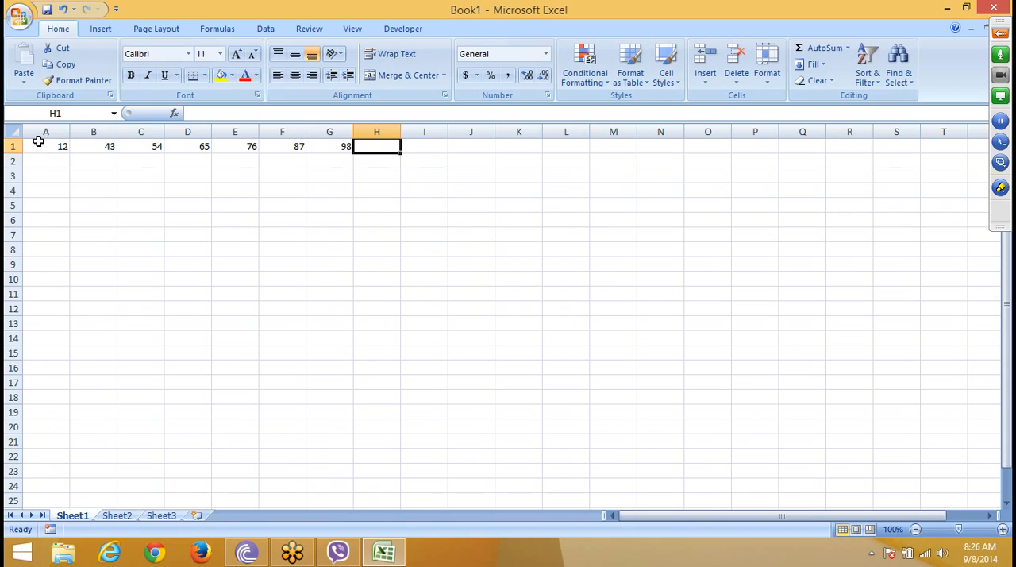
pyautogui.hotkey('alt', '=')
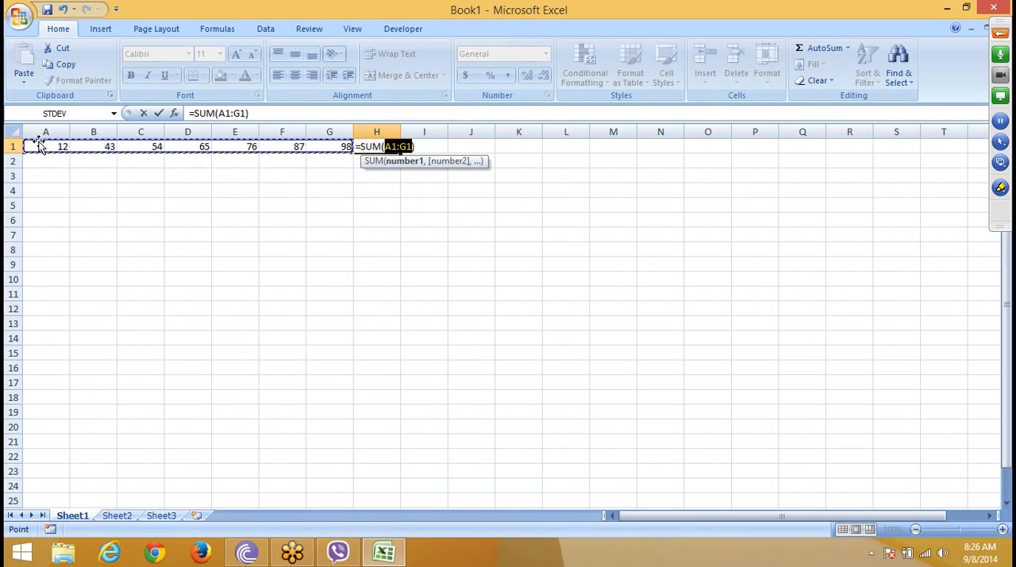
pyautogui.press('Return')
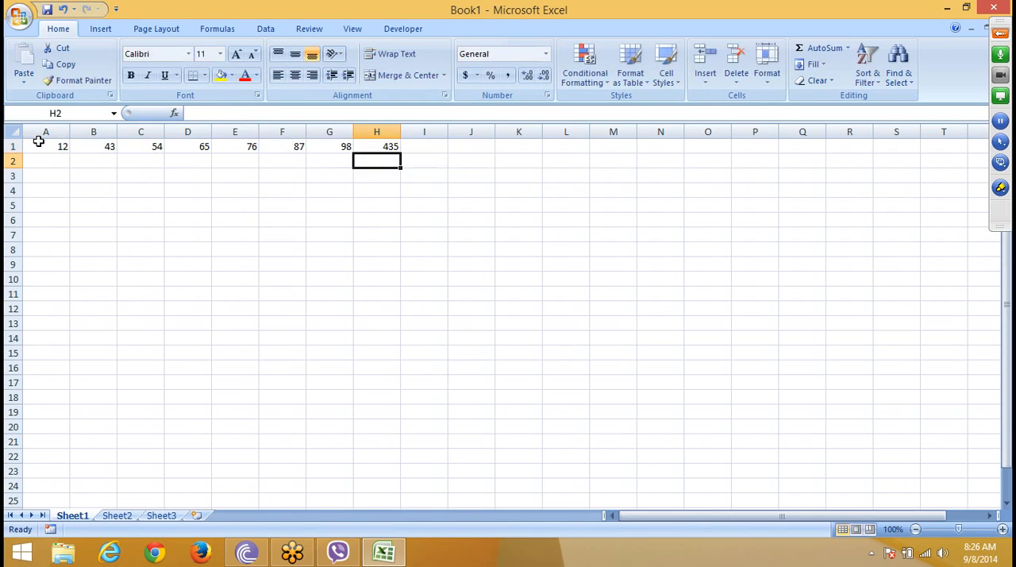
# Step: Reapply AutoSum to H1 over the same range A1:G1
pyautogui.press('Up')
pyautogui.hotkey('alt', '=')
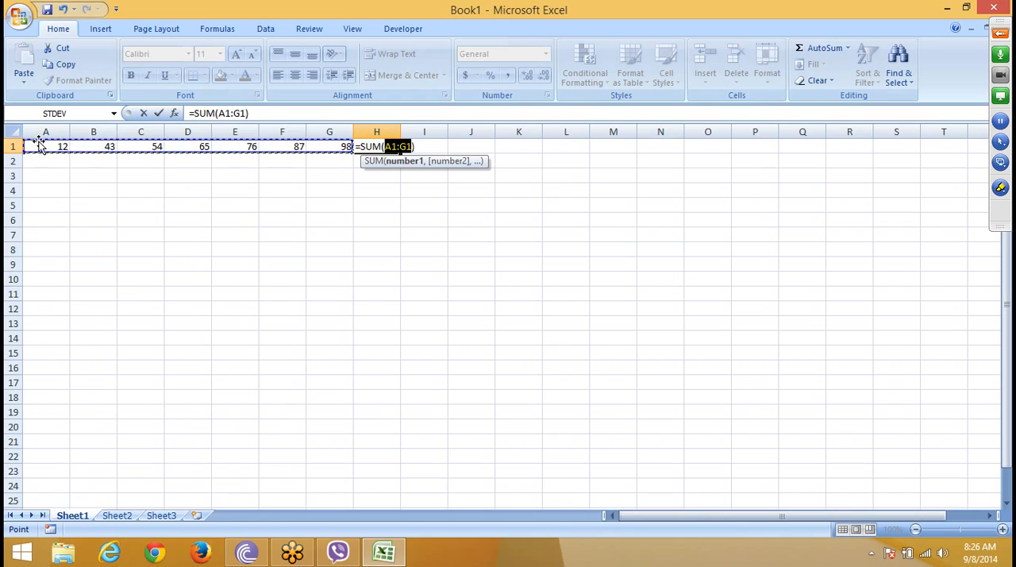
pyautogui.press('Return')
pyautogui.press('Up')
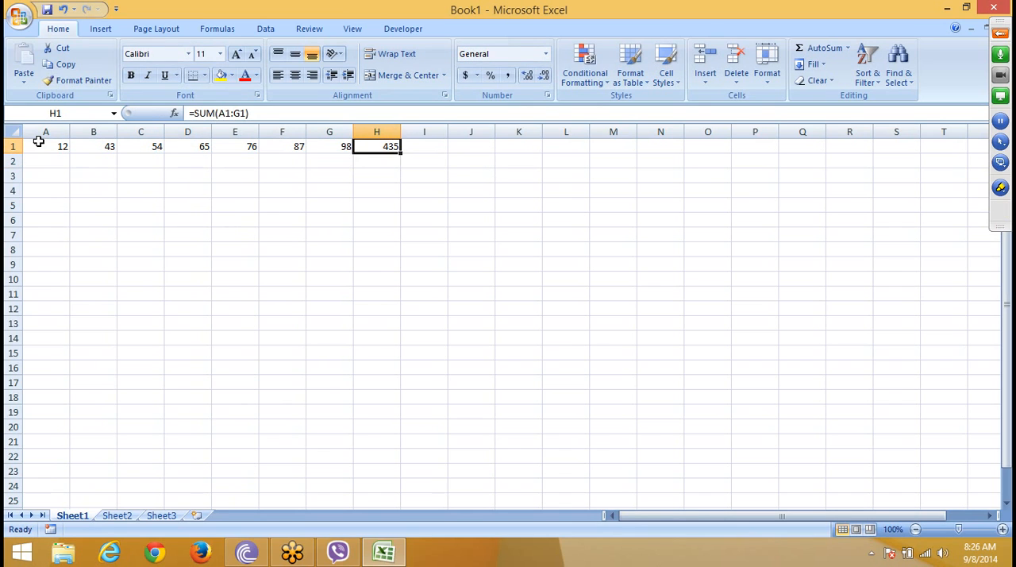
# Step: Clear the number in C1 to leave a gap in the row of values
pyautogui.press('Left')
pyautogui.press('Left')
pyautogui.press('Left')
pyautogui.press('Left')
pyautogui.press('Left')
pyautogui.press('Left')
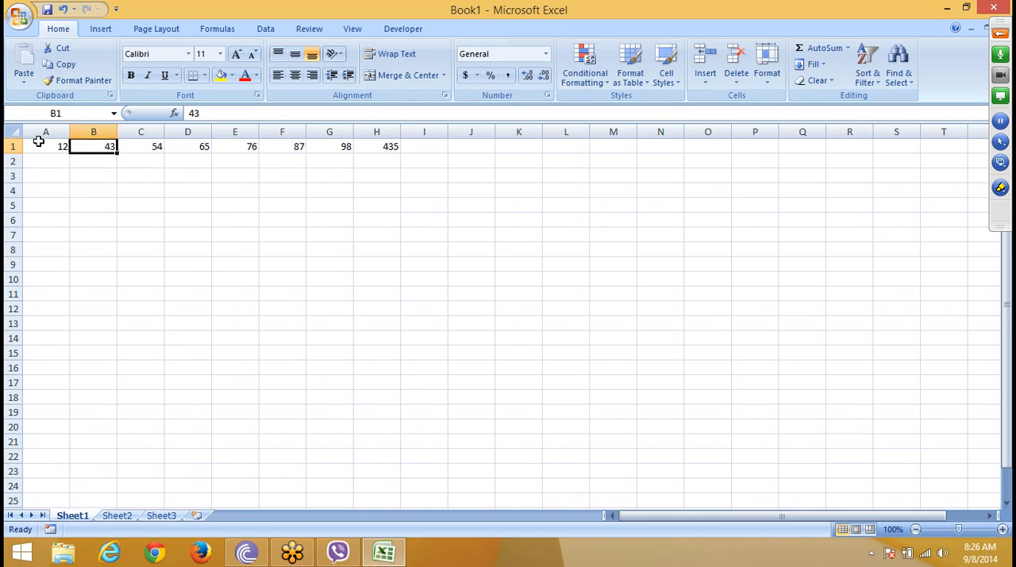
pyautogui.press('Right')
pyautogui.press('Delete')
# Step: Replace the total in H1 with an AutoSum that covers only D1:G1
pyautogui.press('Right')
pyautogui.press('Right')
pyautogui.press('Right')
pyautogui.press('Right')
pyautogui.press('Right')
pyautogui.press('Right')
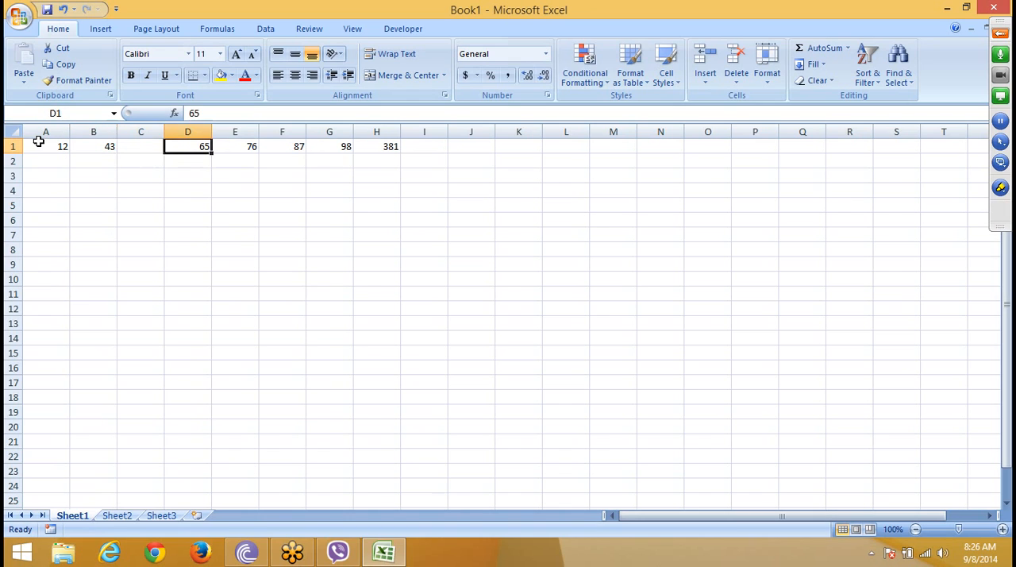
pyautogui.press('Left')
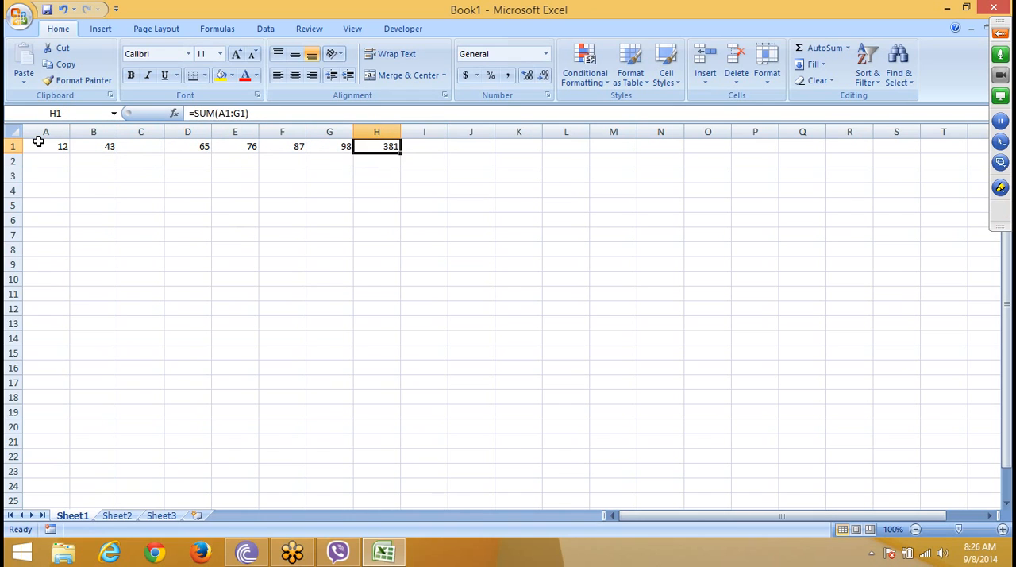
pyautogui.hotkey('alt', '=')
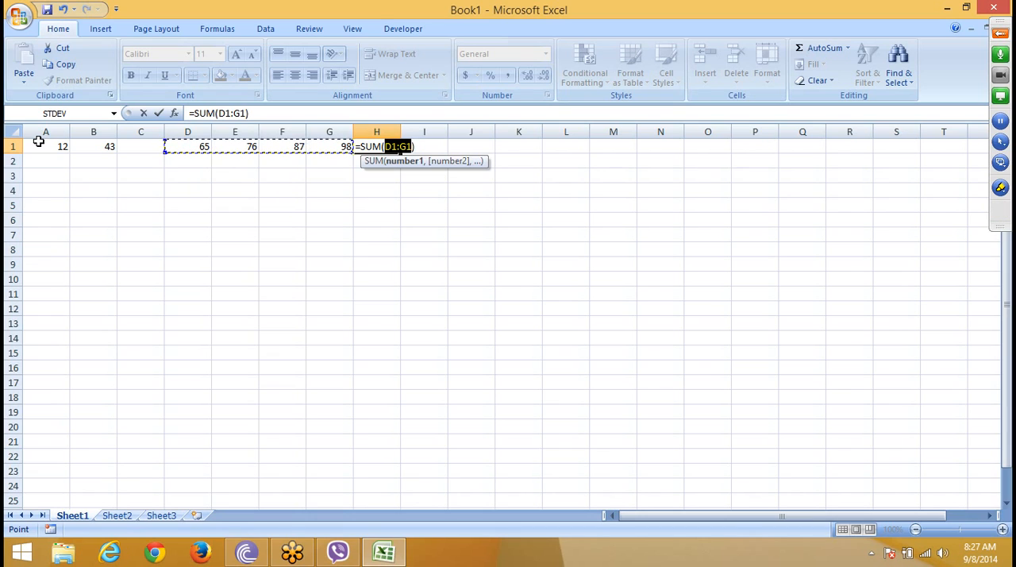
pyautogui.press('Return')
pyautogui.press('Up')
# Step: Enter 43 in the empty cell C1
pyautogui.press('Left')
pyautogui.press('Left')
pyautogui.press('Left')
pyautogui.press('Left')
pyautogui.press('Left')
pyautogui.press('Left')
pyautogui.press('Left')
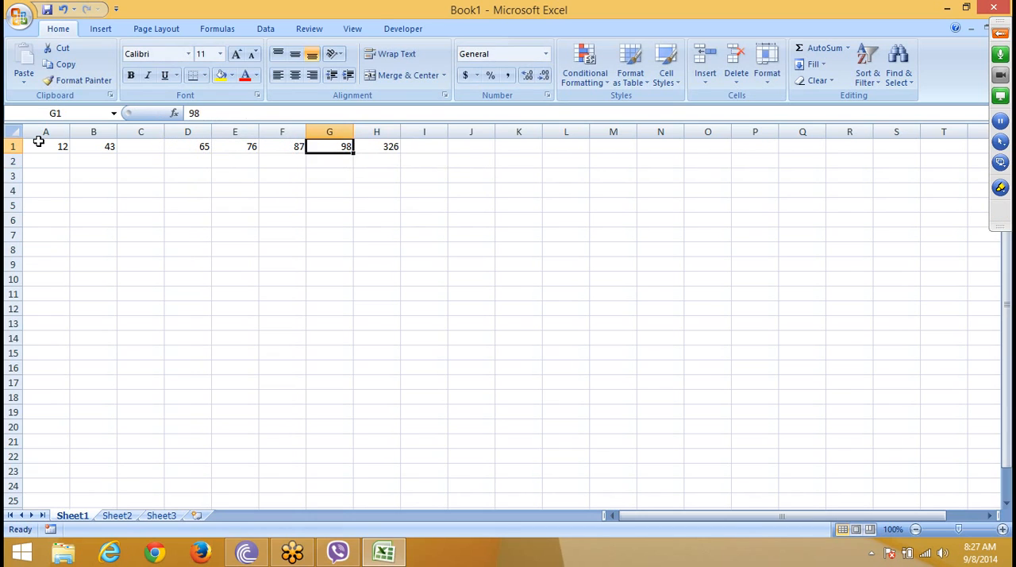
pyautogui.press('Right')
pyautogui.press('Right')
pyautogui.write('43')
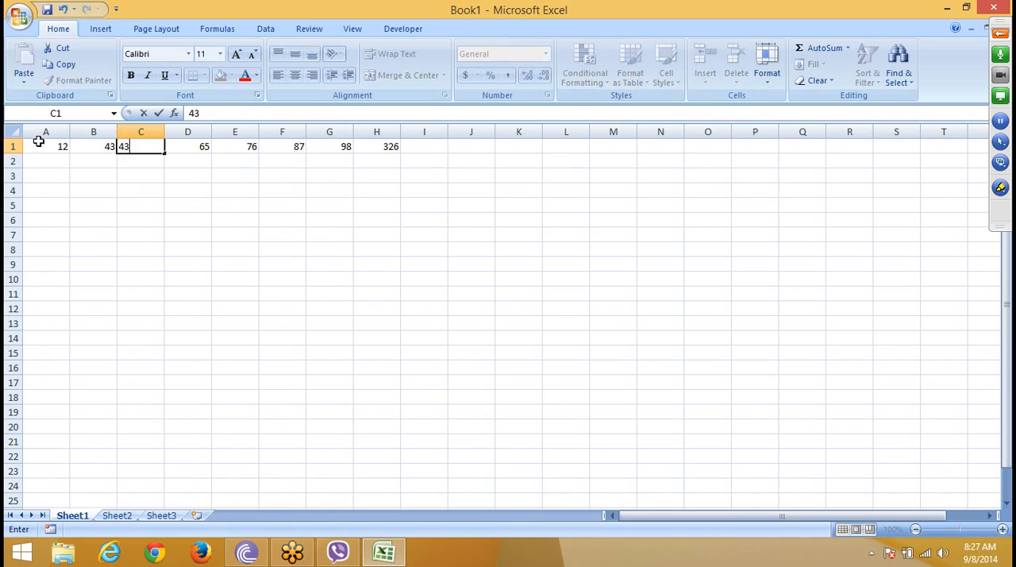
pyautogui.press('Right')
pyautogui.press('Right')
pyautogui.press('Right')
pyautogui.press('Right')
pyautogui.press('Right')
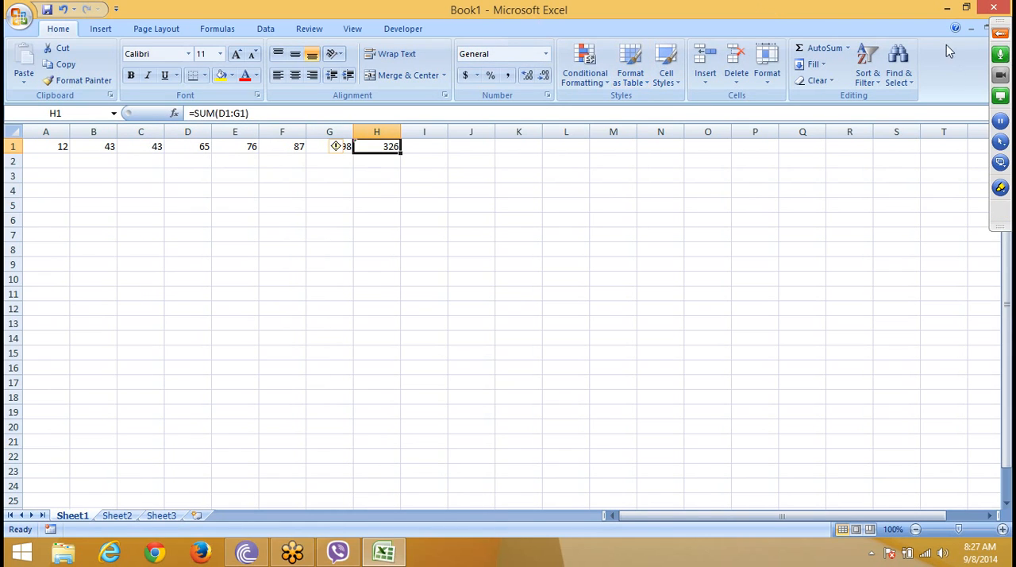
# Step: Select H1 and examine the other functions offered with AutoSum, then close the list
pyautogui.click(848, 49)
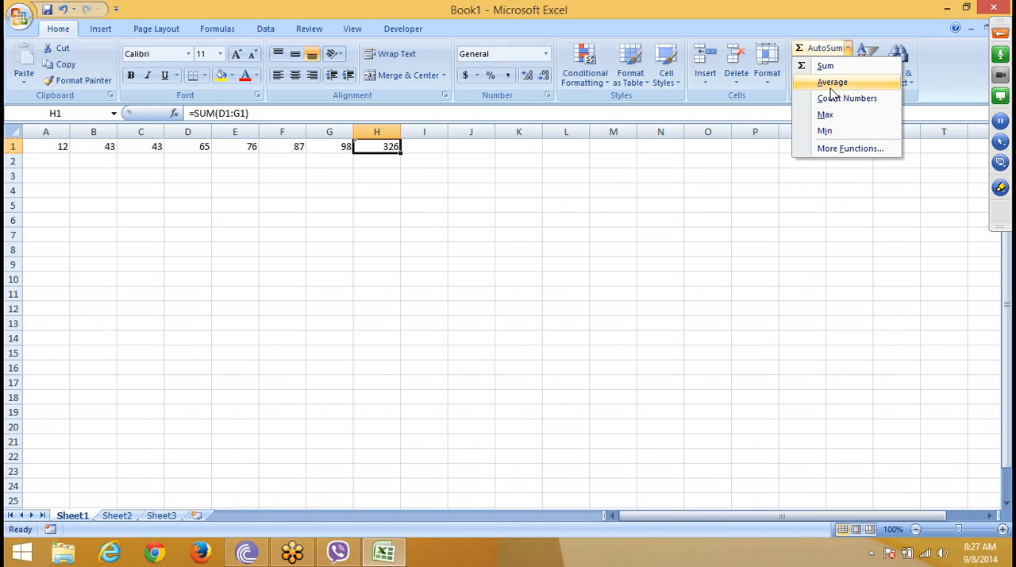
pyautogui.click(757, 172)
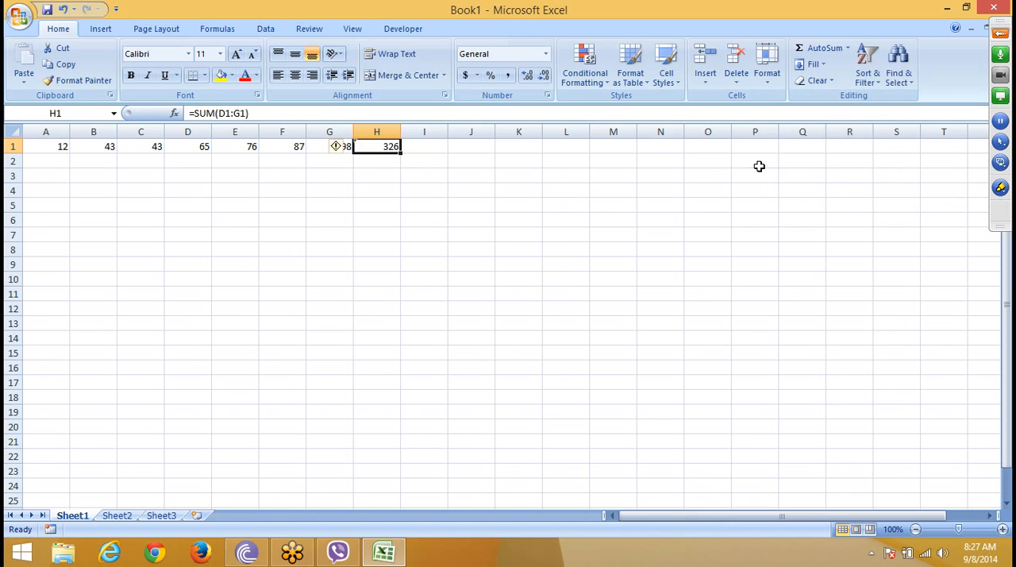
# Step: Switch to Sheet2 and enter 23423 in B2
pyautogui.click(126, 517)
pyautogui.click(91, 164)
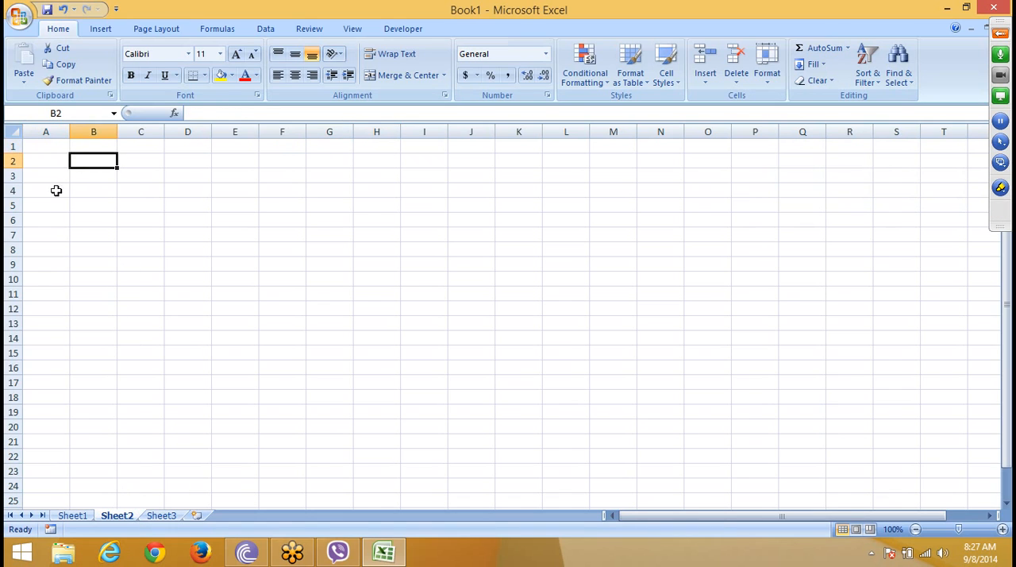
pyautogui.write('23423')
pyautogui.click(66, 264)
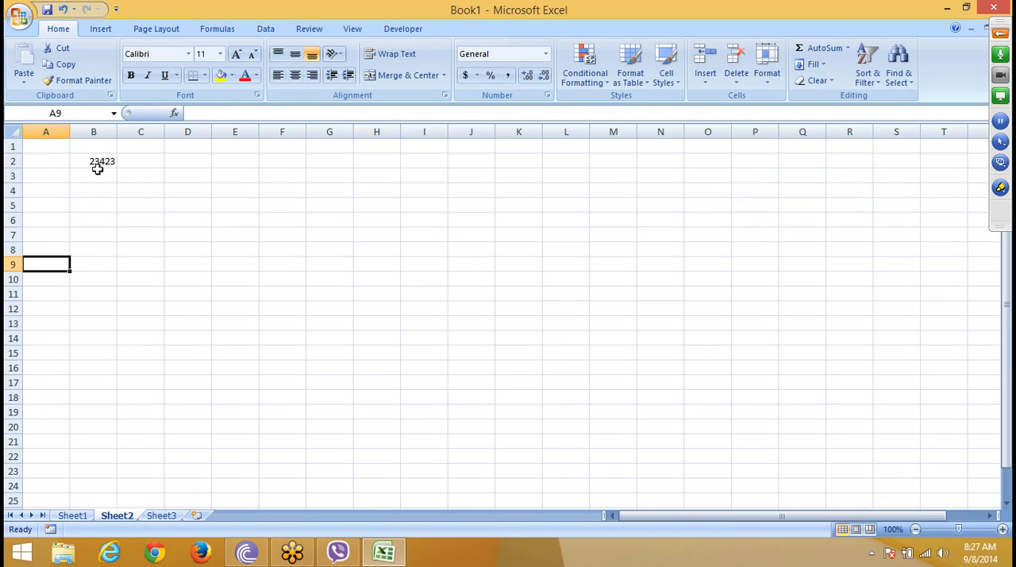
# Step: Copy the number in B2, paste it into B3:B11, and undo the paste
pyautogui.moveTo(97, 169); pyautogui.dragTo(83, 242)
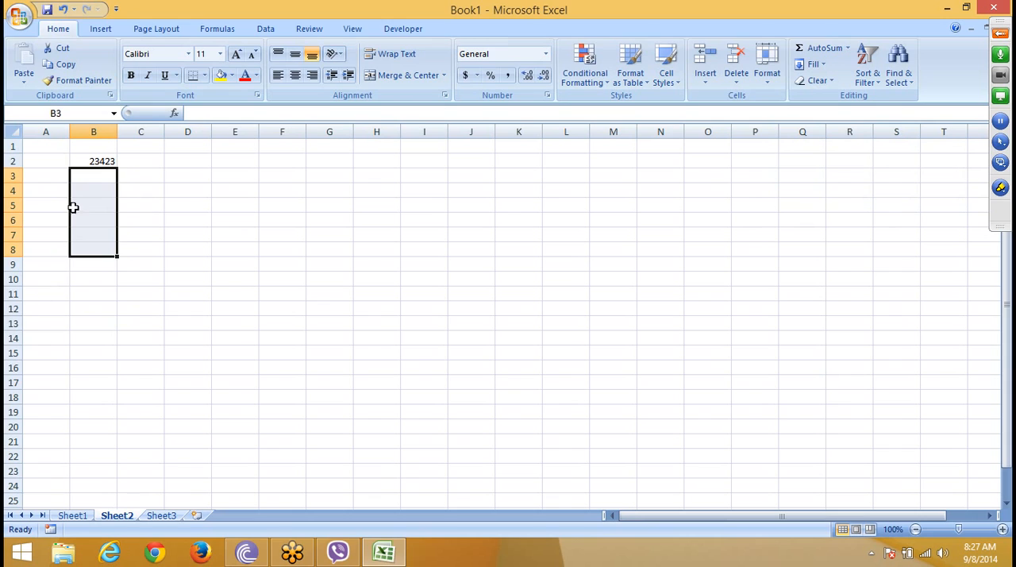
pyautogui.click(106, 161)
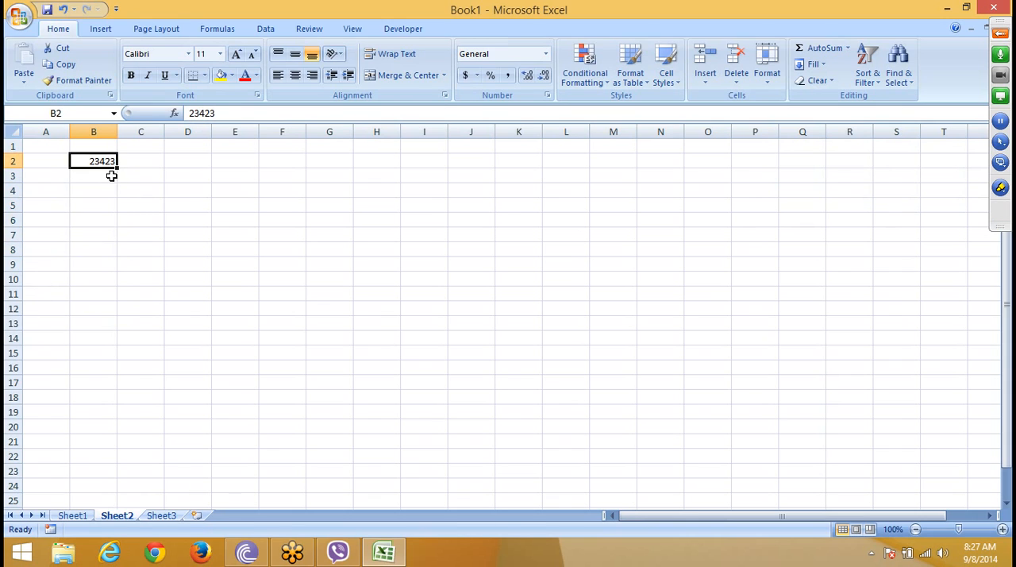
pyautogui.hotkey('ctrl', 'c')
pyautogui.moveTo(112, 176); pyautogui.dragTo(98, 307)
pyautogui.hotkey('ctrl', 'v')
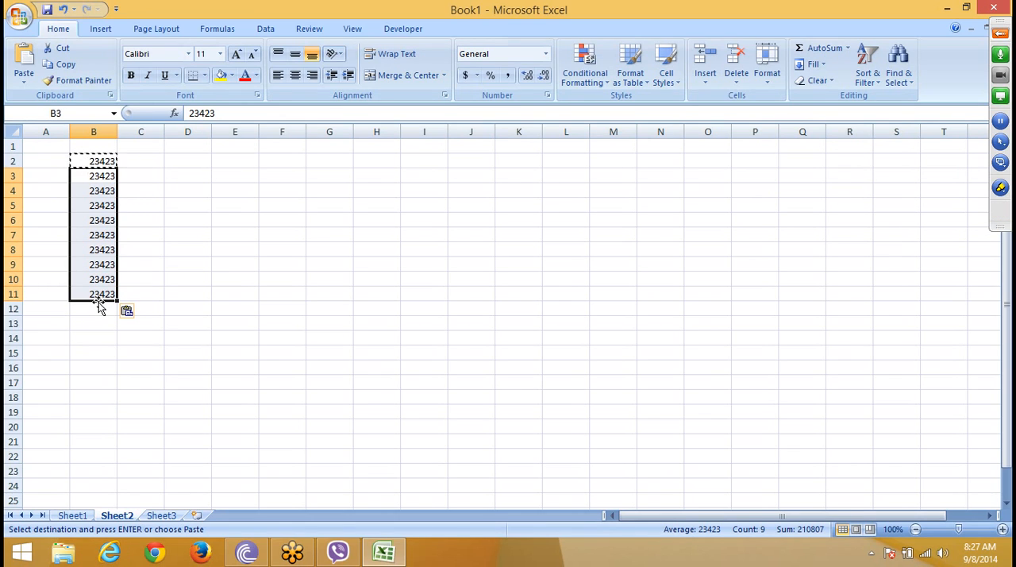
pyautogui.hotkey('ctrl', 'z')
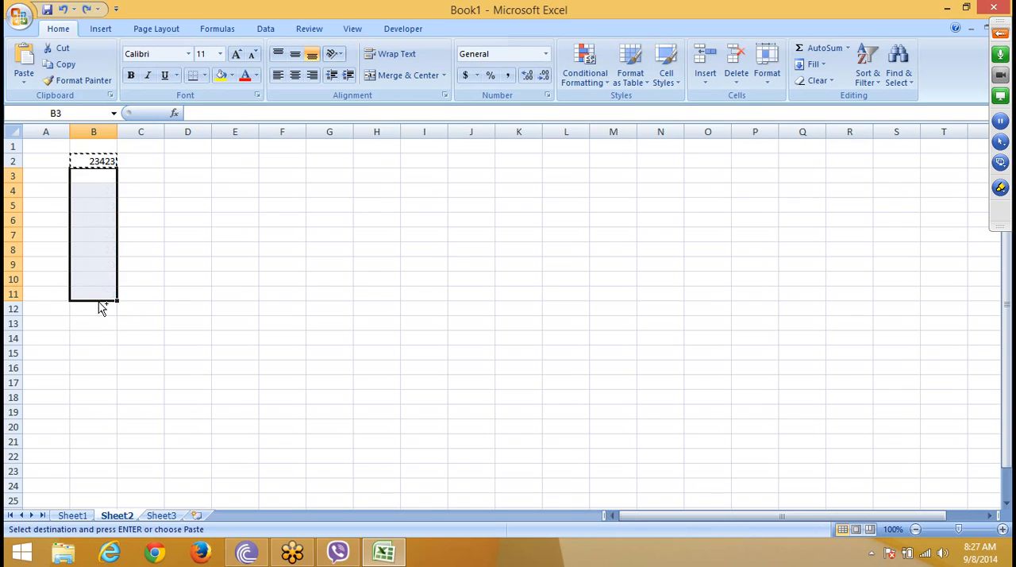
# Step: Fill the number in B2 down through B13
pyautogui.click(170, 258)
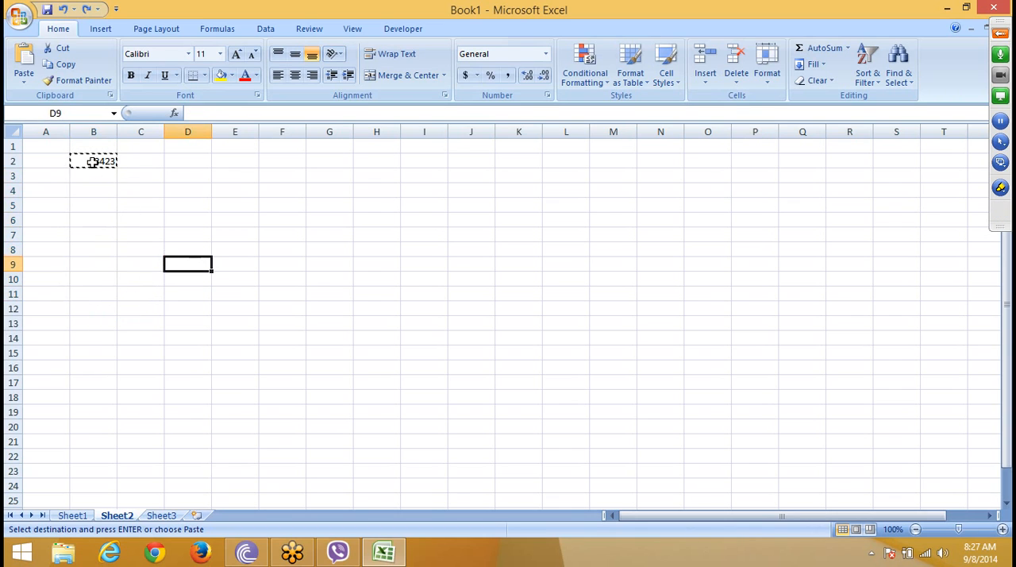
pyautogui.moveTo(92, 162); pyautogui.dragTo(81, 293)
pyautogui.doubleClick(197, 235)
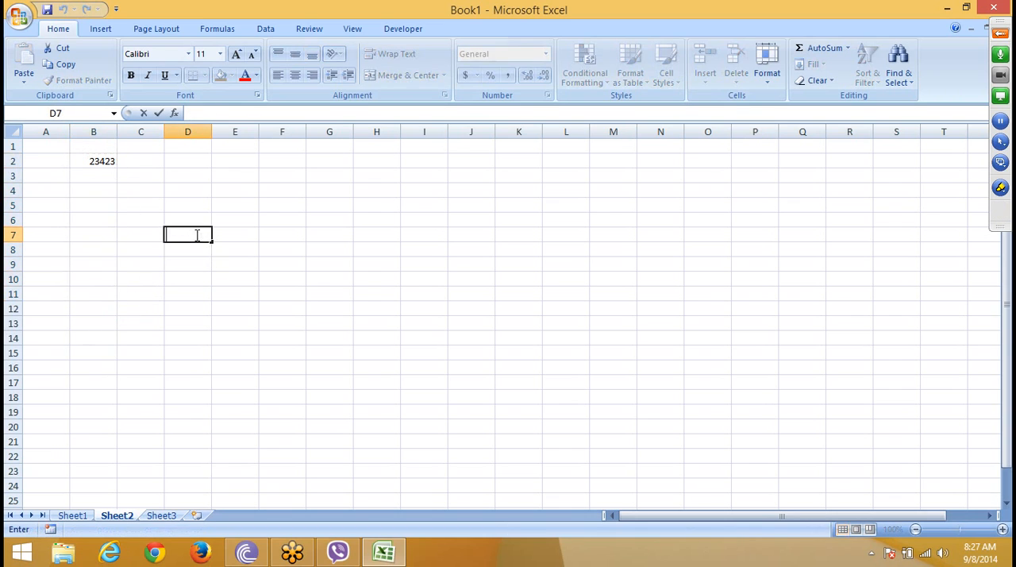
pyautogui.click(130, 251)
pyautogui.moveTo(101, 161); pyautogui.dragTo(89, 318)
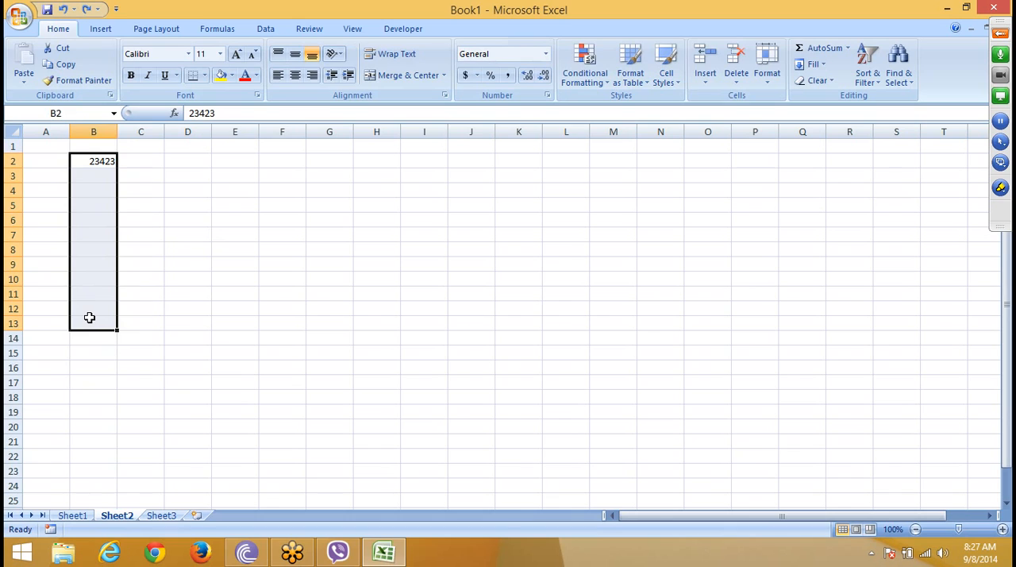
pyautogui.hotkey('ctrl', 'd')
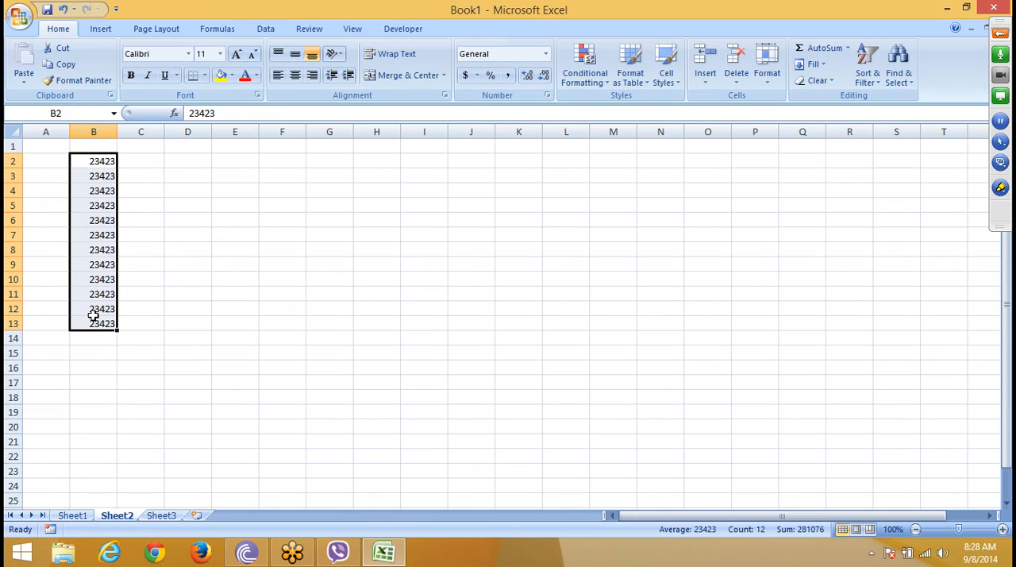
# Step: Fill the numbers in B2:B13 across to the right through column D, and check the other fill directions on offer
pyautogui.hotkey('shift', 'Right')
pyautogui.hotkey('shift', 'Right')
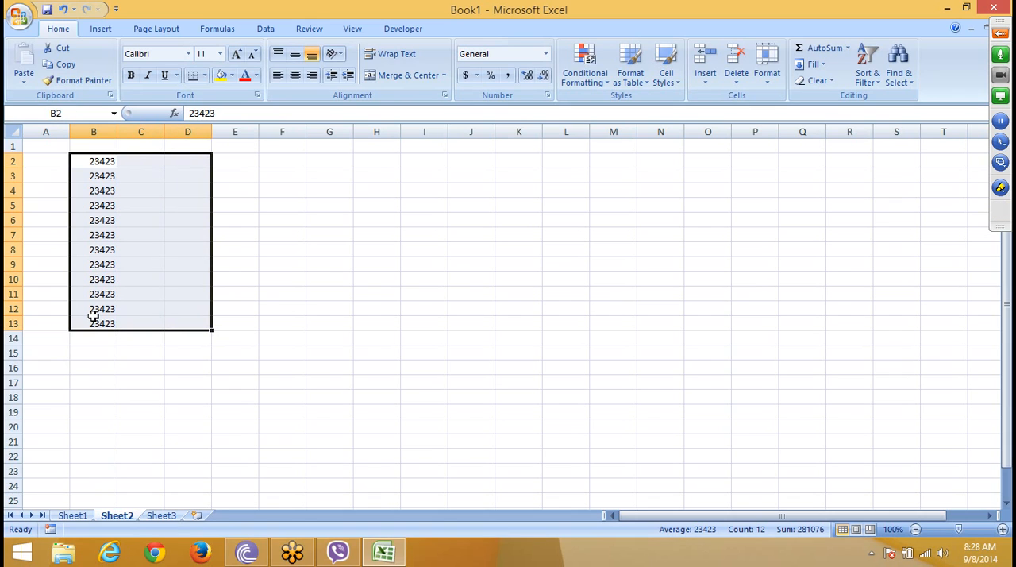
pyautogui.hotkey('ctrl', 'r')
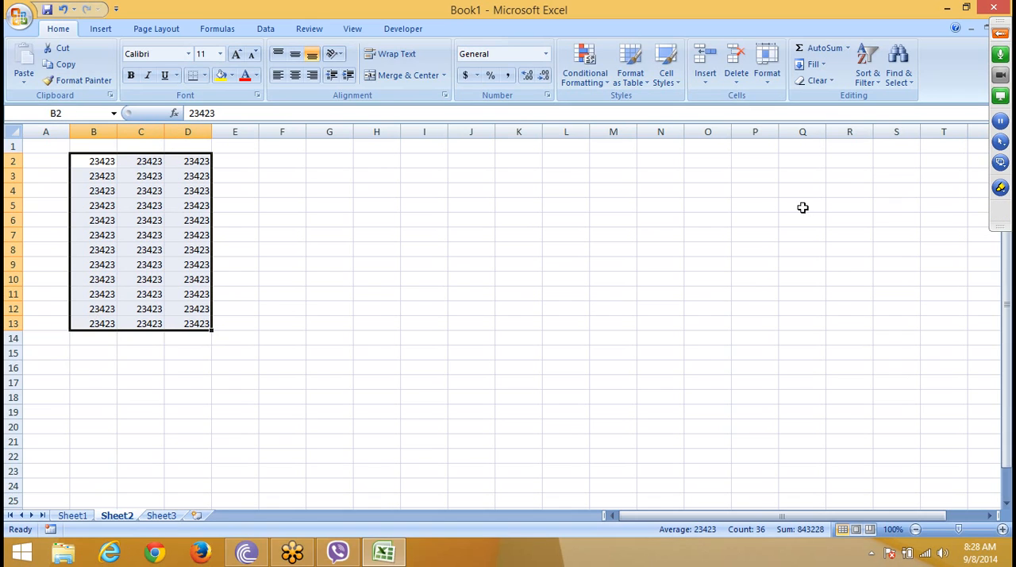
pyautogui.click(814, 64)
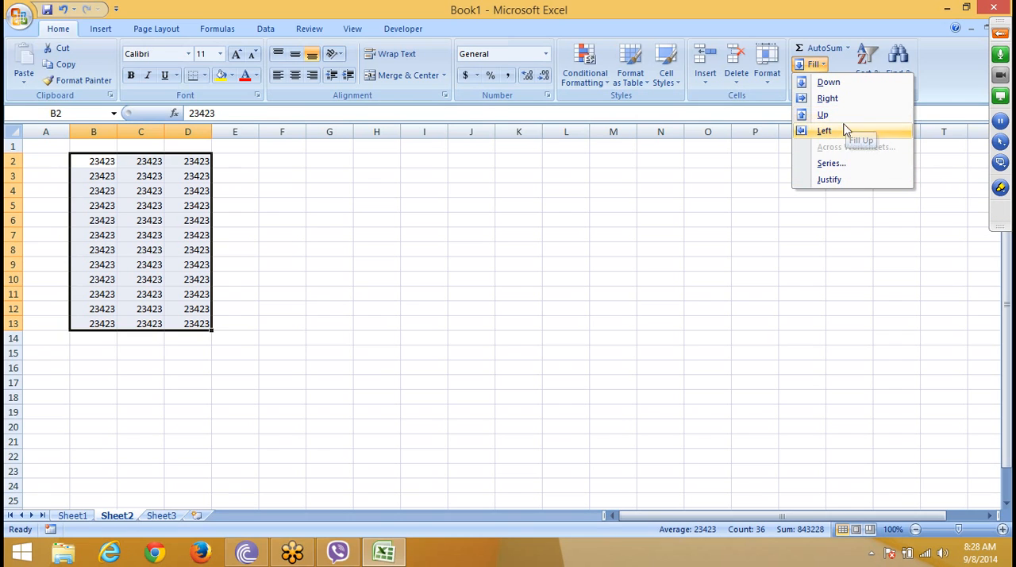
pyautogui.press('Escape')
pyautogui.click(235, 338)
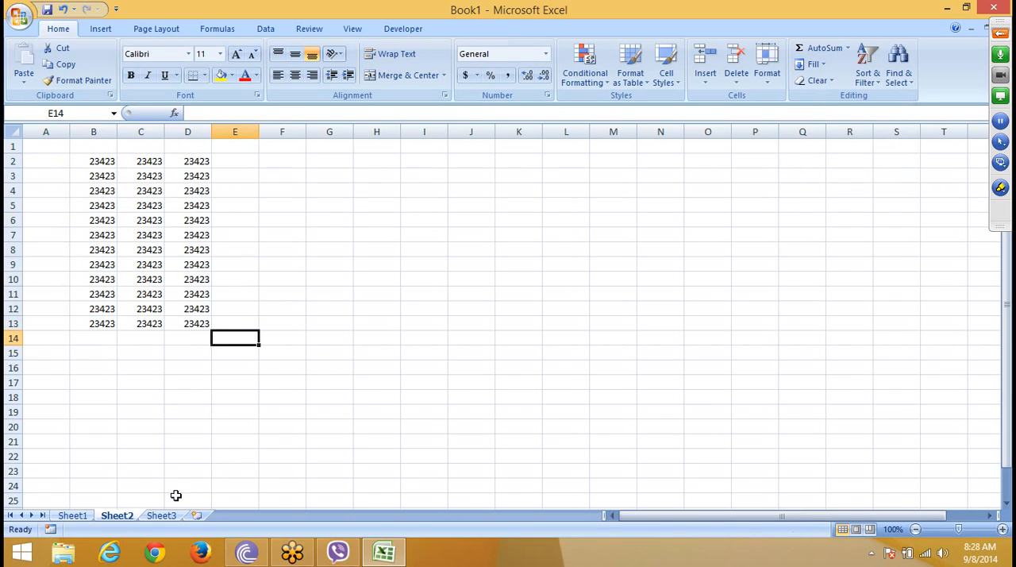
# Step: Switch to Sheet3 and enter 1 in A1 and 2 in A2
pyautogui.click(156, 516)
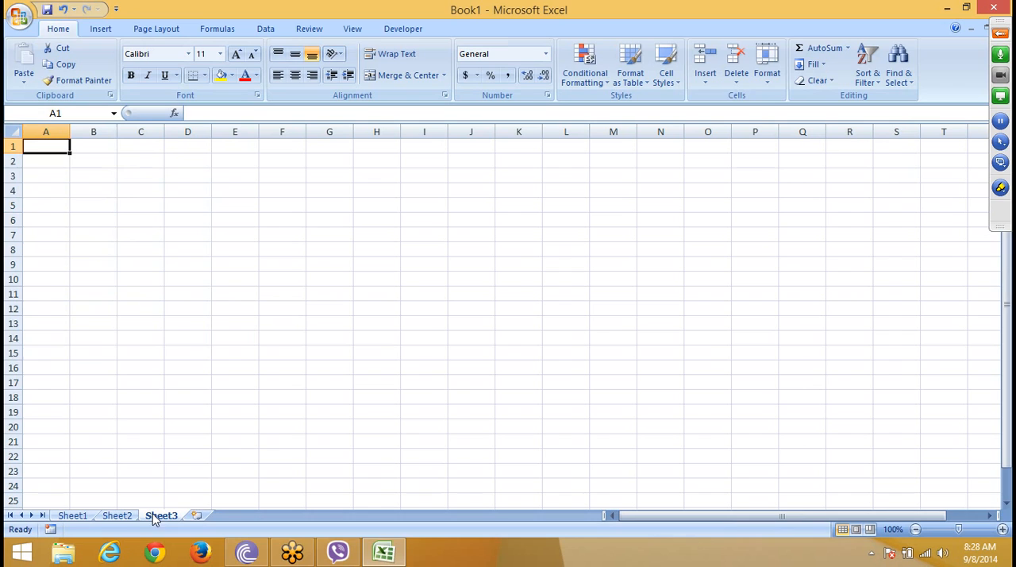
pyautogui.write('1')
pyautogui.press('Return')
pyautogui.click(53, 147)
pyautogui.click(55, 159)
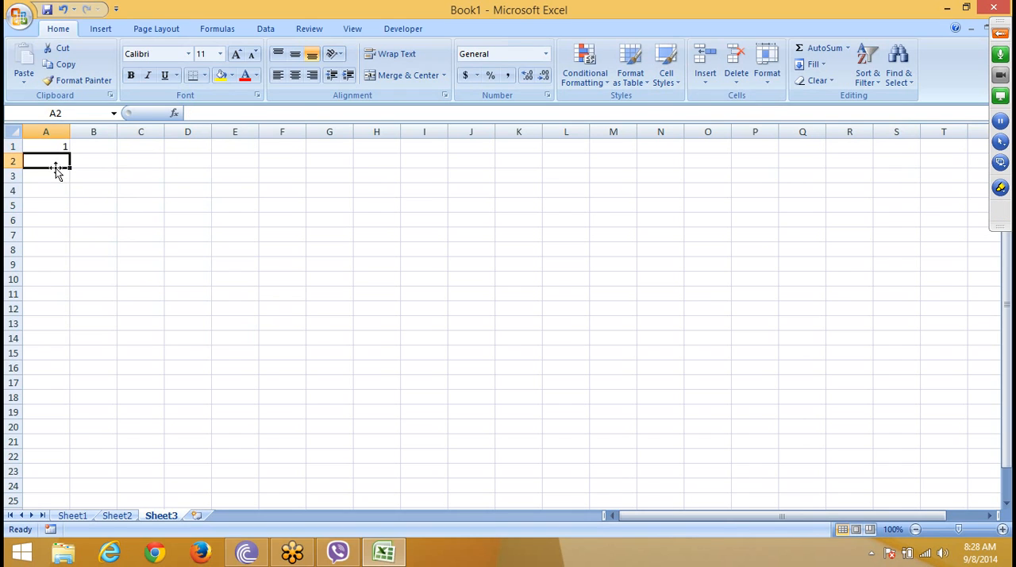
pyautogui.write('2')
pyautogui.click(72, 193)
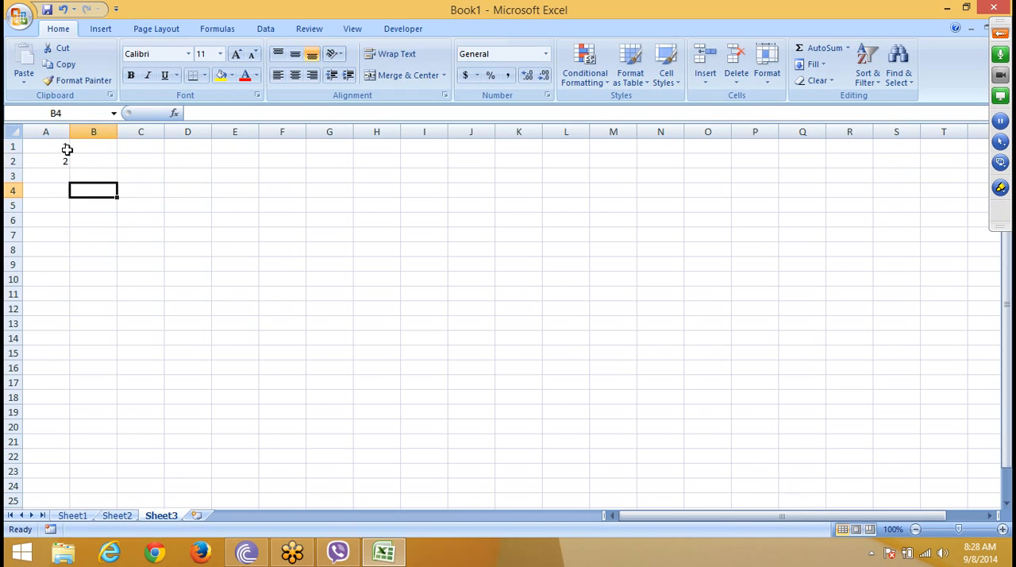
# Step: Extend the number pattern from A1:A2 down through A19, and undo both the fill and the entry in A2
pyautogui.moveTo(67, 149); pyautogui.dragTo(63, 423)
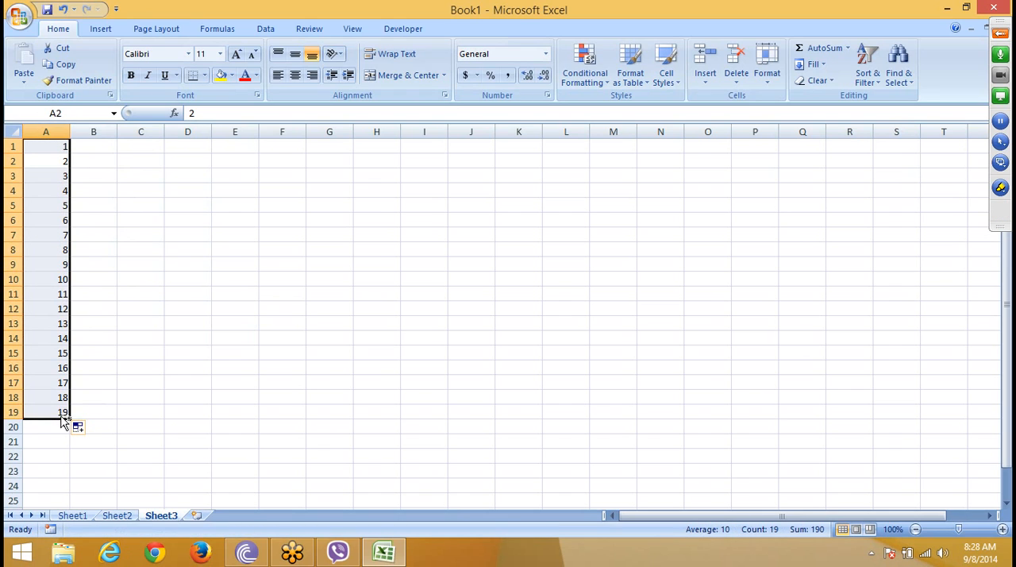
pyautogui.hotkey('ctrl', 'z')
pyautogui.hotkey('ctrl', 'z')
# Step: Fill A1:A20 with a linear column series using step value 1, and undo the fill
pyautogui.click(58, 336)
pyautogui.moveTo(64, 150); pyautogui.dragTo(65, 420)
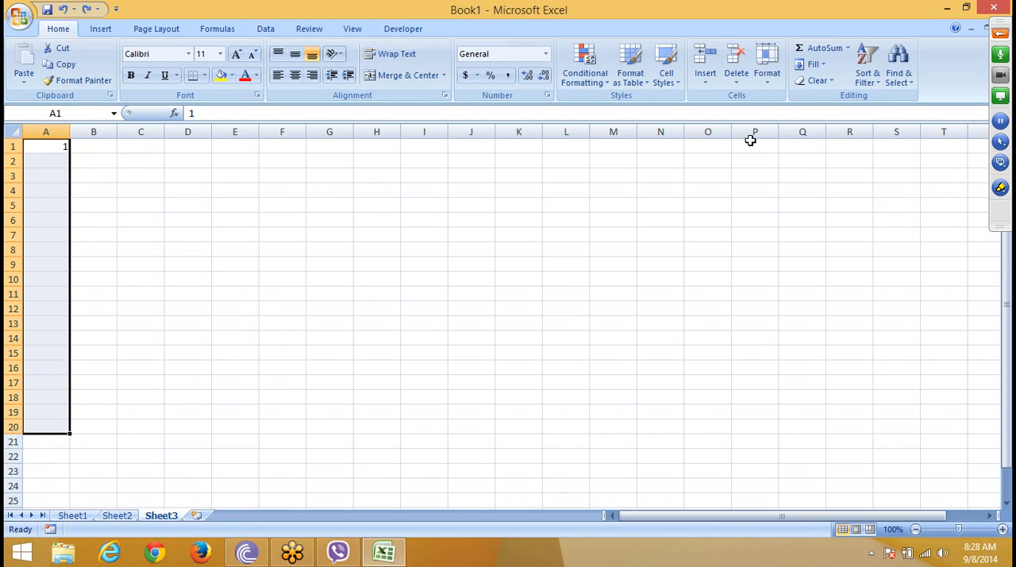
pyautogui.click(813, 64)
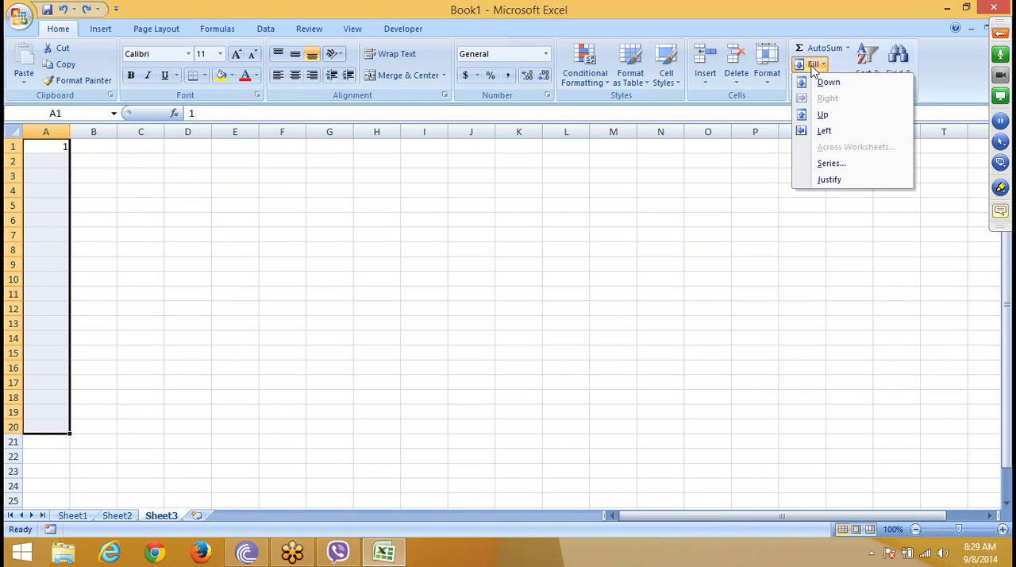
pyautogui.click(829, 167)
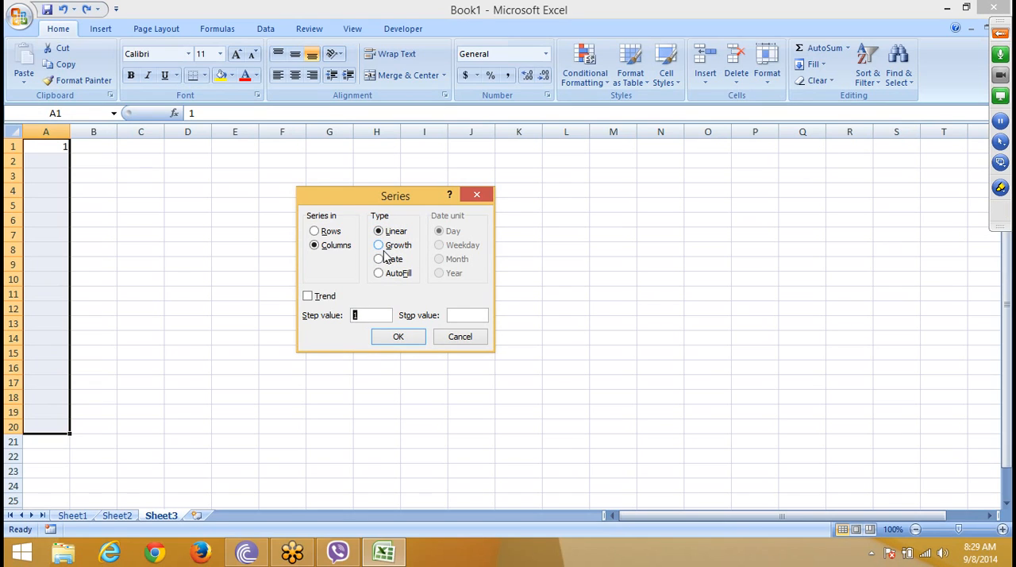
pyautogui.click(366, 312)
pyautogui.click(383, 340)
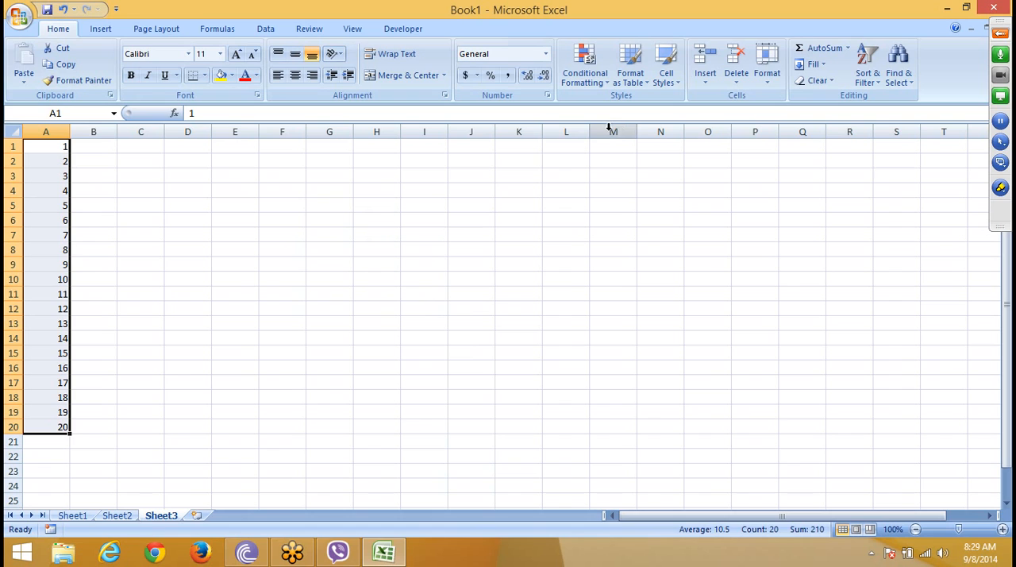
pyautogui.hotkey('ctrl', 'z')
# Step: Fill the selected A1:A20 with a linear column series using step value 1 and stopping at 15
pyautogui.click(766, 79)
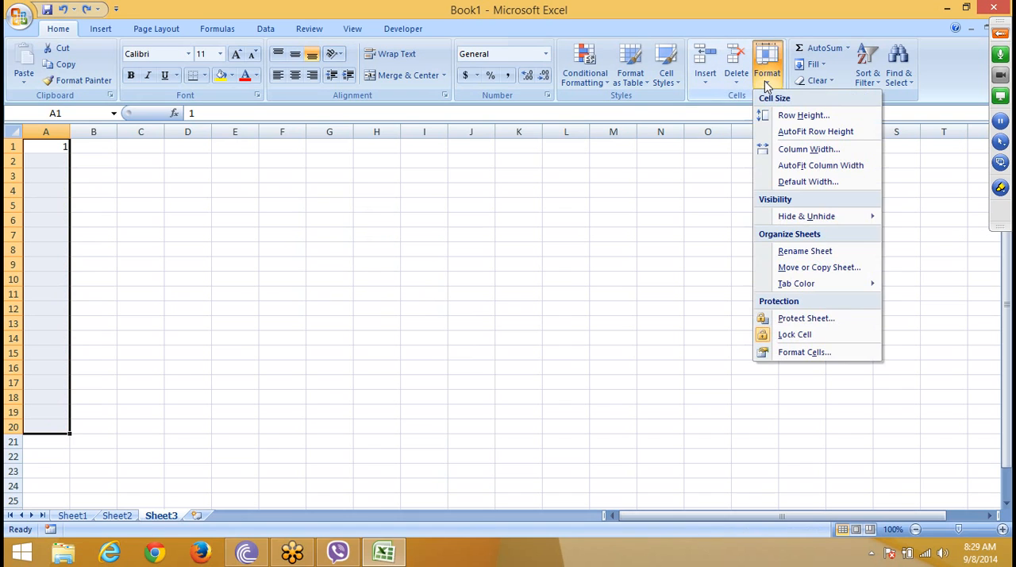
pyautogui.click(811, 64)
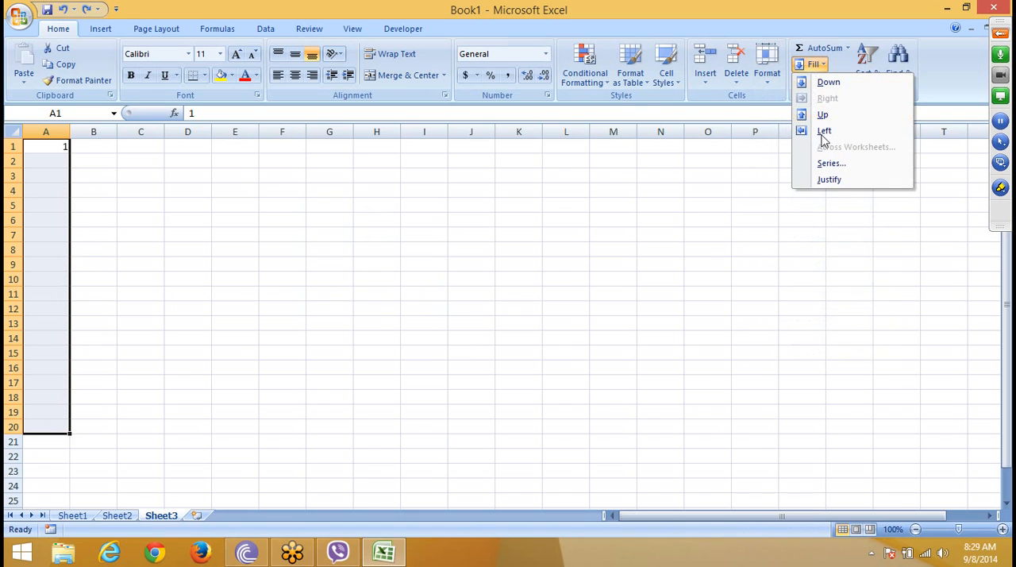
pyautogui.click(830, 163)
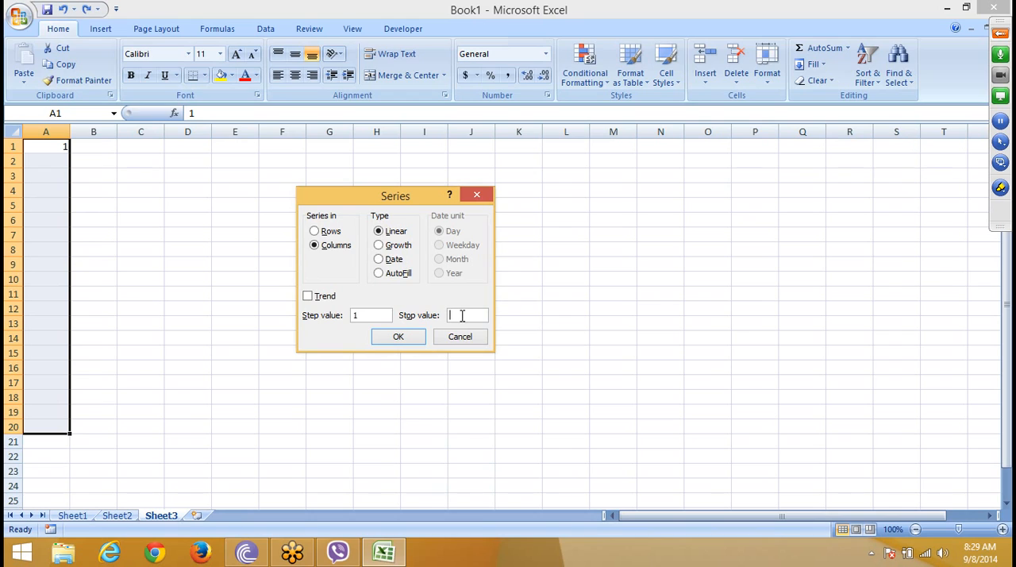
pyautogui.write('15')
pyautogui.click(399, 336)
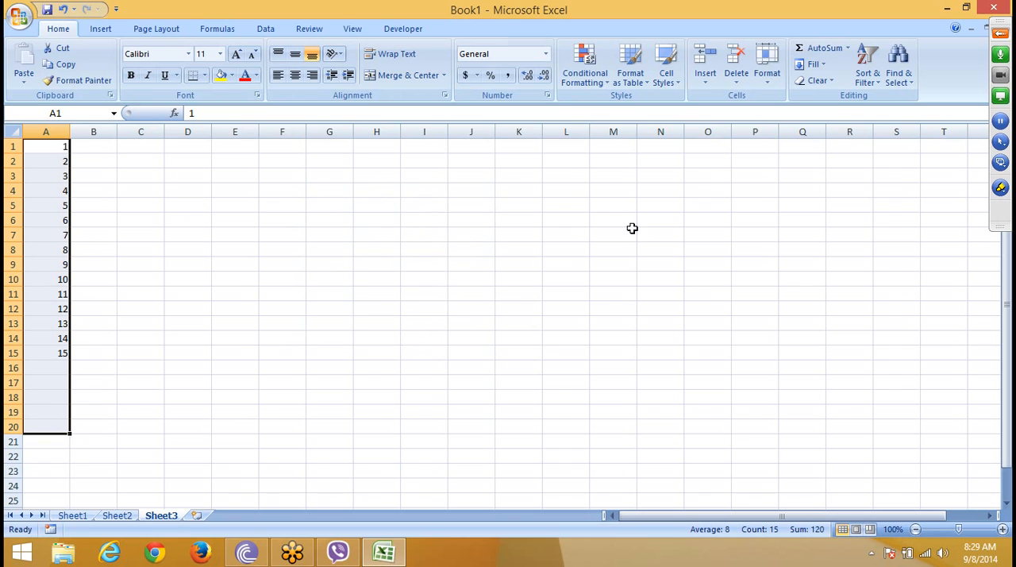
# Step: Refill A1:A20 with a linear column series using step value 2 and no stop value
pyautogui.click(809, 66)
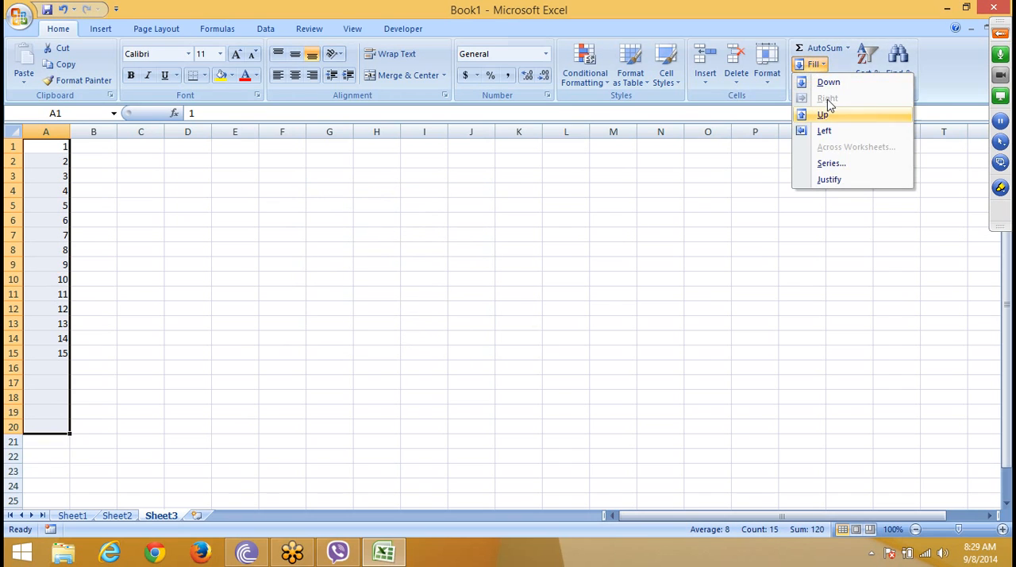
pyautogui.click(830, 168)
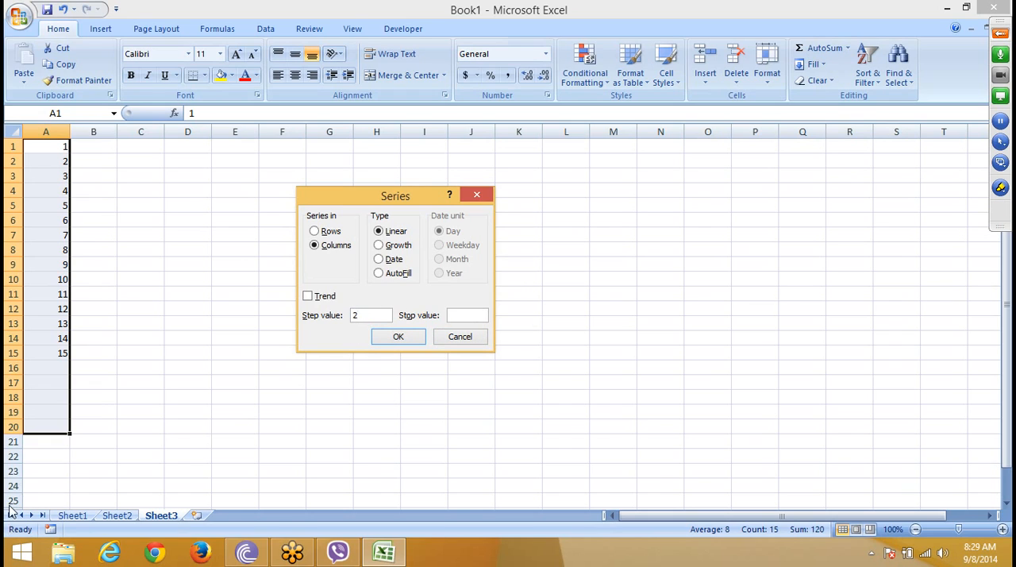
pyautogui.click(400, 338)
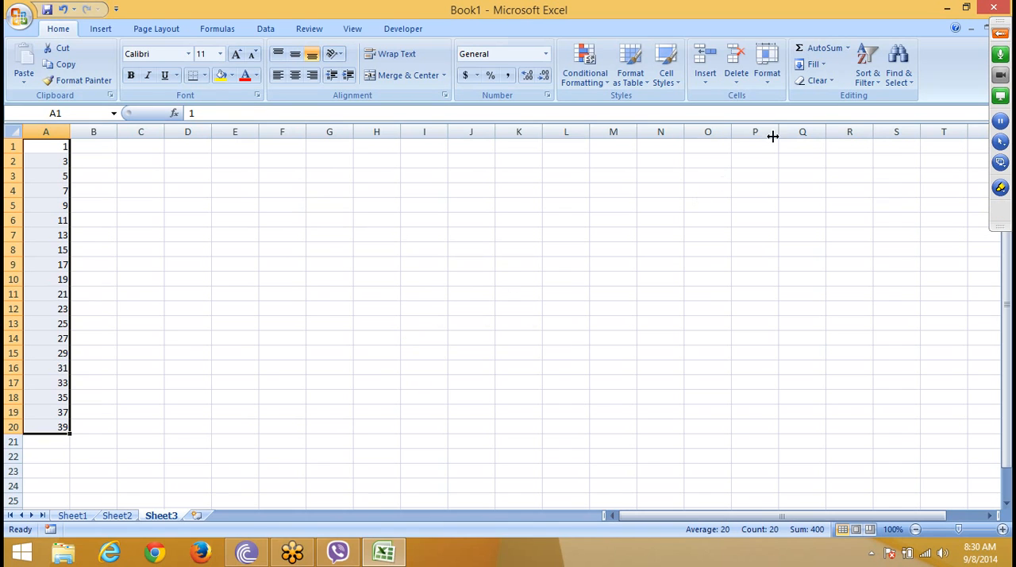
# Step: Refill A1:A20 with a growth series in columns using step value 2
pyautogui.click(817, 67)
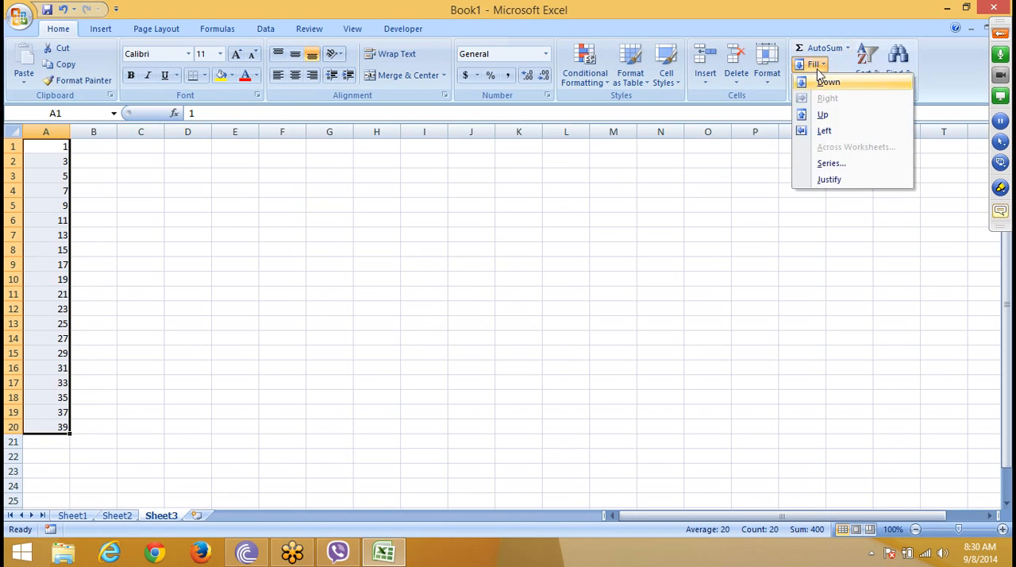
pyautogui.click(831, 162)
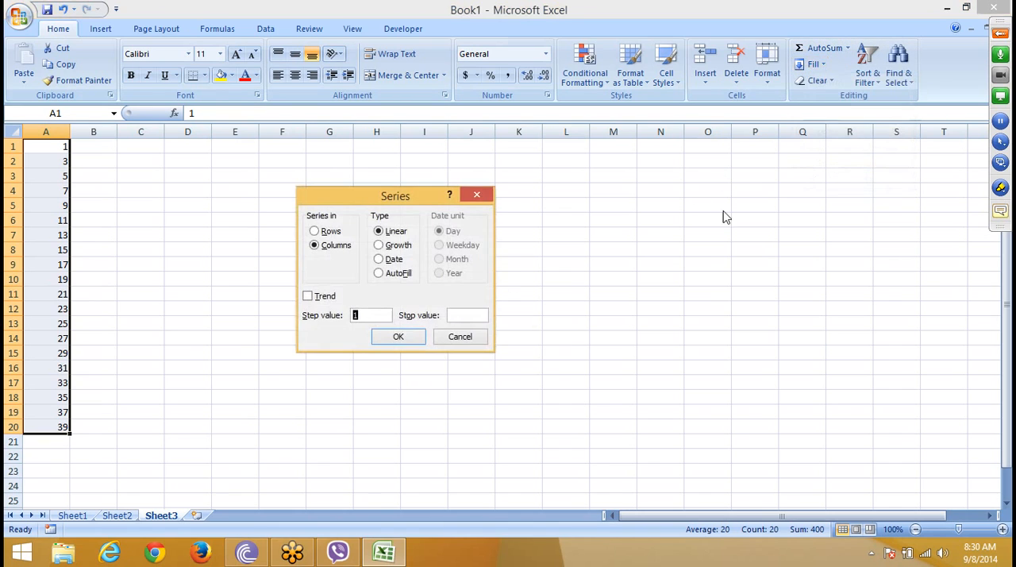
pyautogui.click(399, 245)
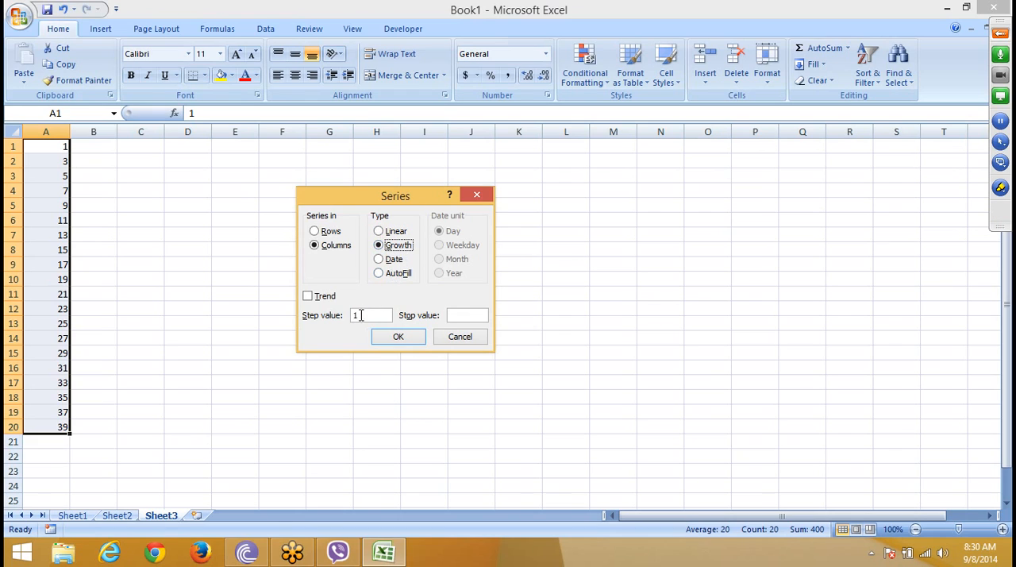
pyautogui.click(355, 315)
pyautogui.write('2')
pyautogui.click(397, 336)
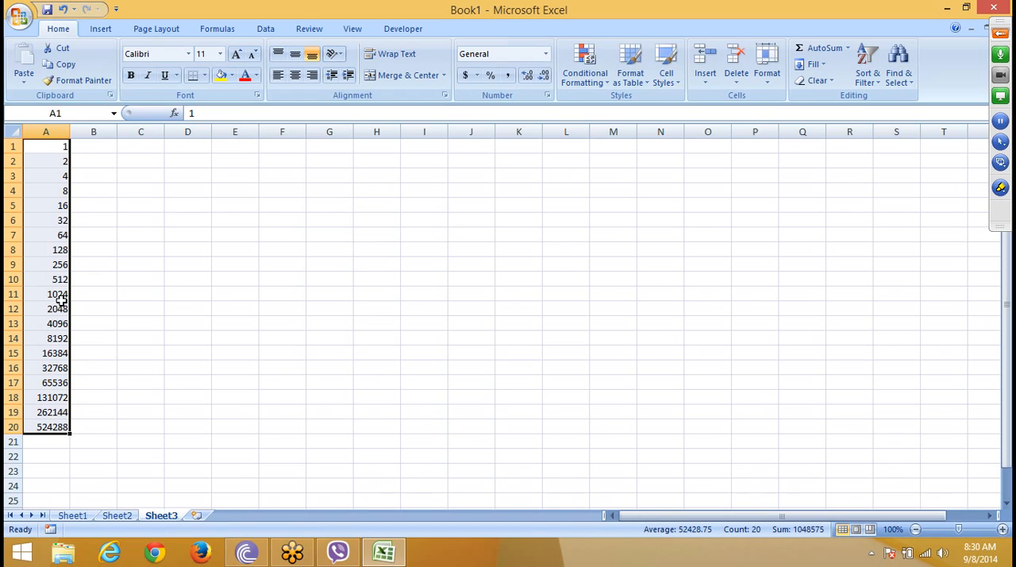
pyautogui.click(814, 64)
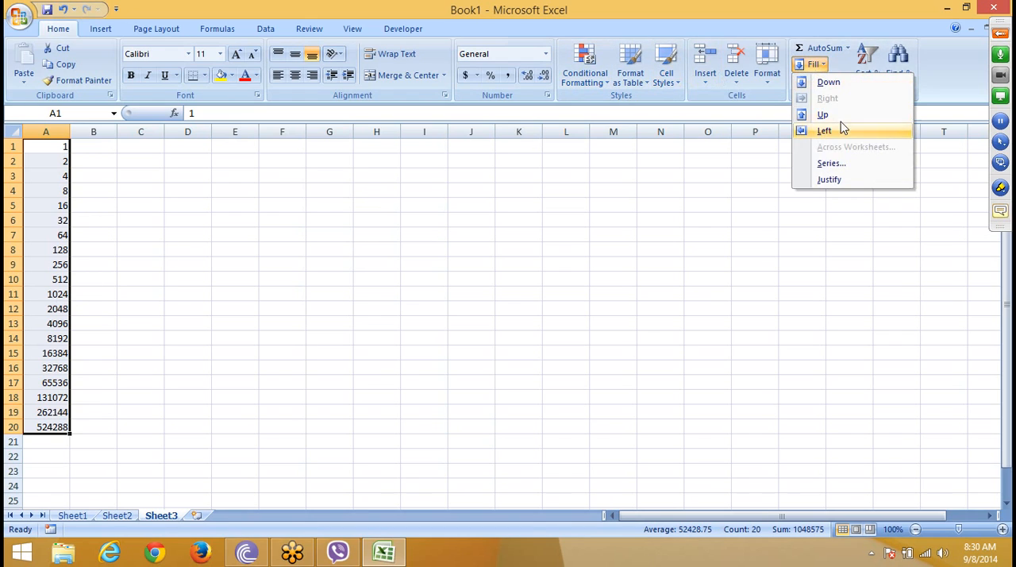
pyautogui.click(831, 166)
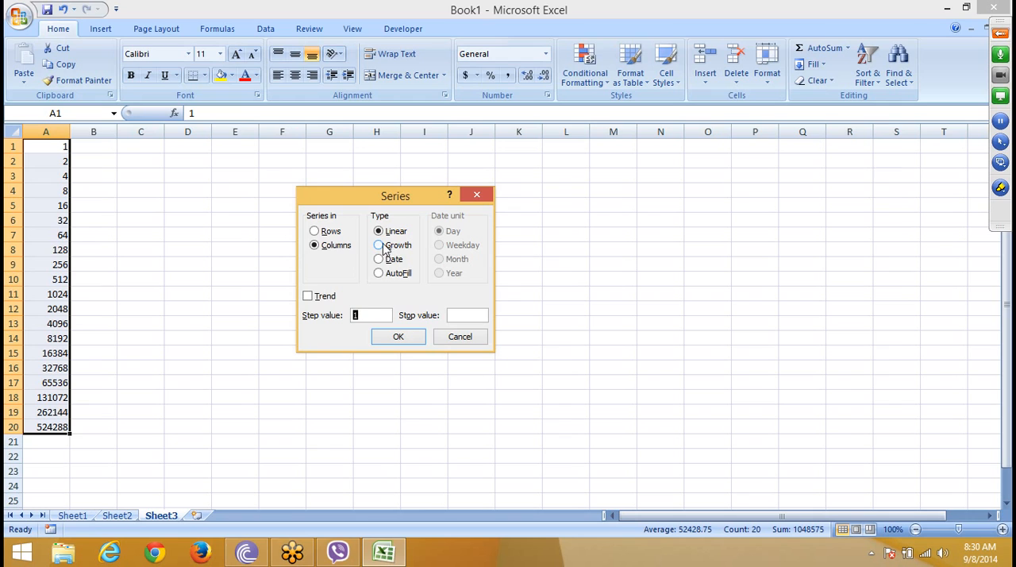
pyautogui.click(460, 336)
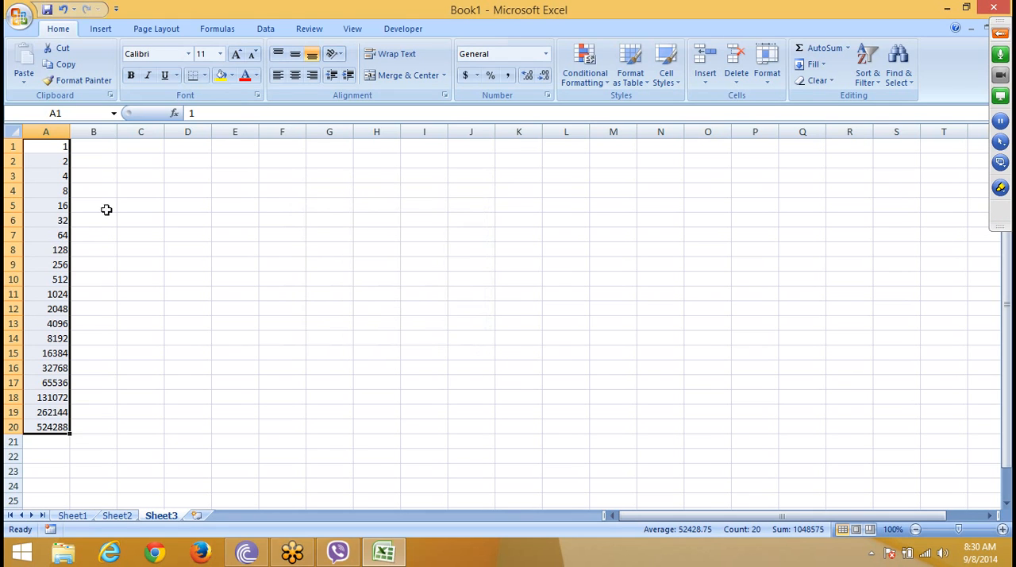
# Step: Enter 1 in A2 and replace the number in A1 with the date 1/1
pyautogui.click(63, 158)
pyautogui.write('1')
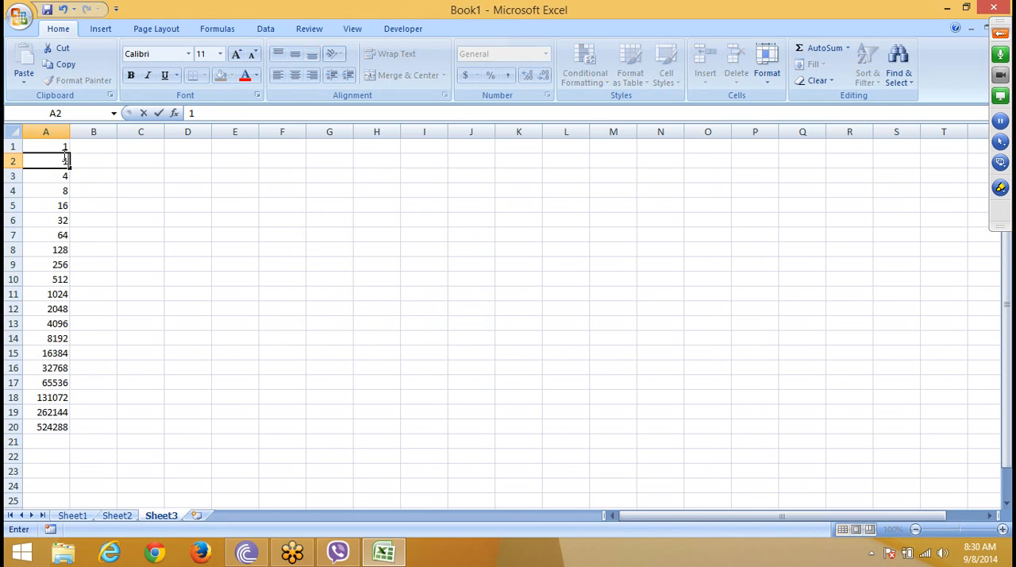
pyautogui.click(54, 147)
pyautogui.write('1/')
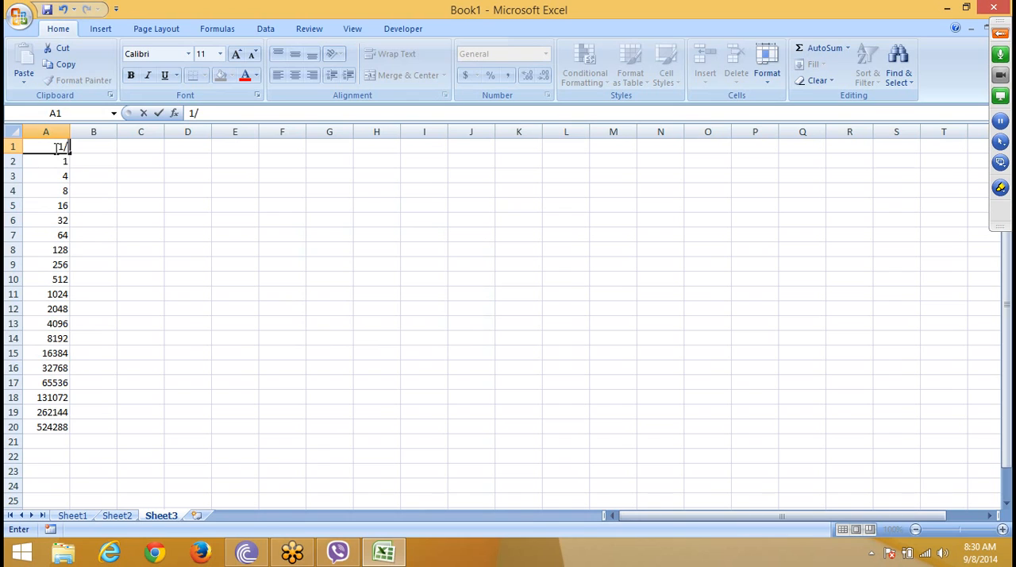
pyautogui.write('1')
pyautogui.press('Return')
pyautogui.click(53, 147)
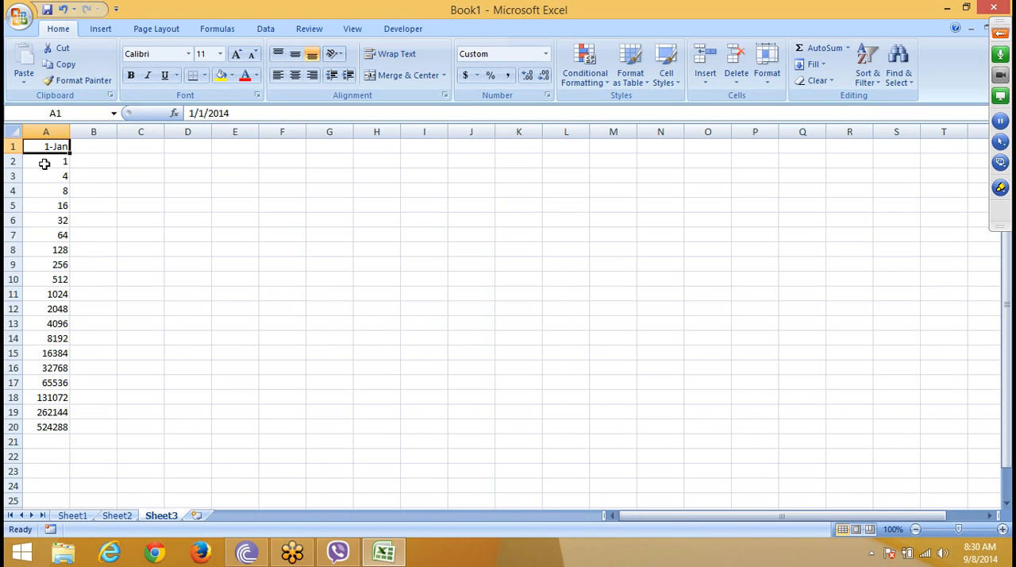
# Step: Clear the contents of A2:A20 and change the date in A1 to 9/1
pyautogui.click(44, 163)
pyautogui.hotkey('ctrl', 'shift', 'Down')
pyautogui.press('Delete')
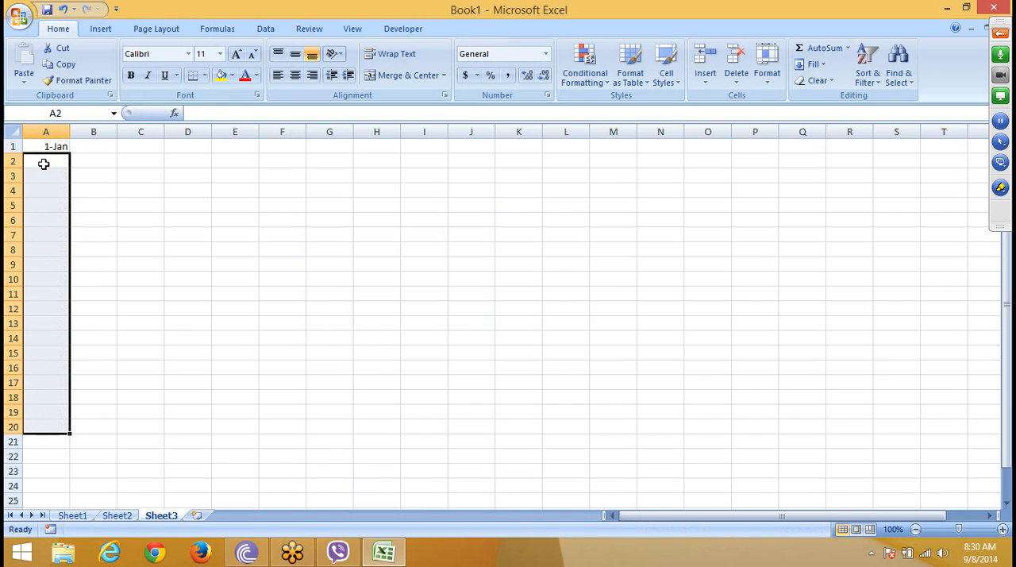
pyautogui.press('Up')
pyautogui.write('9')
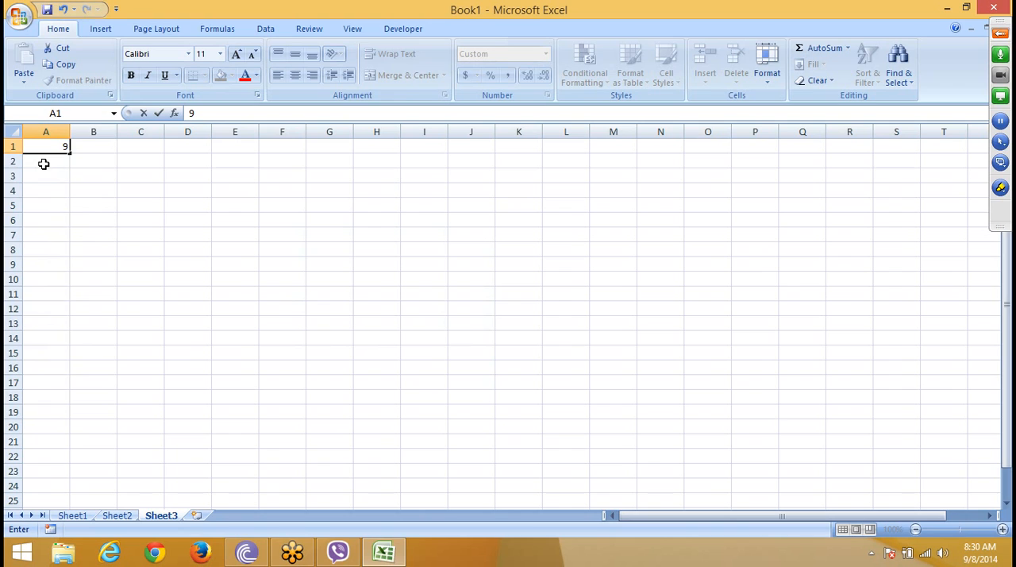
pyautogui.write('/1')
pyautogui.press('Return')
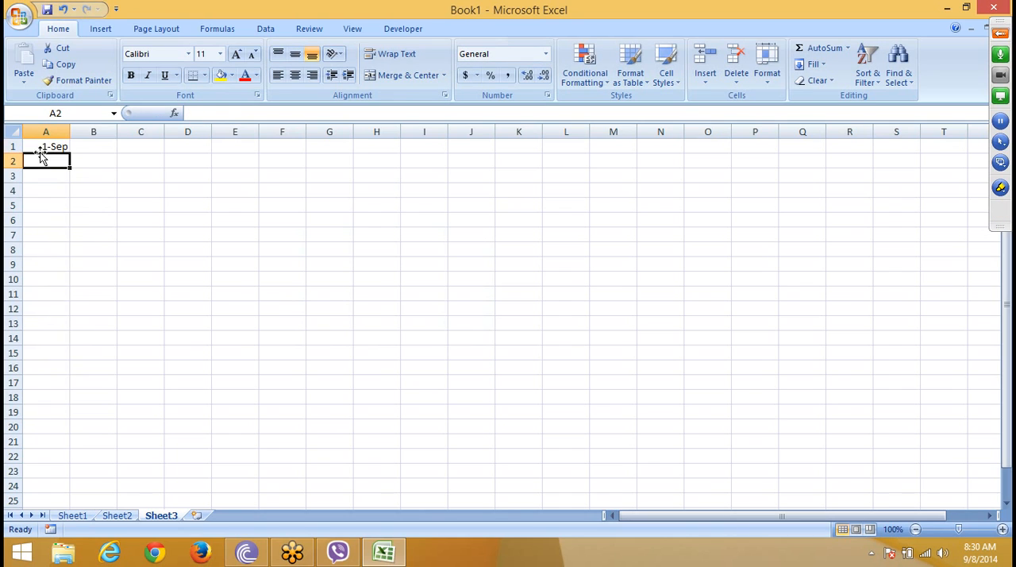
# Step: Fill A1:A19 with a date series in columns using the Day unit and step value 1, and undo that fill
pyautogui.moveTo(42, 151); pyautogui.dragTo(41, 411)
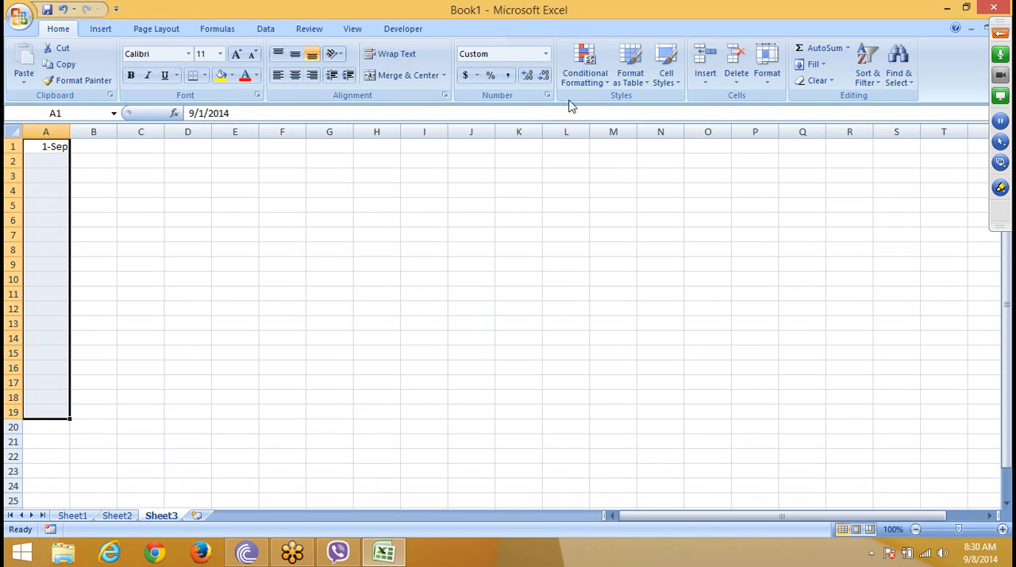
pyautogui.click(763, 75)
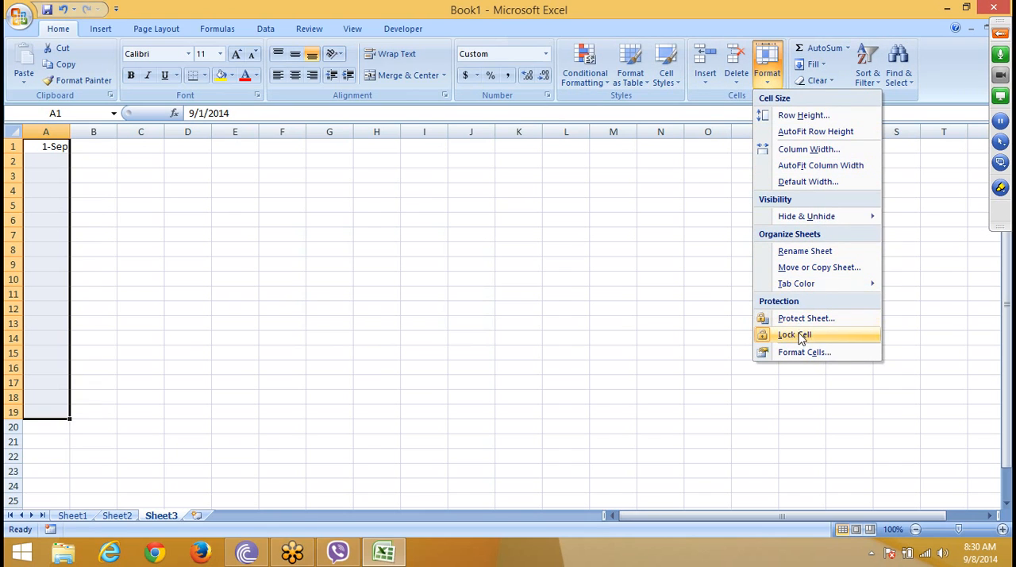
pyautogui.click(826, 64)
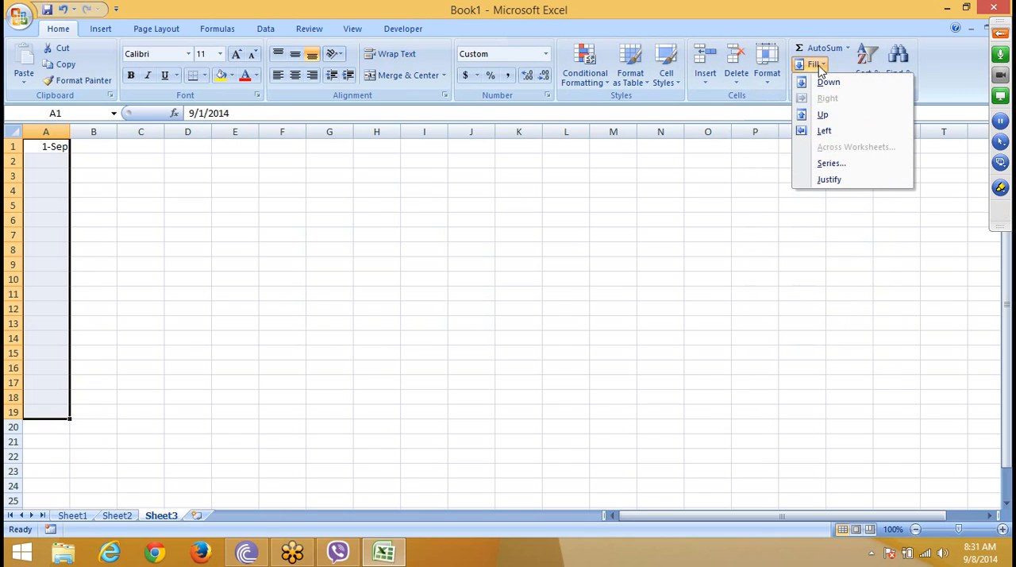
pyautogui.click(828, 163)
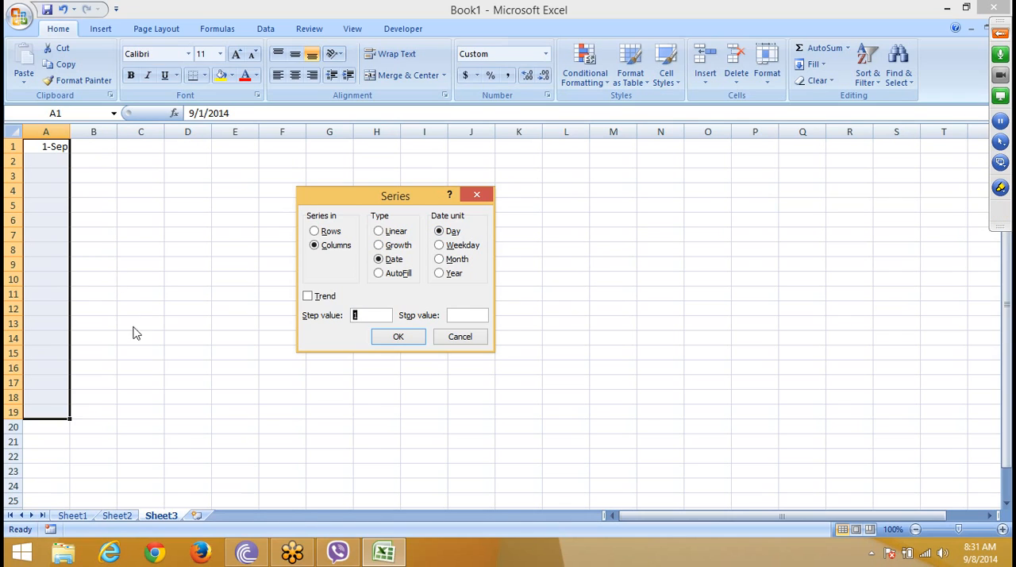
pyautogui.click(408, 338)
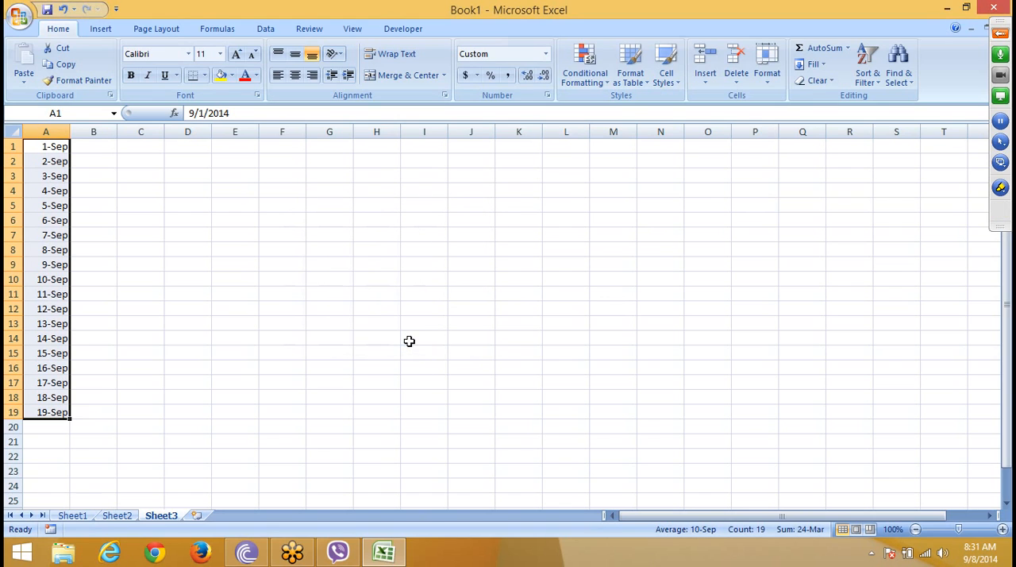
pyautogui.hotkey('ctrl', 'z')
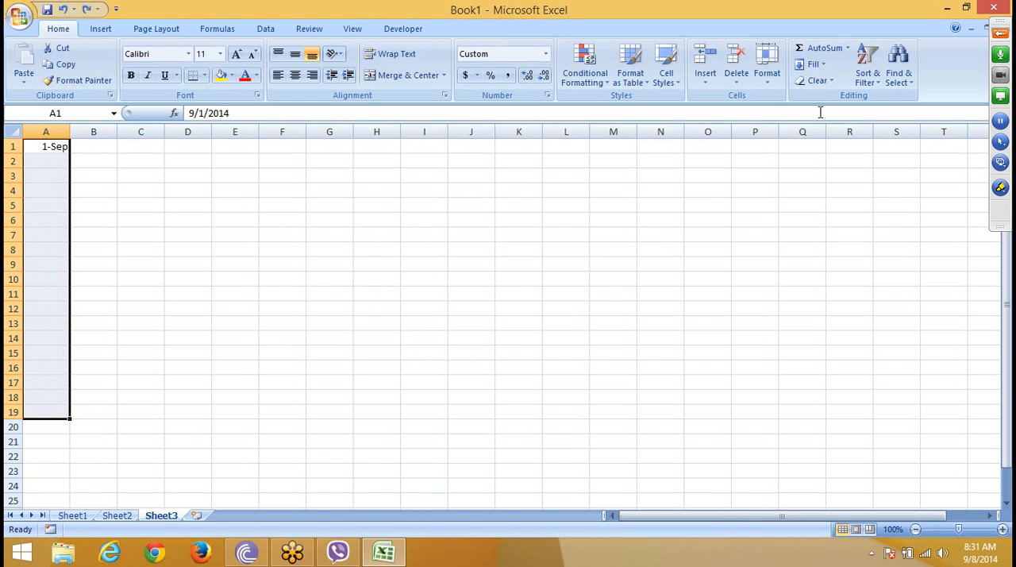
# Step: Fill A1:A19 with a date series in columns using the Weekday unit and step value 1
pyautogui.click(813, 67)
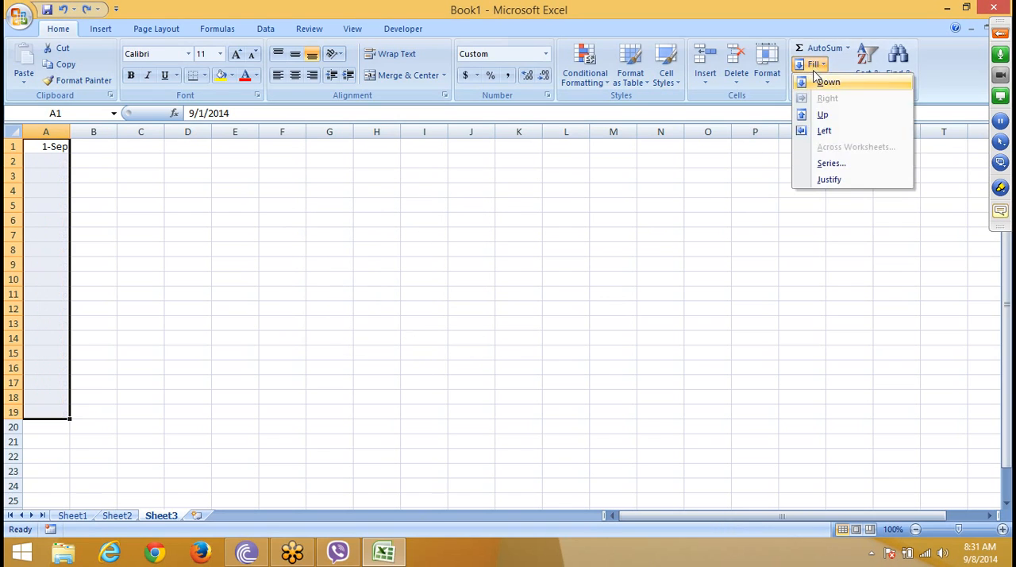
pyautogui.click(831, 164)
pyautogui.click(464, 246)
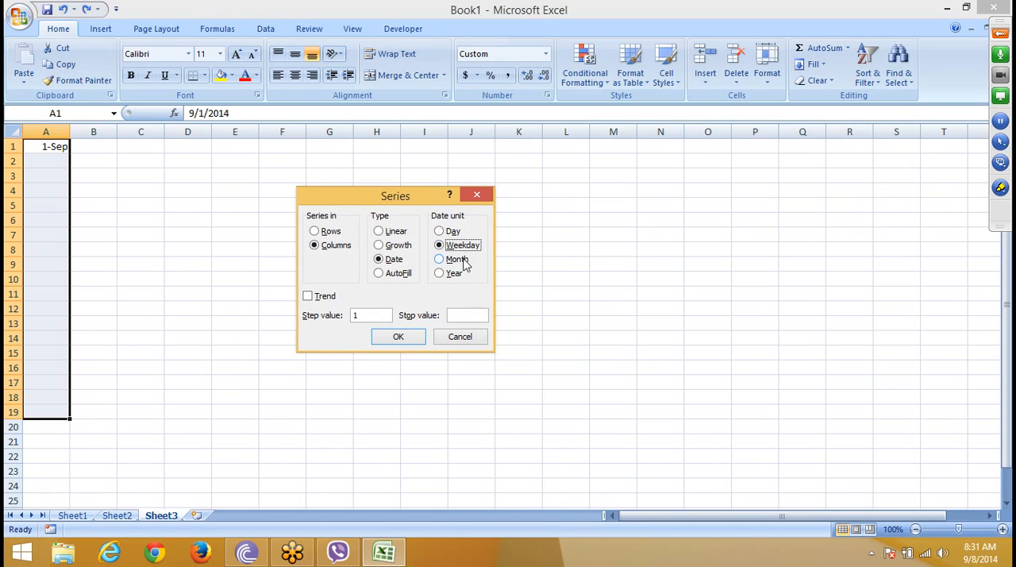
pyautogui.click(401, 339)
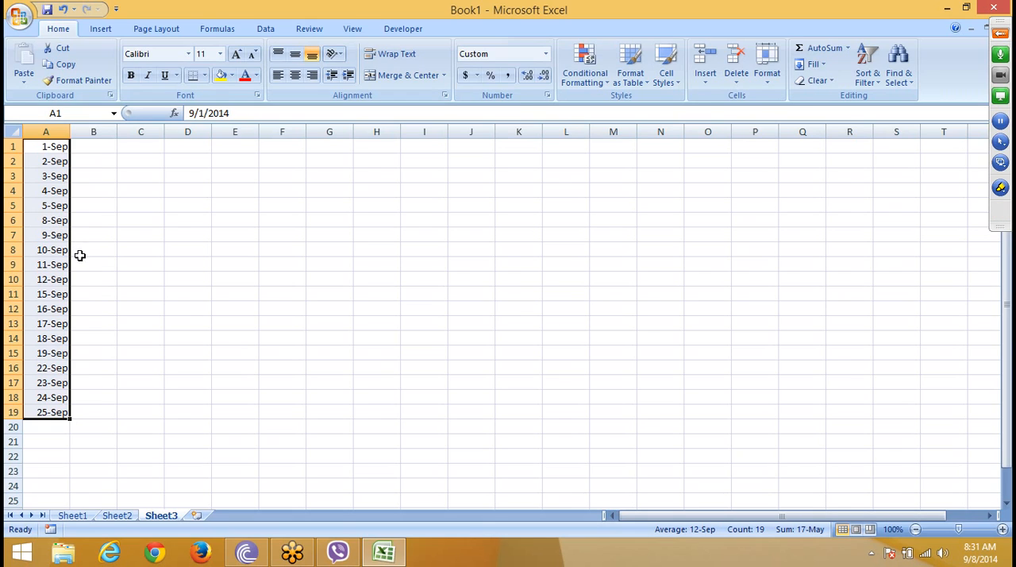
# Step: Refill A1:A19 with a date series in columns using the Month unit and step value 1
pyautogui.click(806, 64)
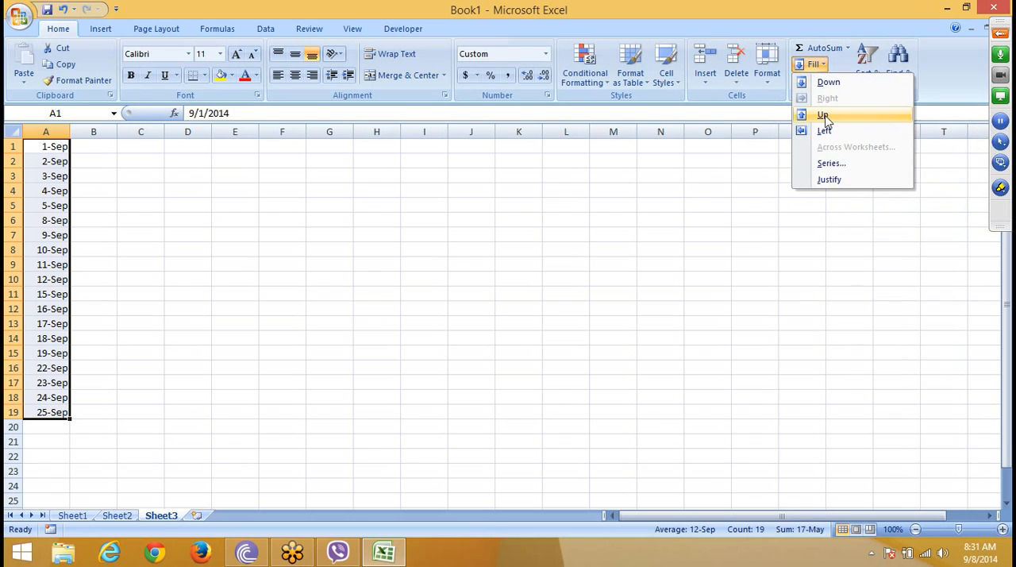
pyautogui.click(826, 163)
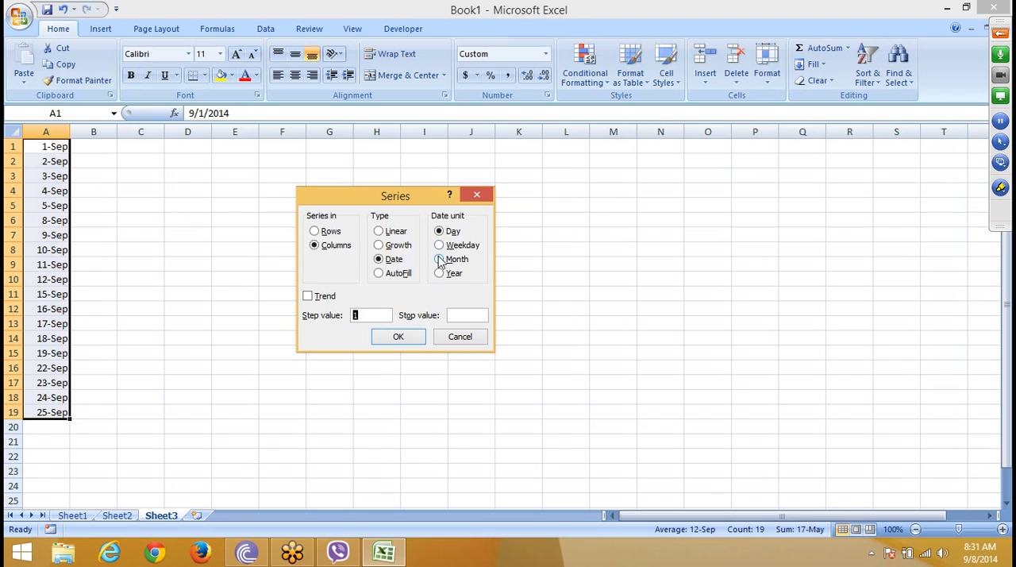
pyautogui.click(441, 260)
pyautogui.click(398, 337)
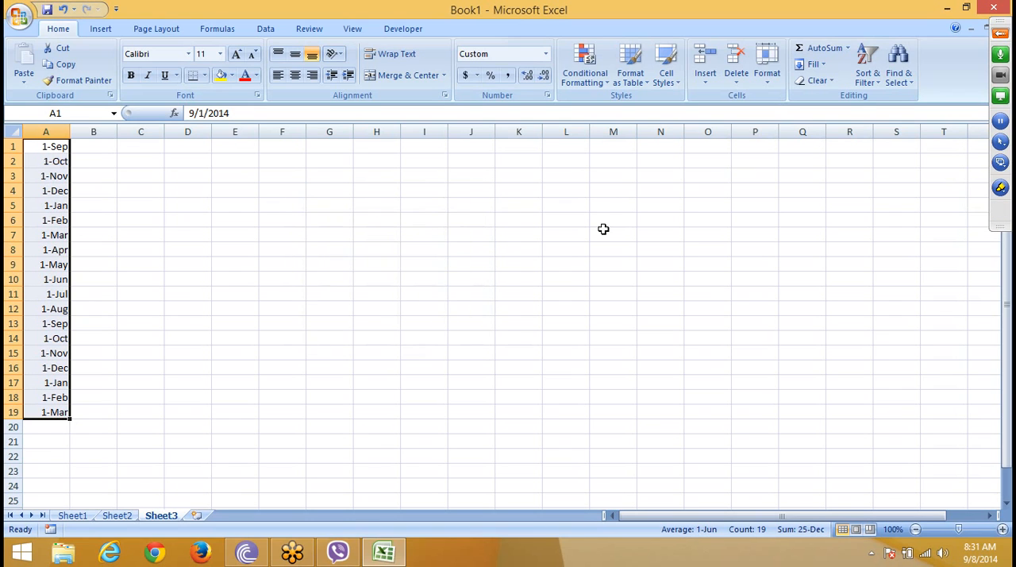
# Step: Refill A1:A19 with a date series in columns using the Year unit and step value 1
pyautogui.click(813, 64)
pyautogui.click(815, 163)
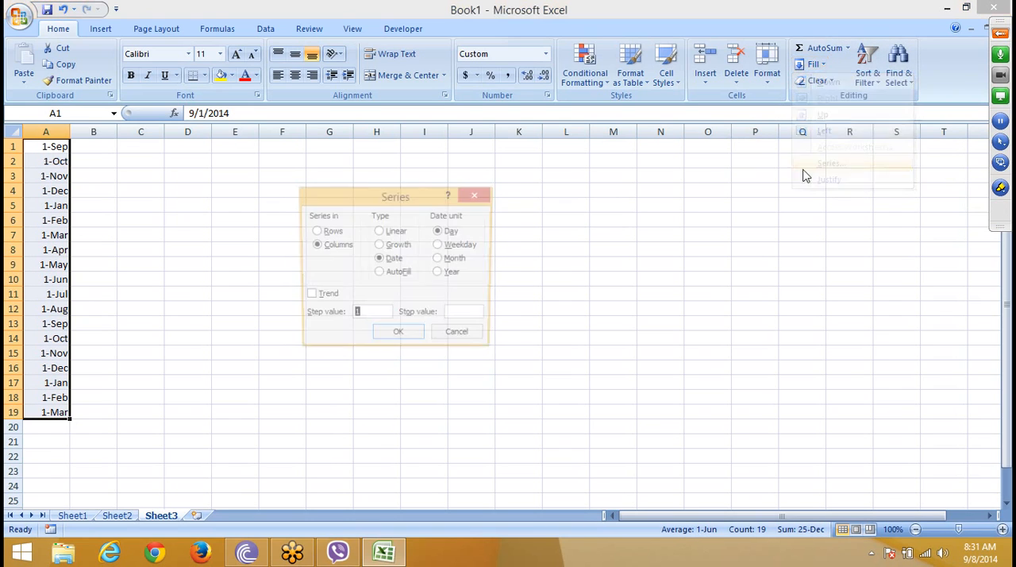
pyautogui.click(443, 273)
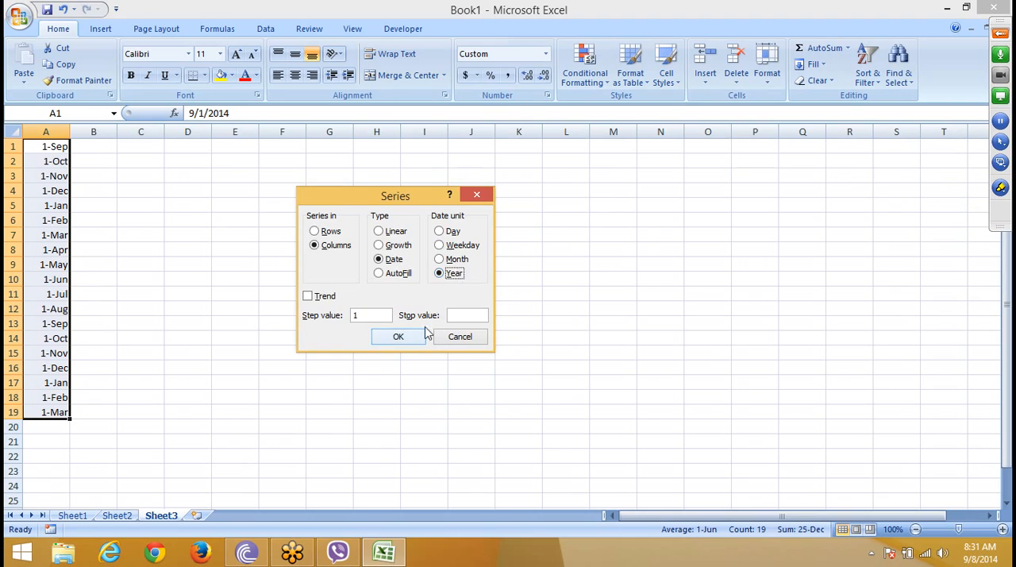
pyautogui.click(405, 337)
pyautogui.click(814, 63)
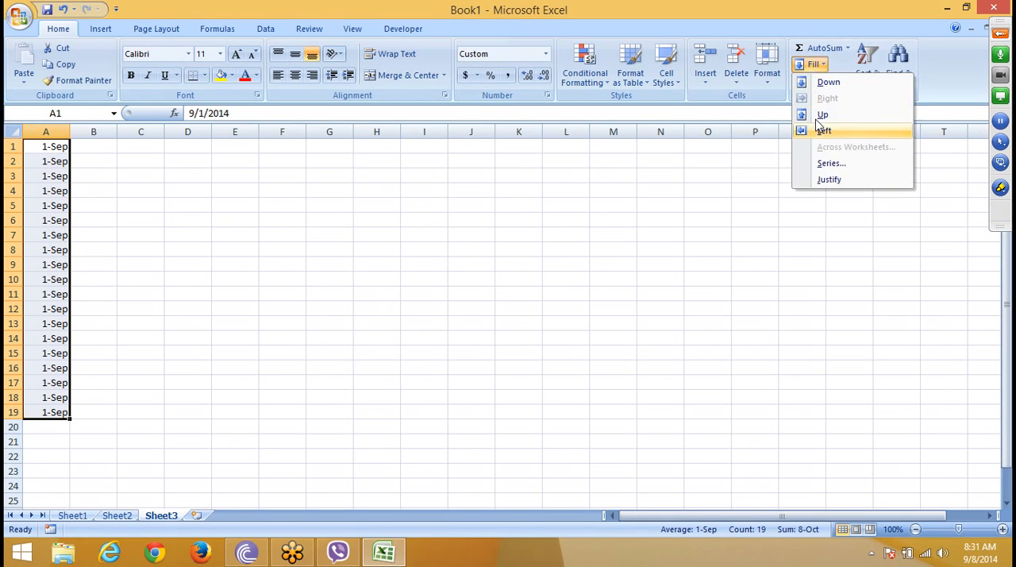
pyautogui.click(817, 162)
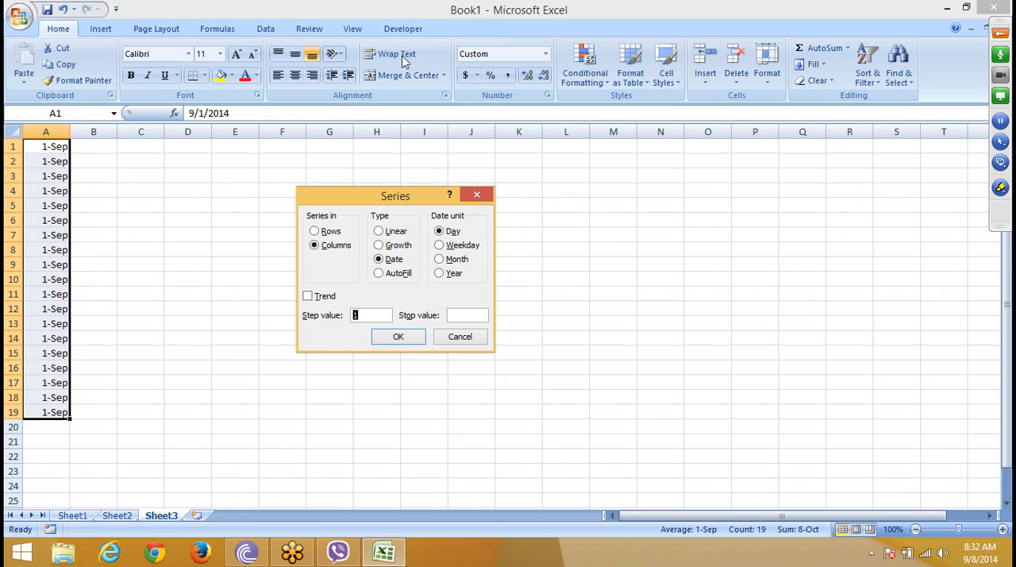
pyautogui.click(465, 338)
# Step: Enter the text A1 in cell F4
pyautogui.click(284, 188)
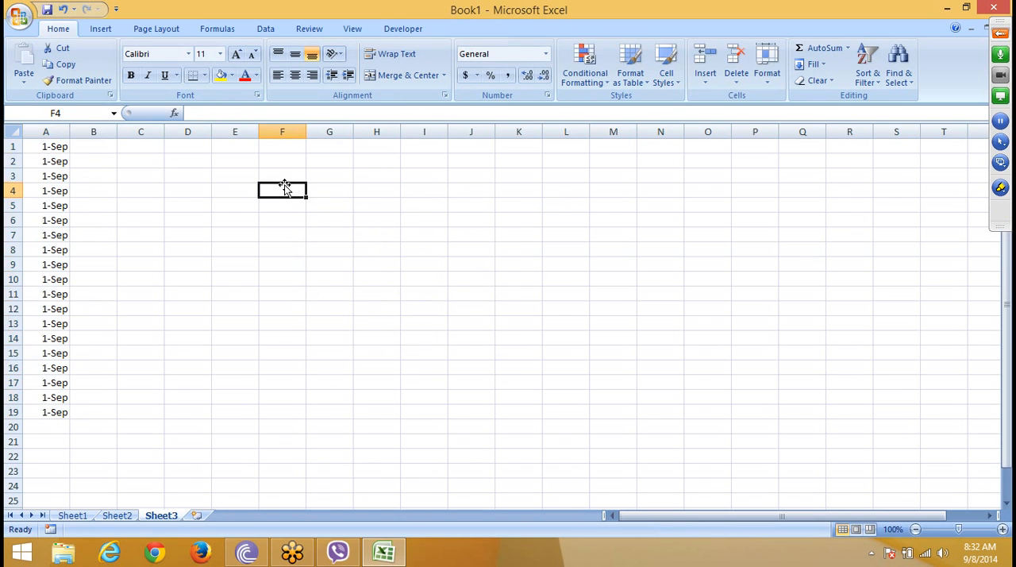
pyautogui.write('A')
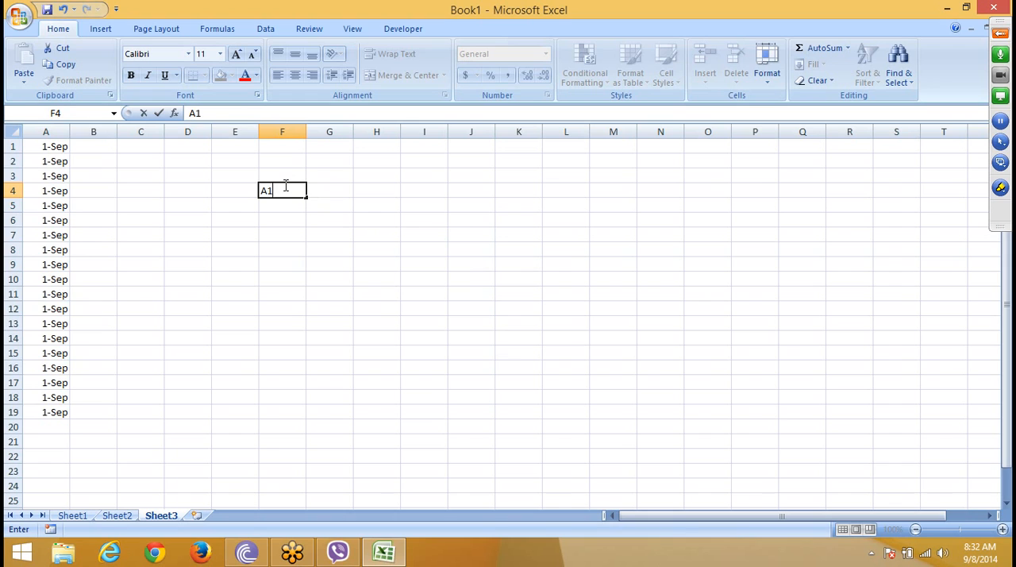
pyautogui.write('1')
pyautogui.click(327, 292)
# Step: Extend the text in F4 down to F15 with the fill handle and undo that fill
pyautogui.click(284, 188)
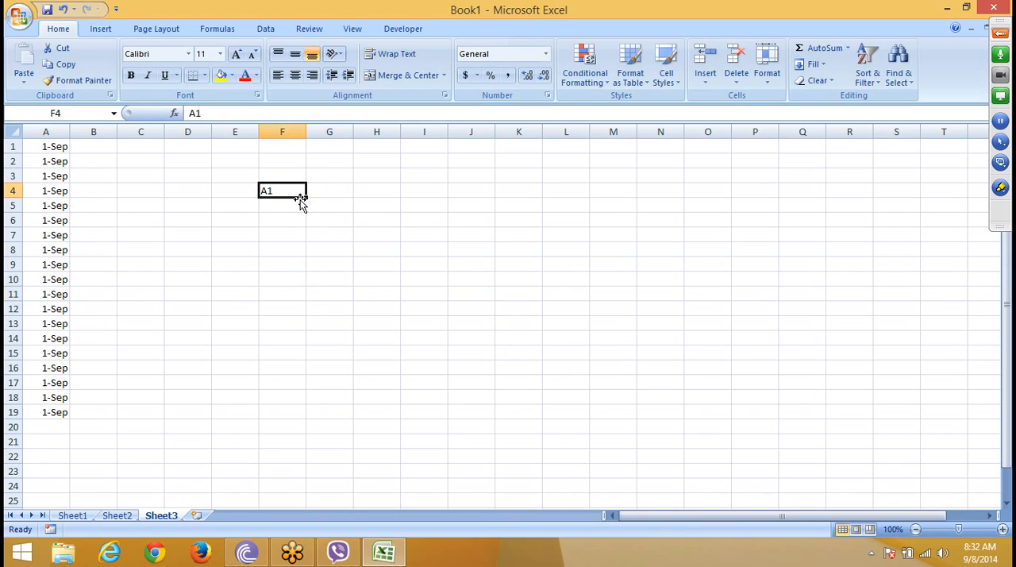
pyautogui.moveTo(306, 197); pyautogui.dragTo(312, 370)
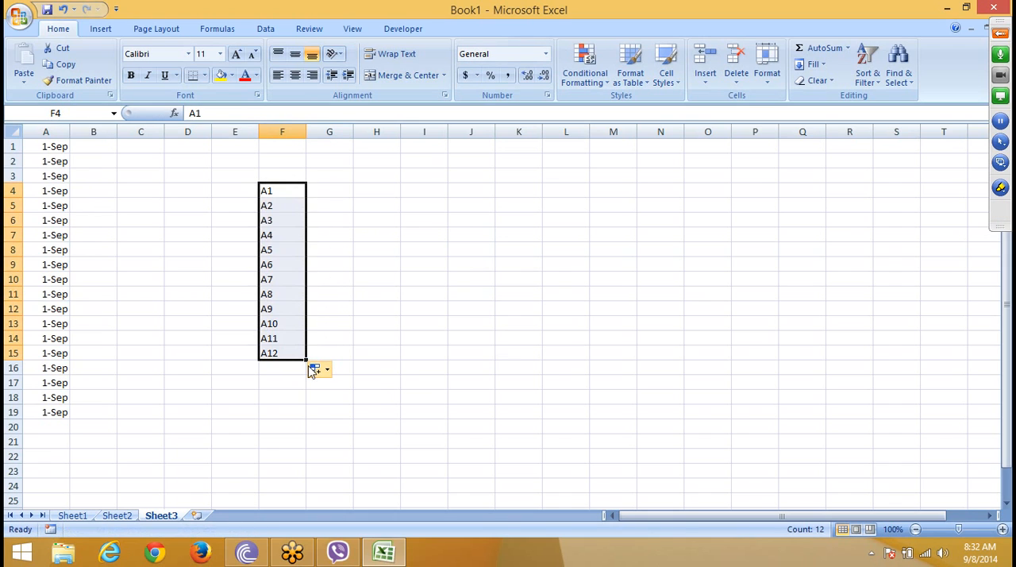
pyautogui.hotkey('ctrl', 'z')
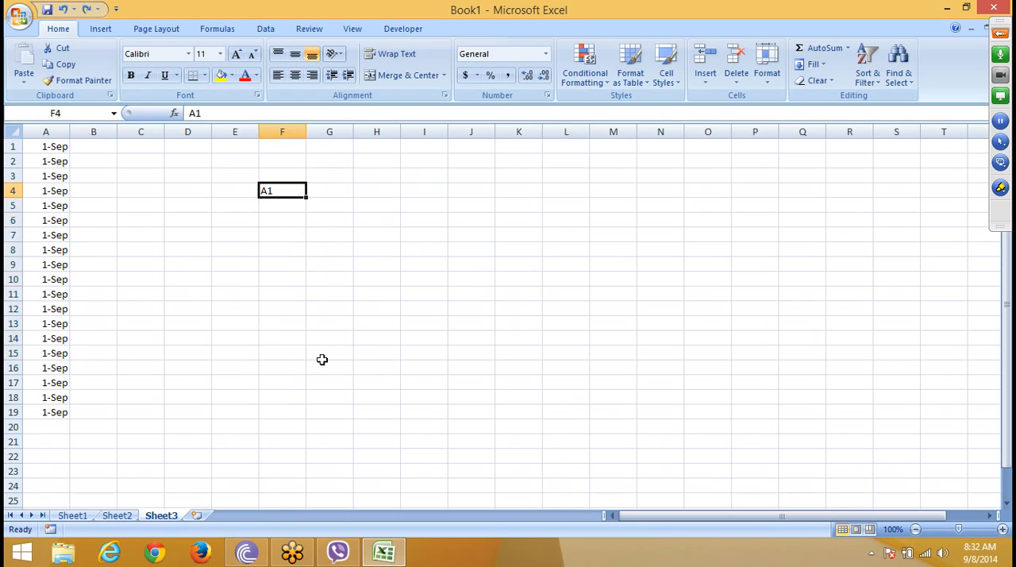
pyautogui.click(322, 358)
pyautogui.moveTo(268, 192); pyautogui.dragTo(275, 406)
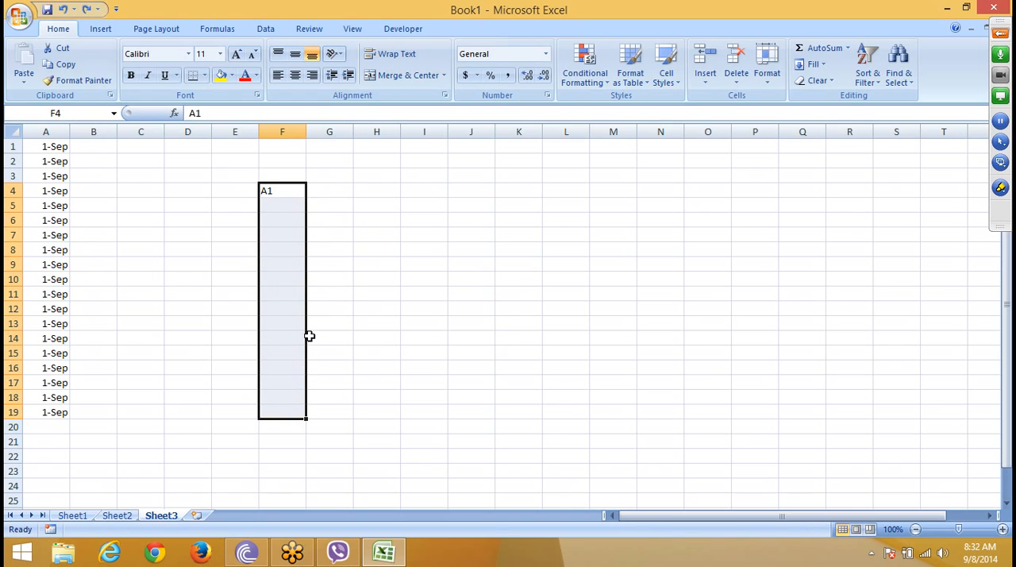
pyautogui.click(273, 271)
pyautogui.click(273, 197)
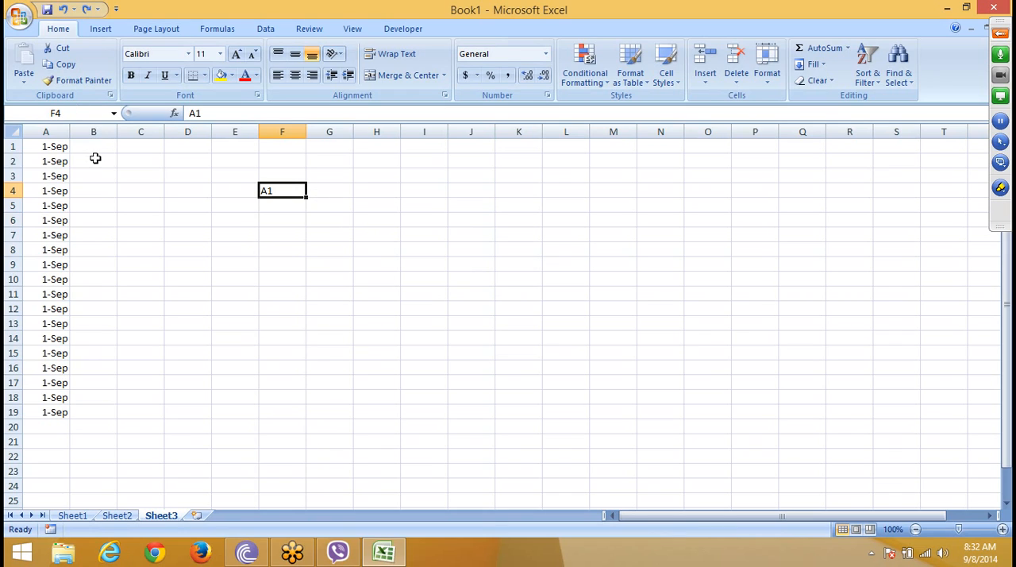
pyautogui.click(318, 299)
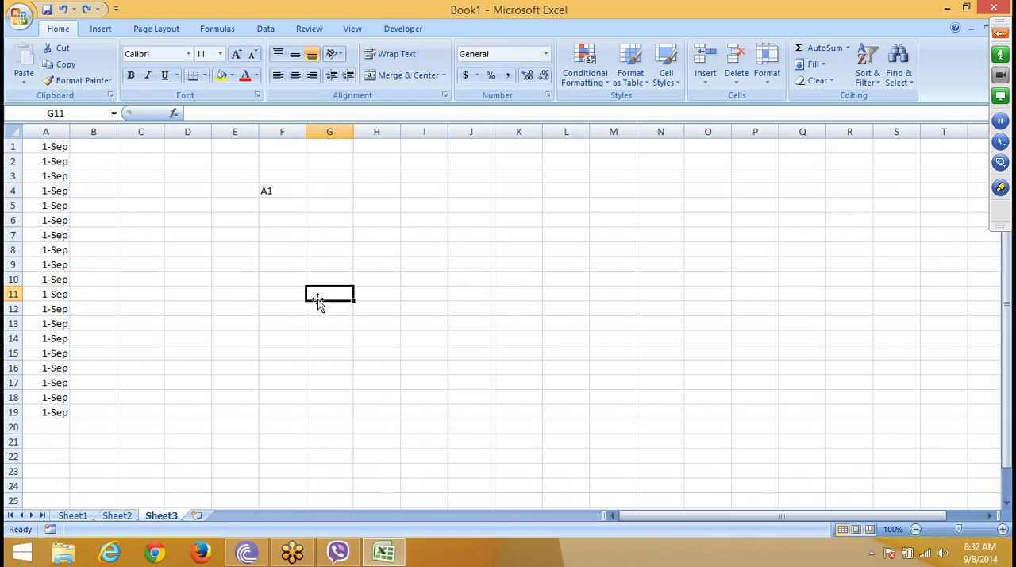
# Step: Fill F4:F17 with a column series of type AutoFill, and undo that fill
pyautogui.moveTo(266, 194); pyautogui.dragTo(281, 383)
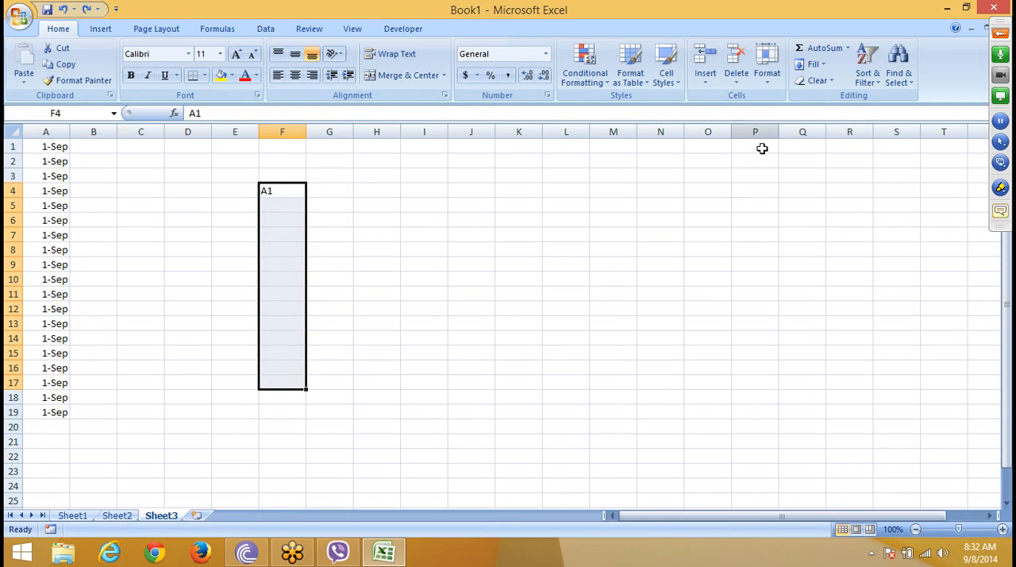
pyautogui.click(814, 64)
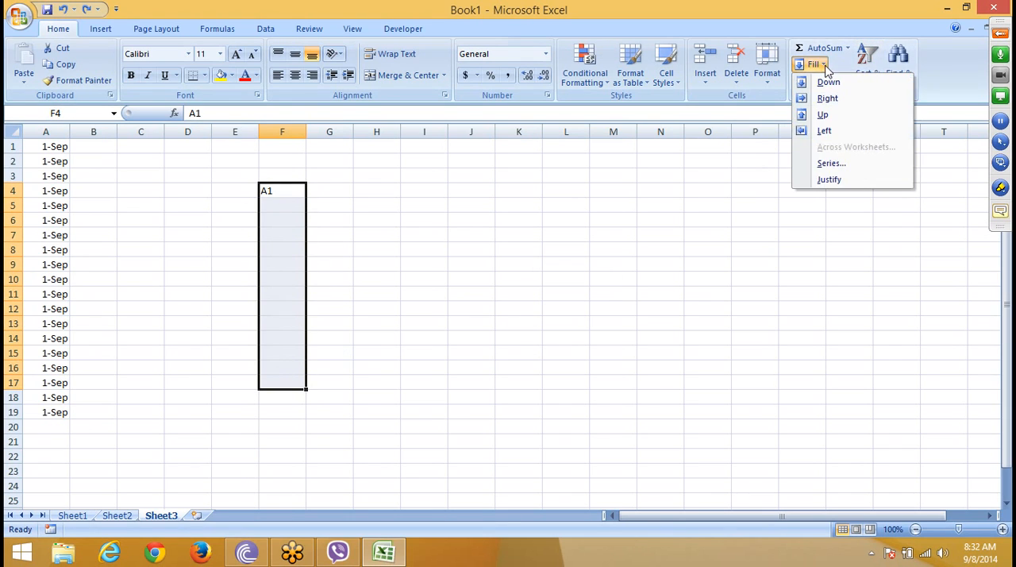
pyautogui.click(846, 170)
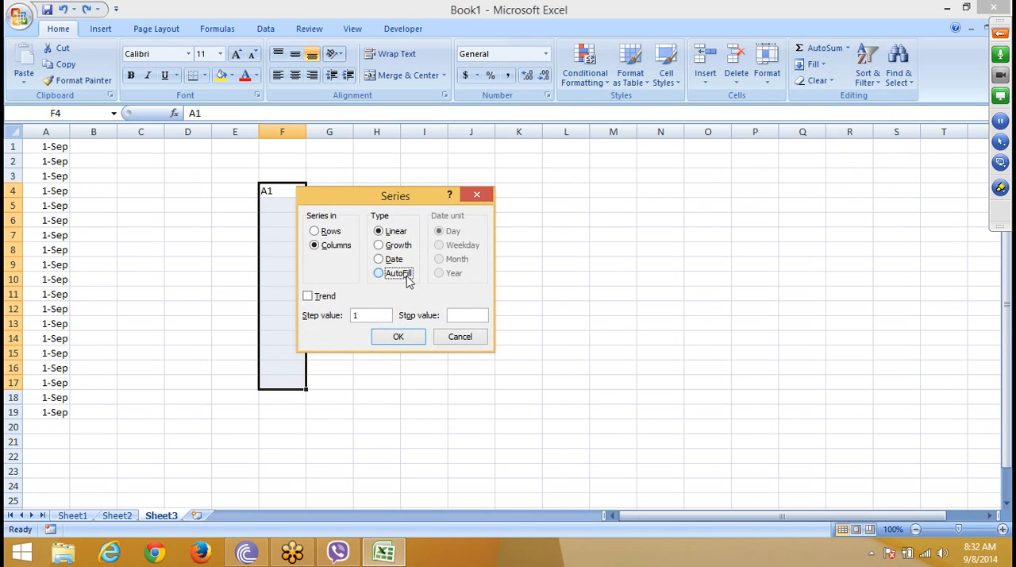
pyautogui.click(399, 273)
pyautogui.moveTo(413, 205); pyautogui.dragTo(609, 157)
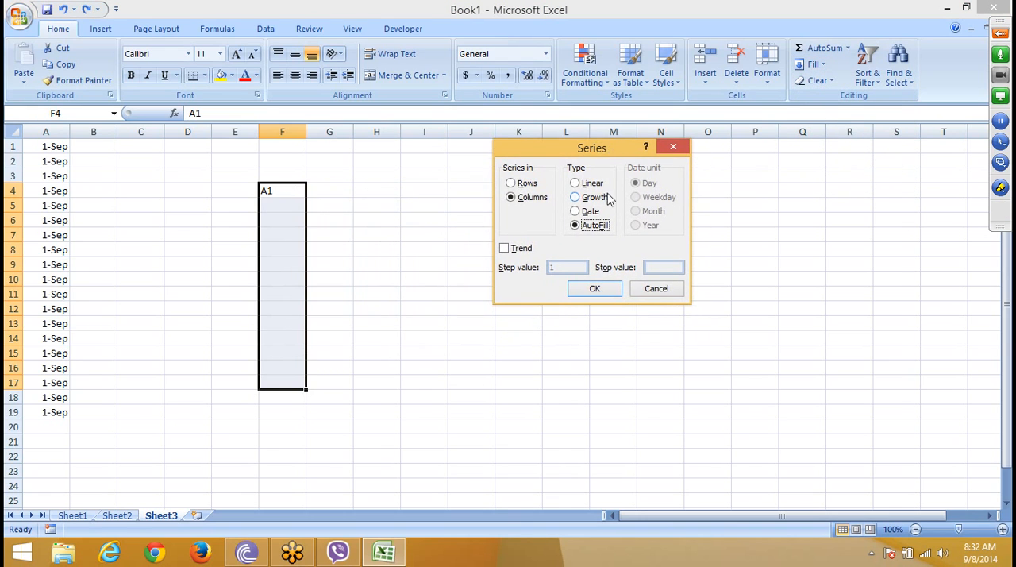
pyautogui.click(596, 291)
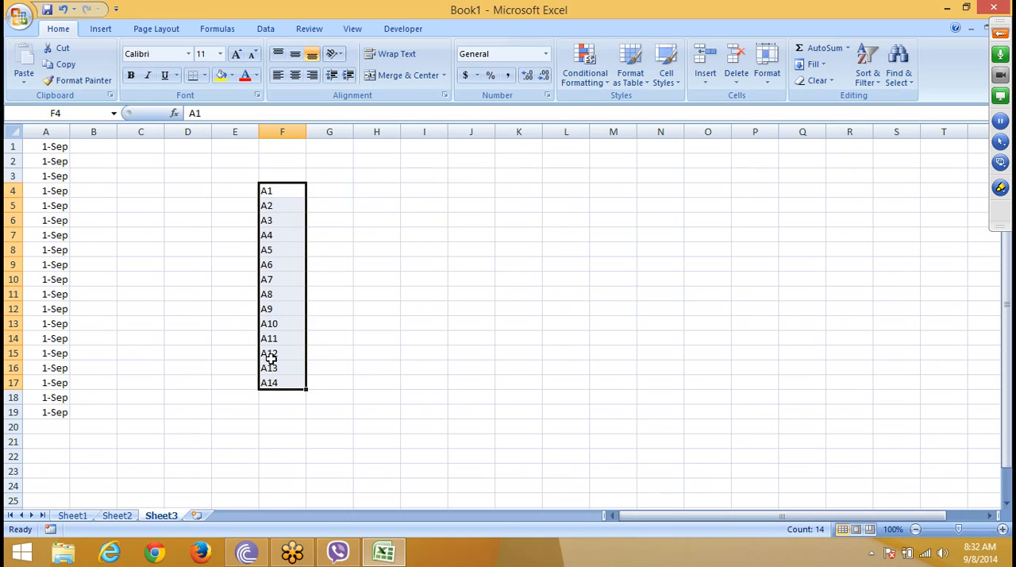
pyautogui.hotkey('ctrl', 'z')
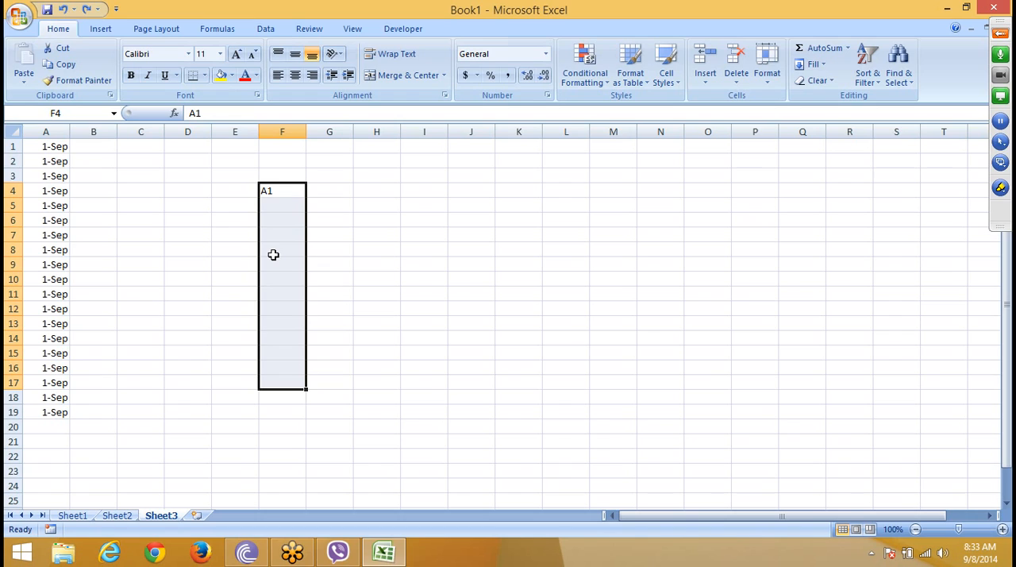
# Step: Fill F4:F17 with a column series of type AutoFill based on the text in F4
pyautogui.press('alt')
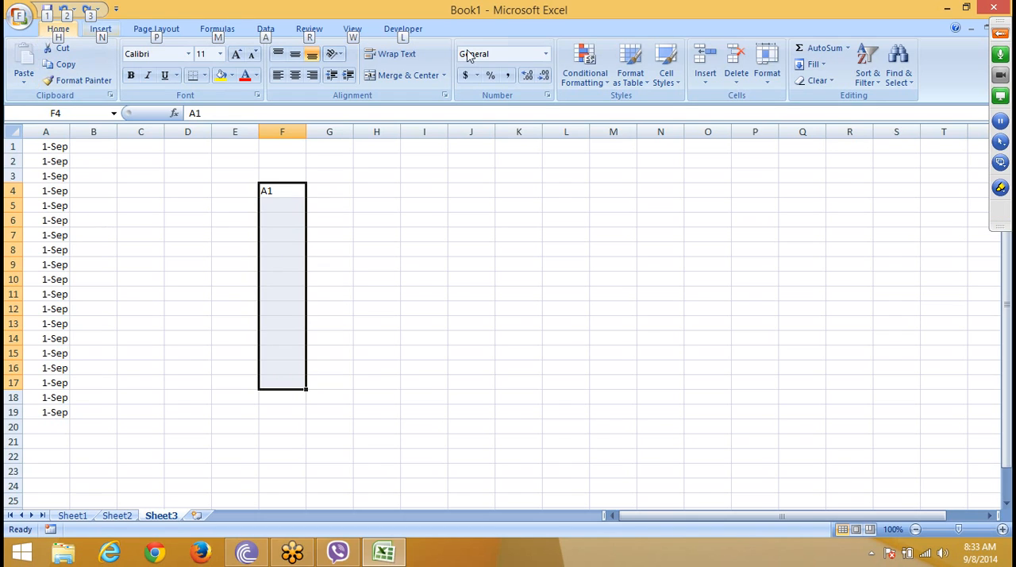
pyautogui.press('h')
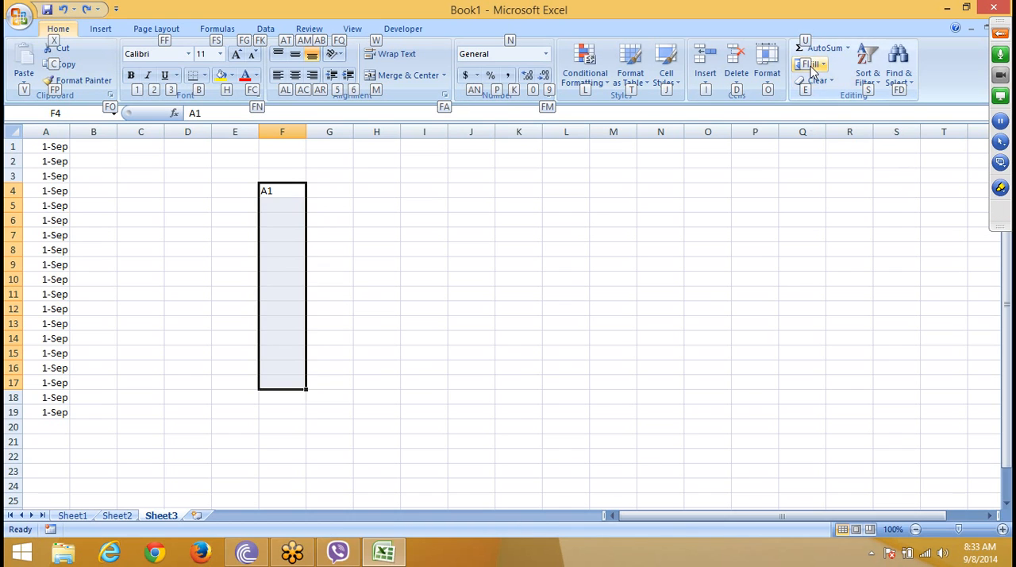
pyautogui.press('f')
pyautogui.press('i')
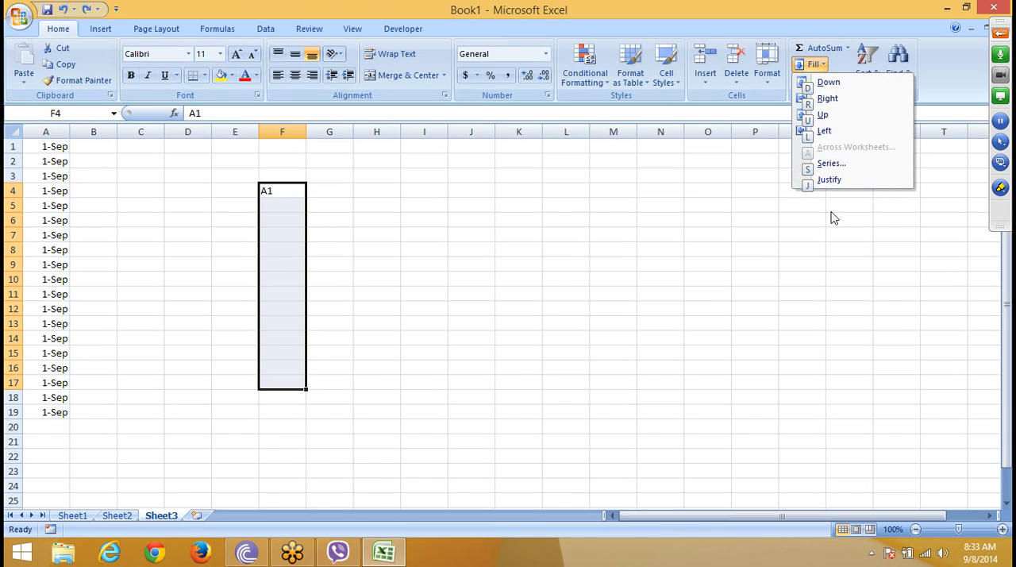
pyautogui.press('s')
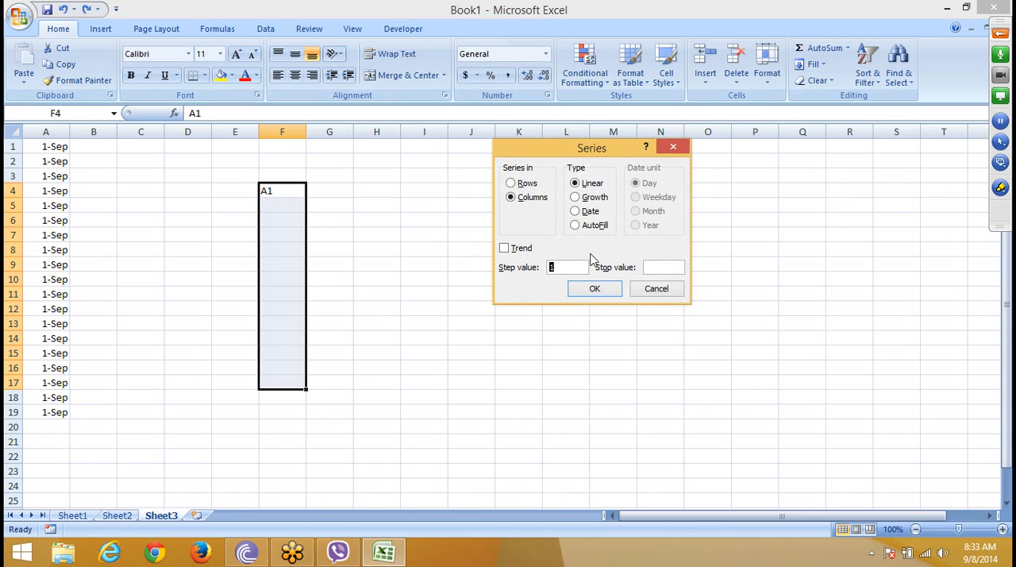
pyautogui.press('Tab')
pyautogui.press('Tab')
pyautogui.hotkey('alt', 'f')
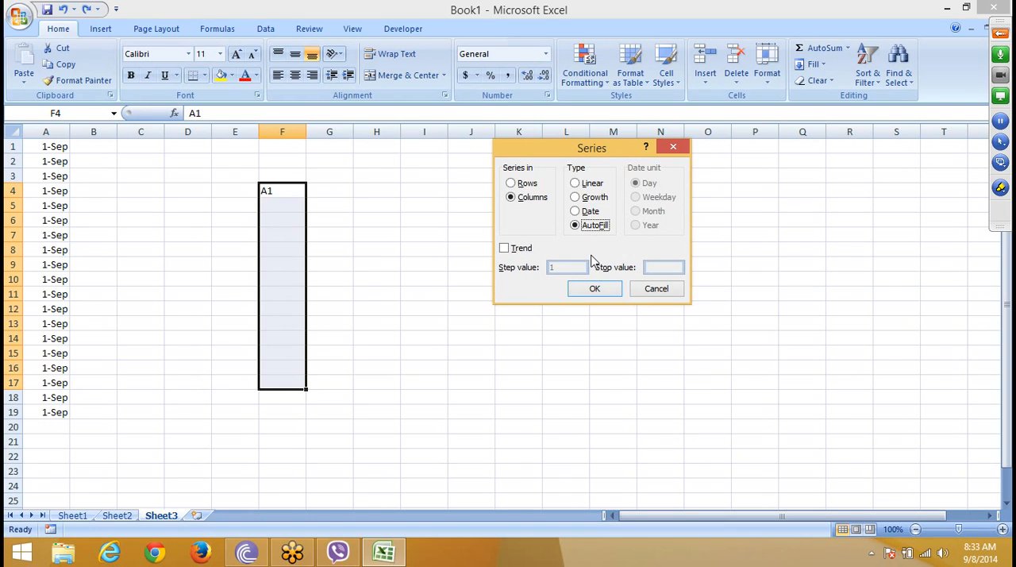
pyautogui.press('Return')
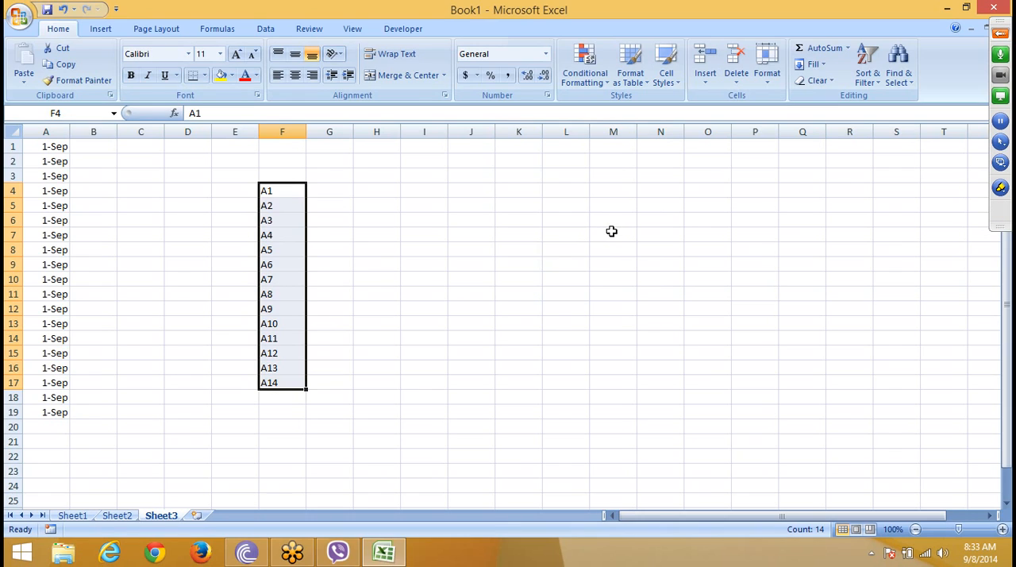
pyautogui.click(549, 248)
pyautogui.click(811, 66)
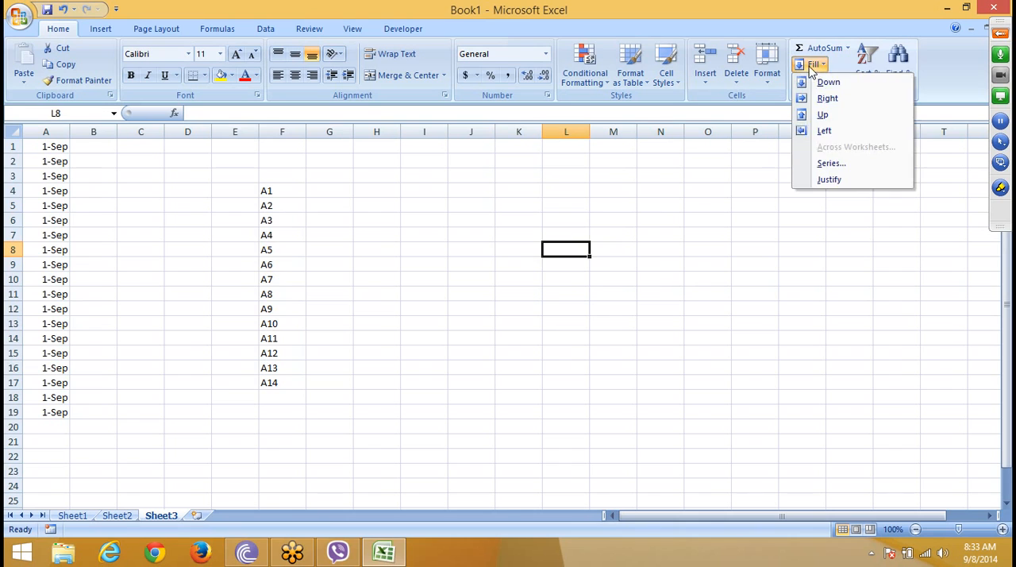
pyautogui.click(830, 164)
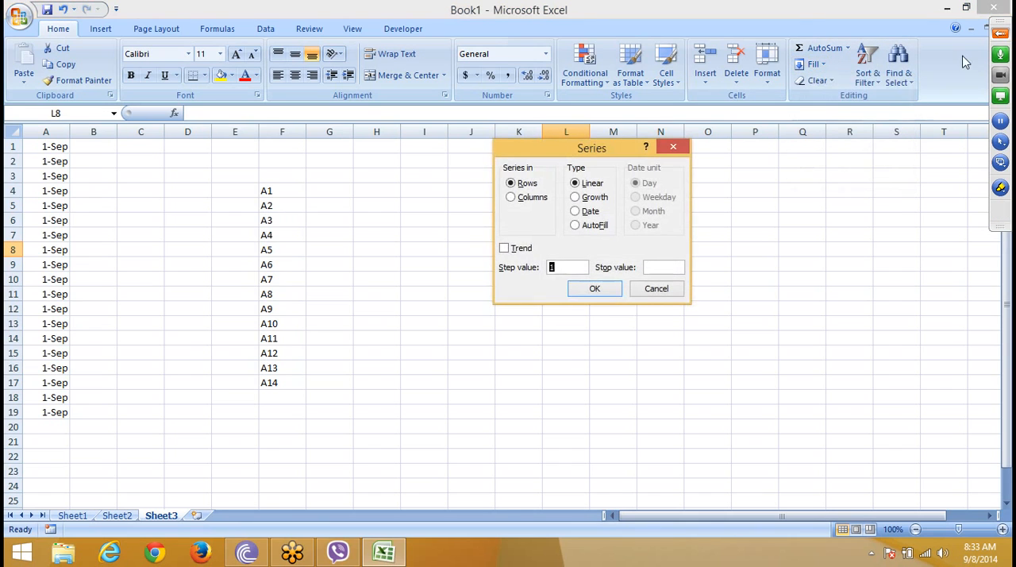
pyautogui.click(1003, 34)
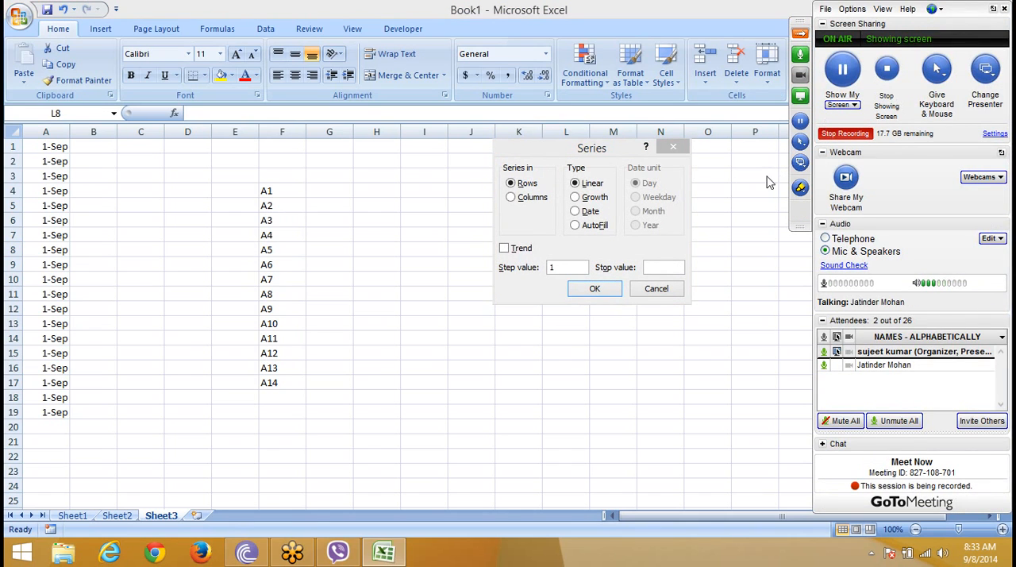
pyautogui.click(651, 290)
pyautogui.click(564, 278)
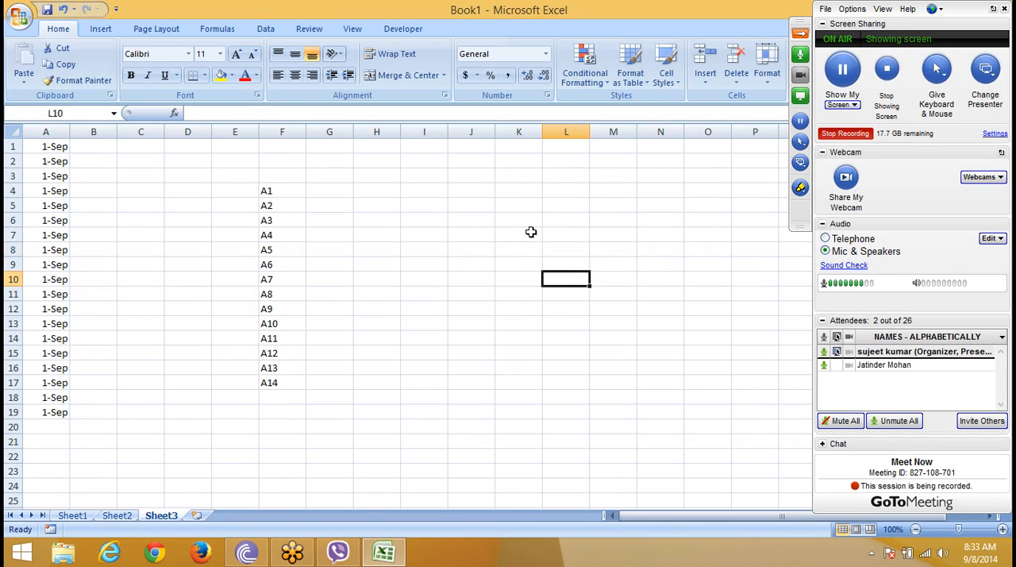
pyautogui.click(610, 159)
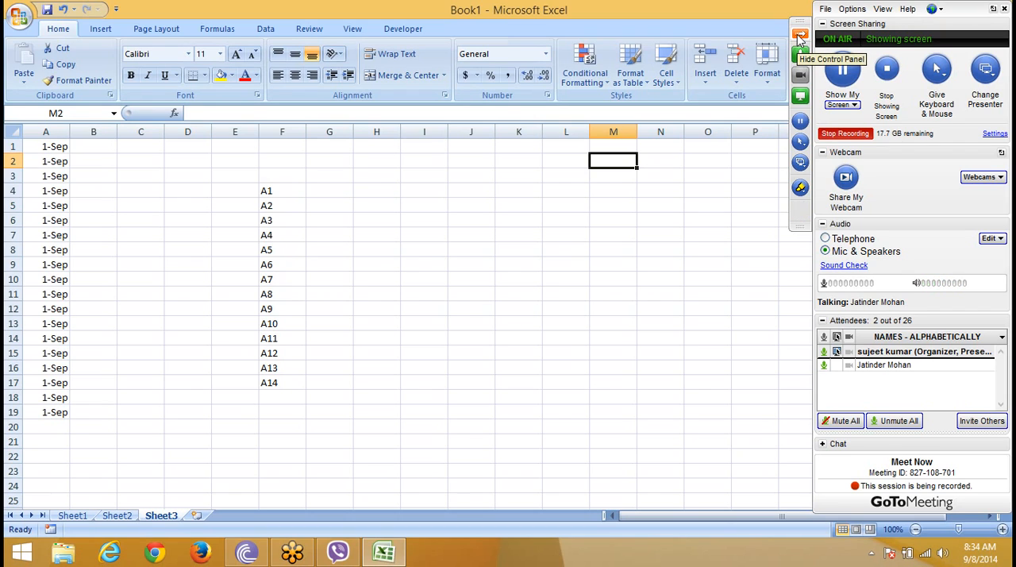
# Step: Review the Series fill options for the date in cell A1 and close them without filling
pyautogui.click(46, 145)
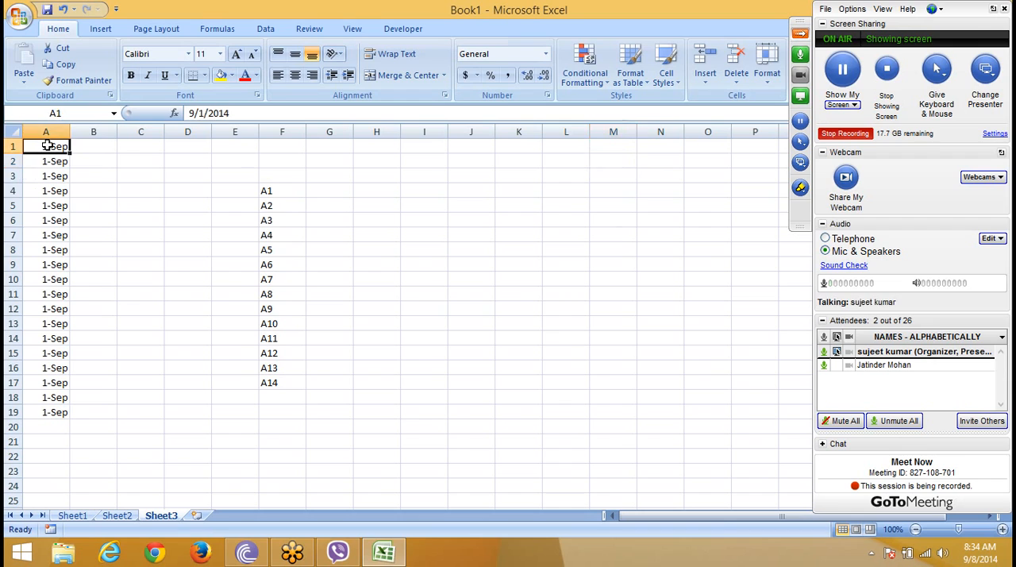
pyautogui.click(766, 71)
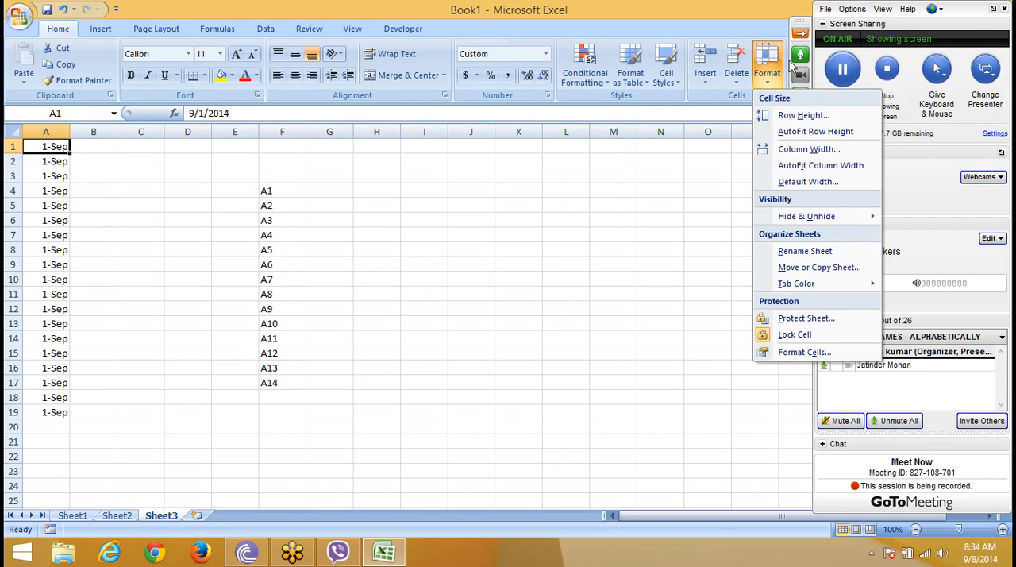
pyautogui.click(803, 36)
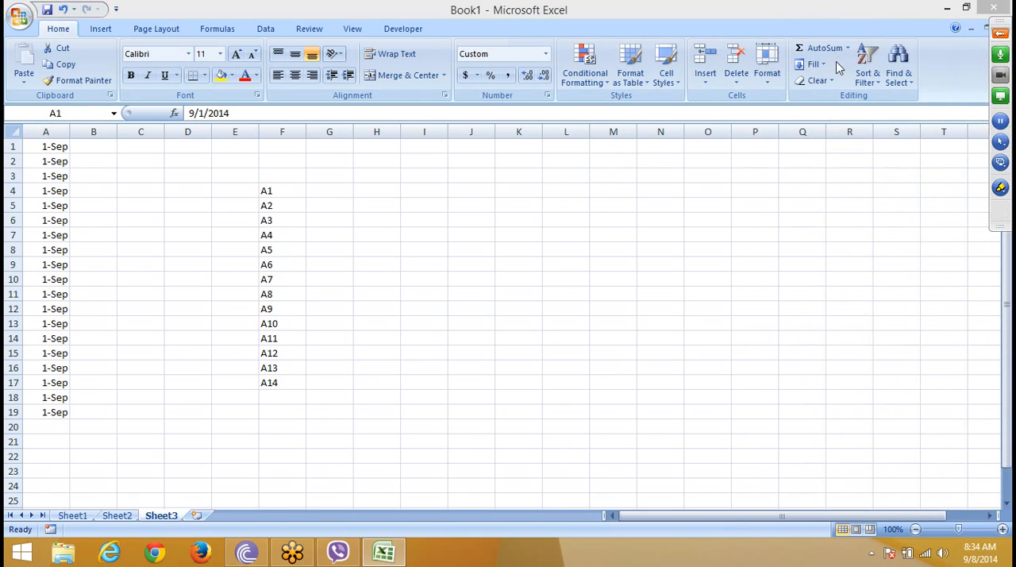
pyautogui.click(817, 69)
pyautogui.click(817, 69)
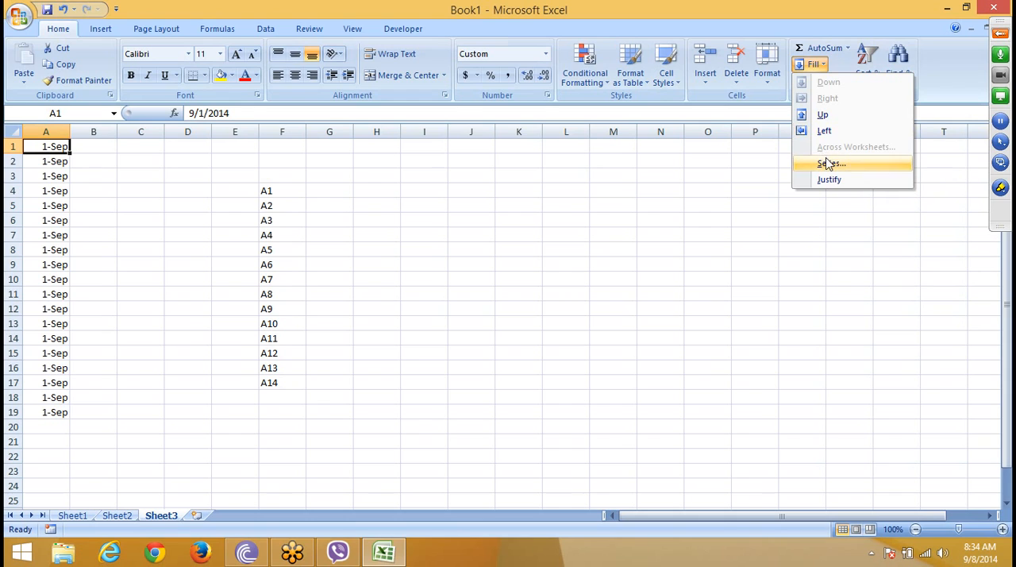
pyautogui.click(830, 165)
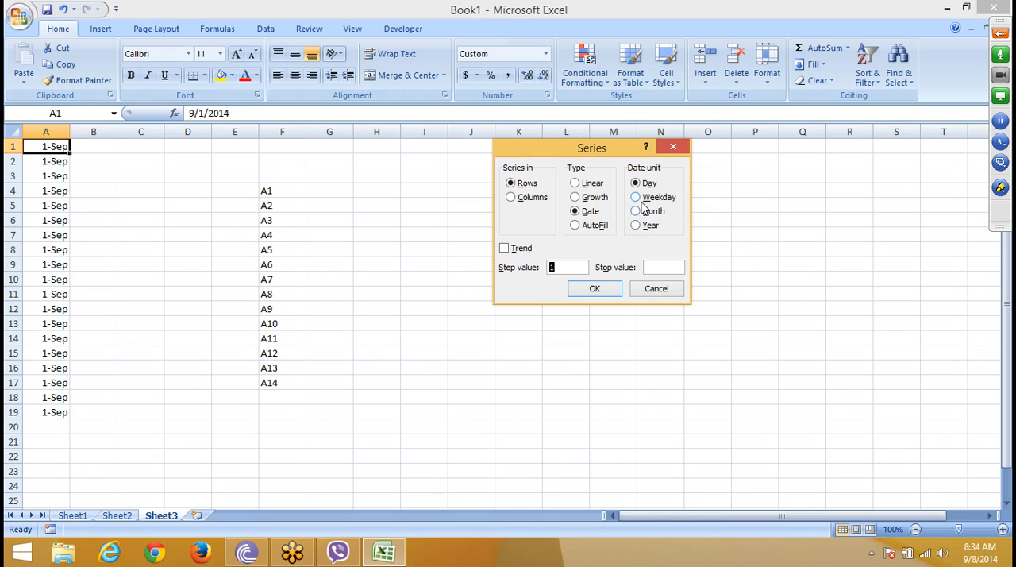
pyautogui.click(656, 291)
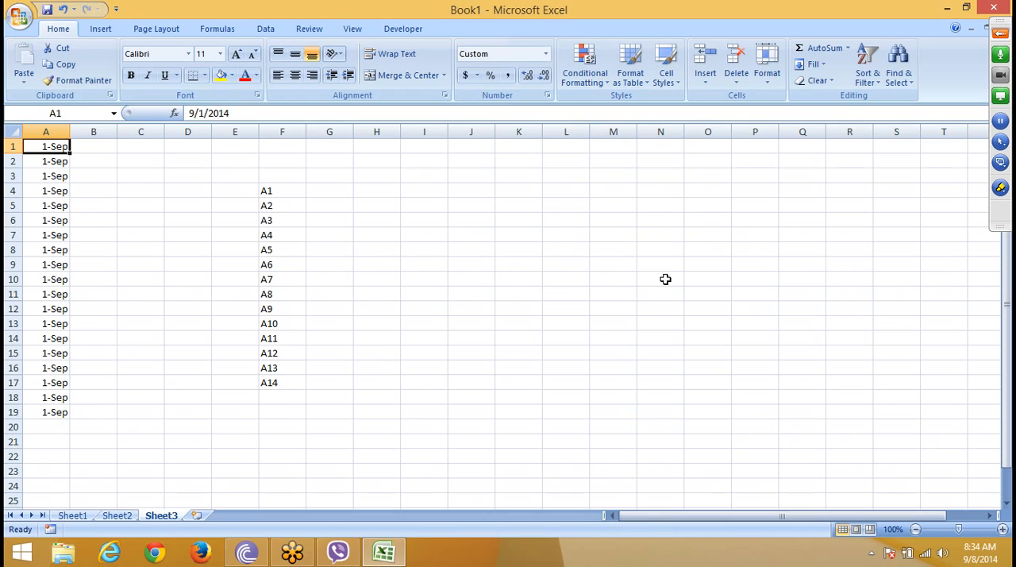
pyautogui.click(549, 159)
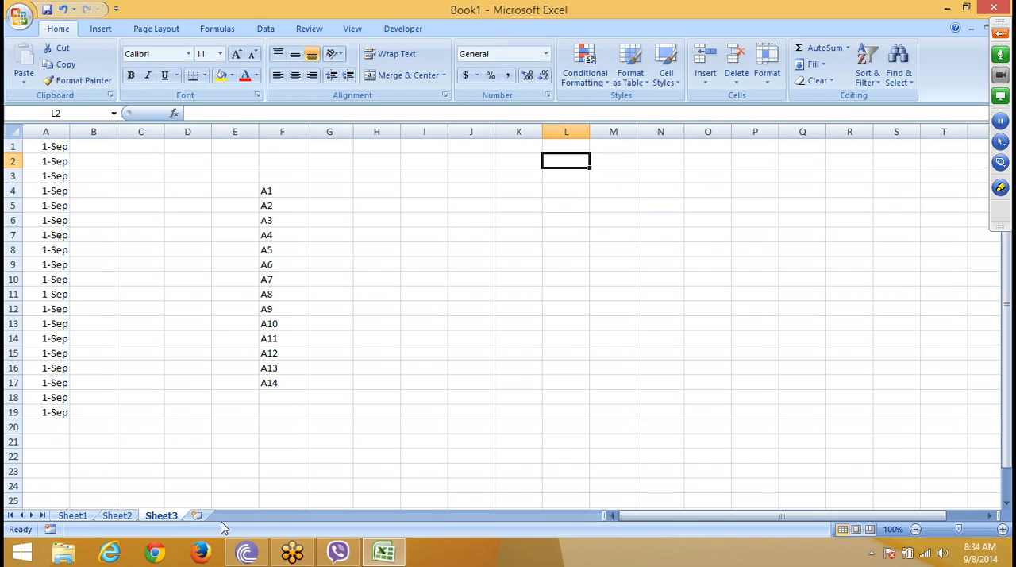
# Step: Add a new worksheet, enter Jan in A1 and extend the month names down to A14
pyautogui.click(198, 515)
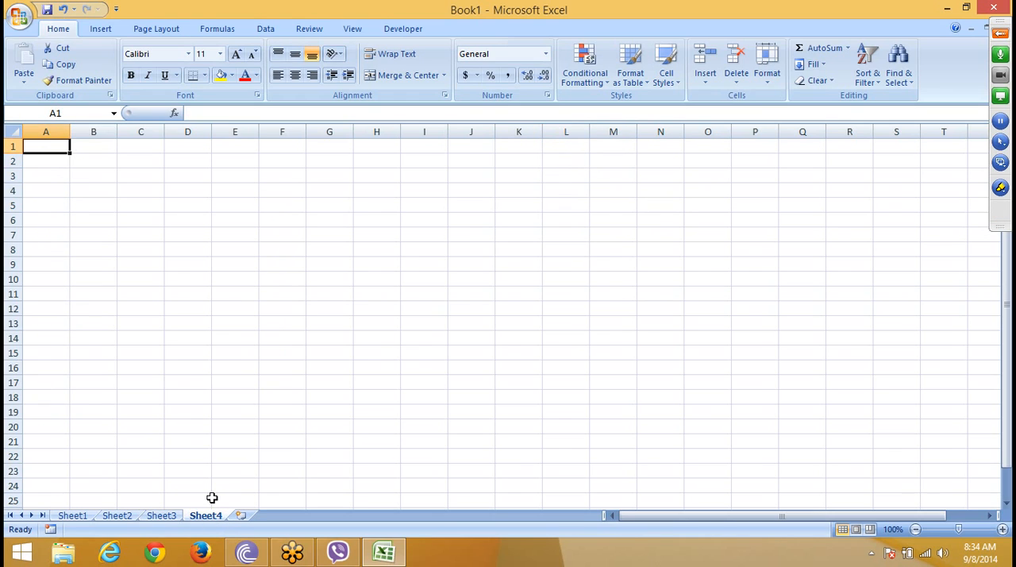
pyautogui.write('Jan')
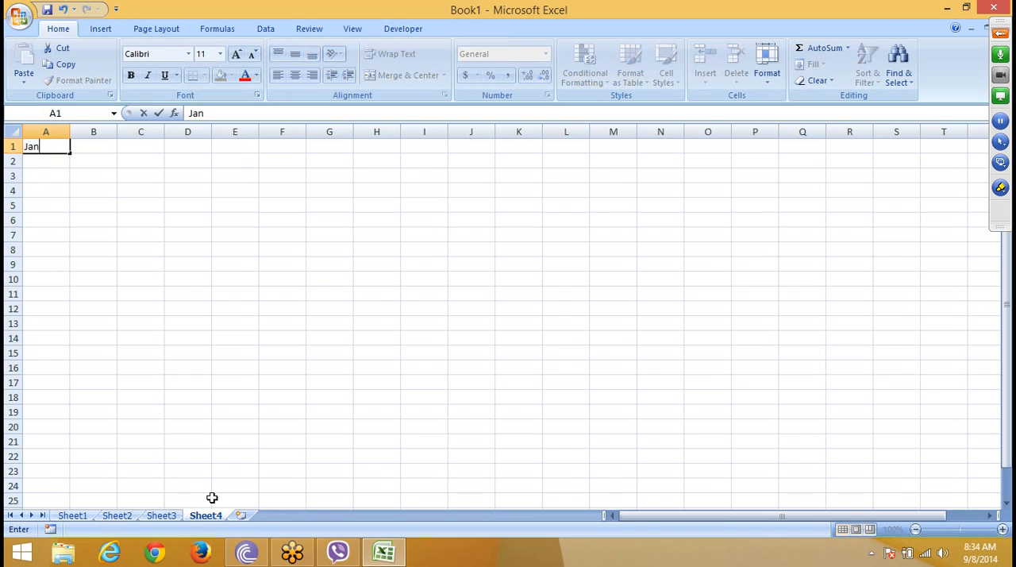
pyautogui.click(33, 187)
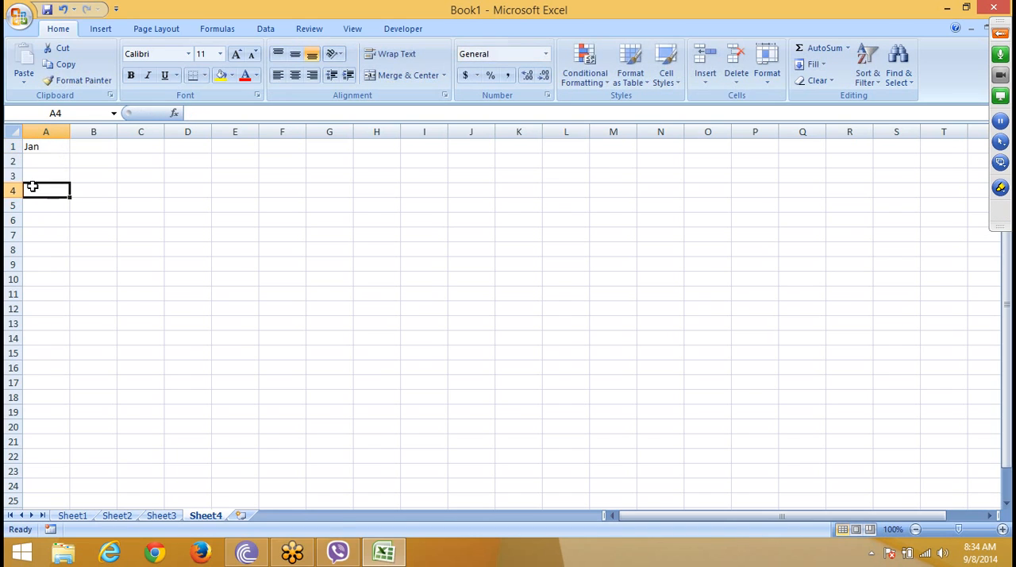
pyautogui.click(45, 148)
pyautogui.moveTo(70, 150); pyautogui.dragTo(70, 346)
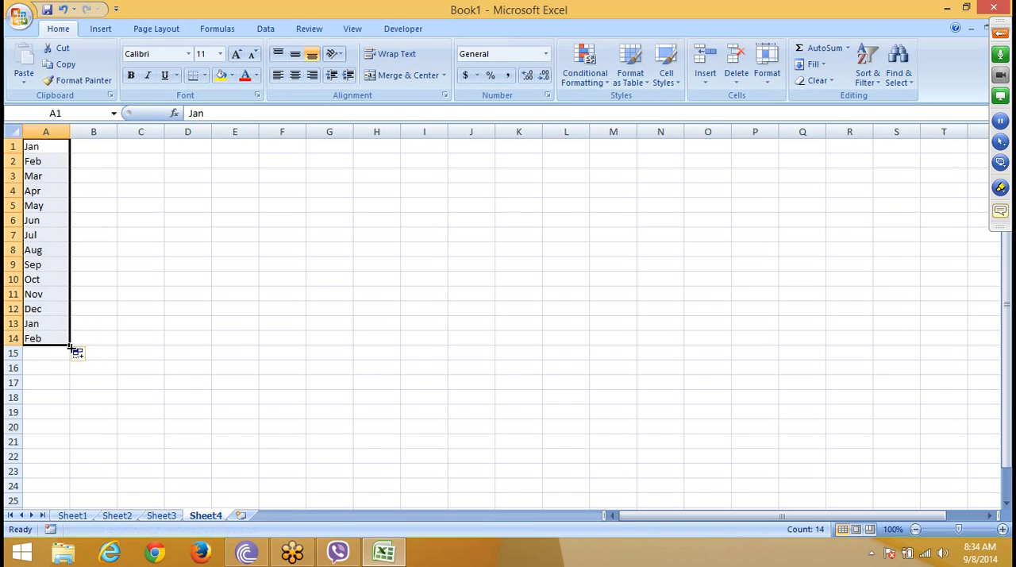
# Step: Enter Jan,Feb,Mar as a single text in cell C1 and clear the entry again
pyautogui.click(135, 142)
pyautogui.write('J')
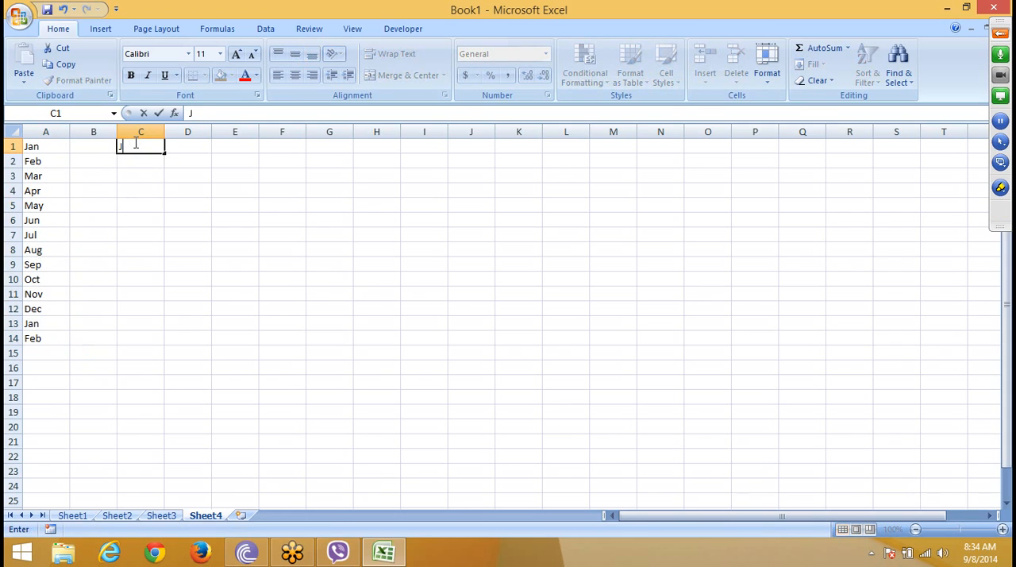
pyautogui.write('an,Feb,Mar')
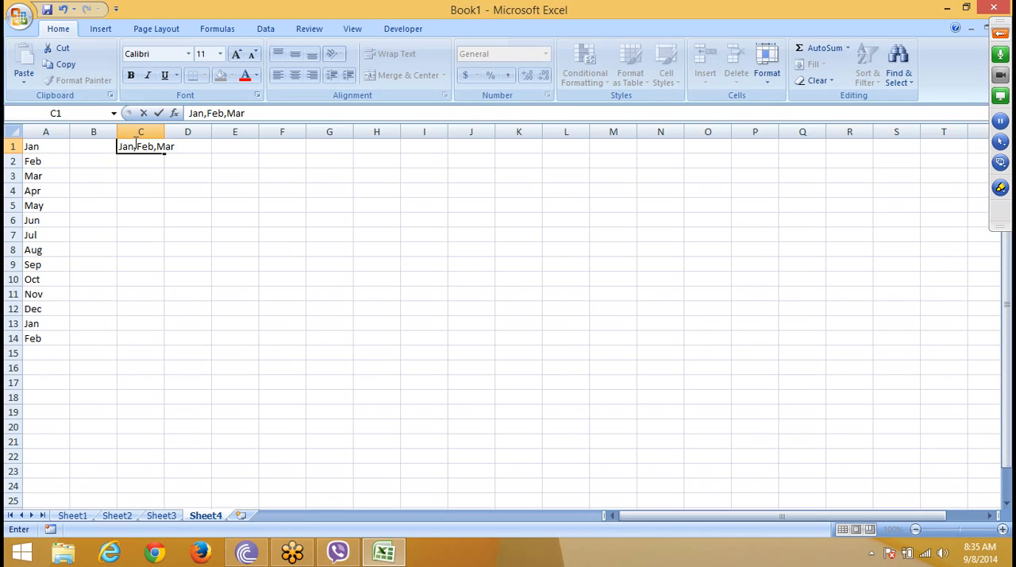
pyautogui.press('BackSpace')
pyautogui.press('BackSpace')
pyautogui.press('BackSpace')
pyautogui.press('BackSpace')
pyautogui.press('BackSpace')
pyautogui.press('BackSpace')
pyautogui.press('BackSpace')
pyautogui.press('BackSpace')
pyautogui.press('BackSpace')
pyautogui.press('BackSpace')
pyautogui.press('BackSpace')
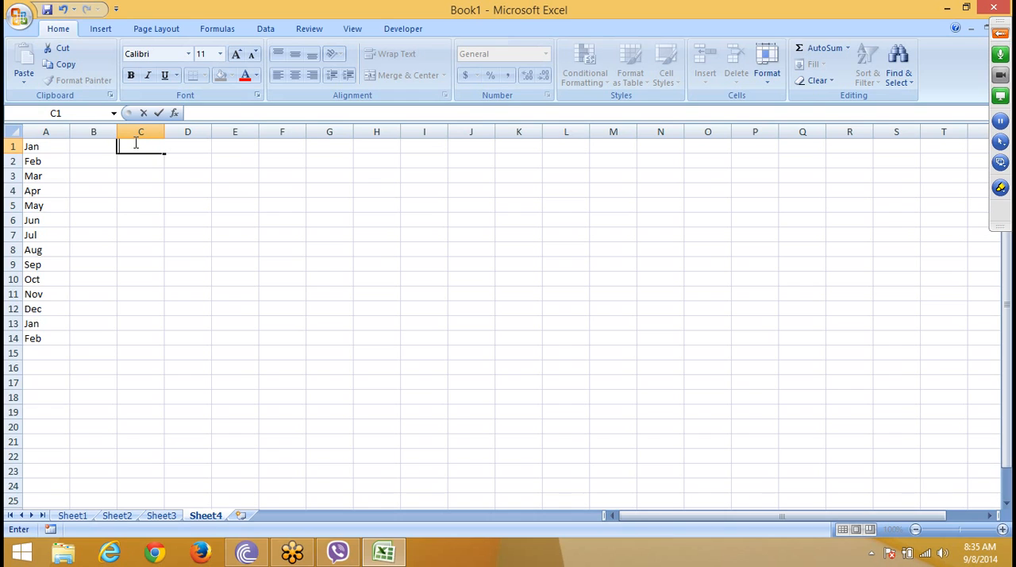
pyautogui.press('Return')
# Step: Build a formula in cell B1 that joins A1 and A2 with the & operator
pyautogui.press('Left')
pyautogui.press('Left')
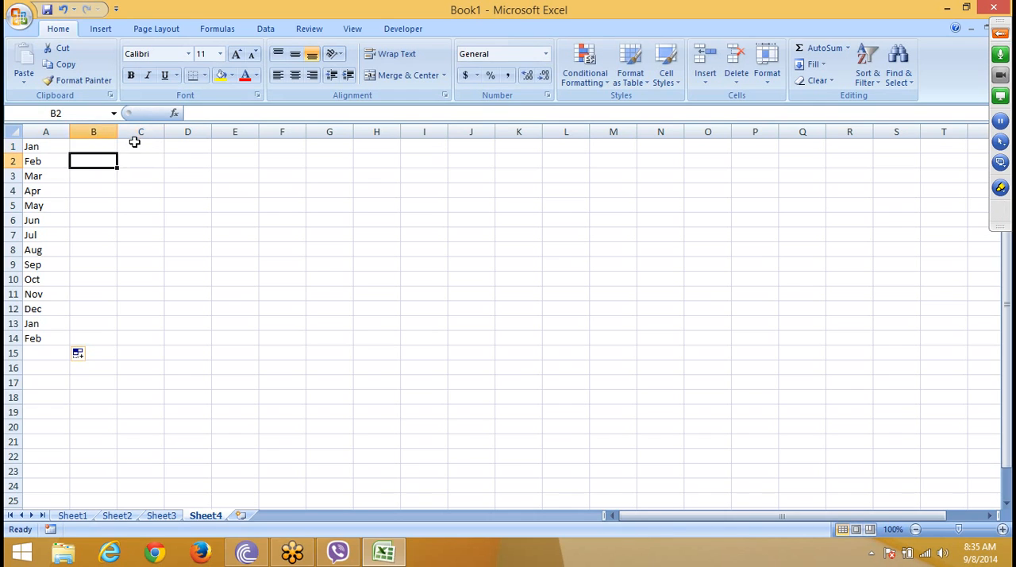
pyautogui.press('Up')
pyautogui.press('Right')
pyautogui.write('=')
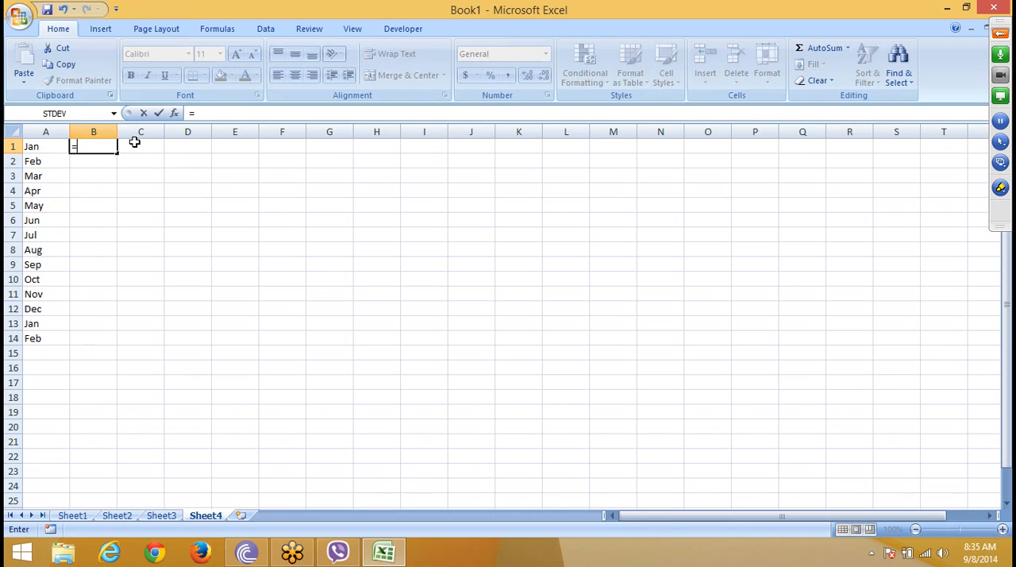
pyautogui.press('Left')
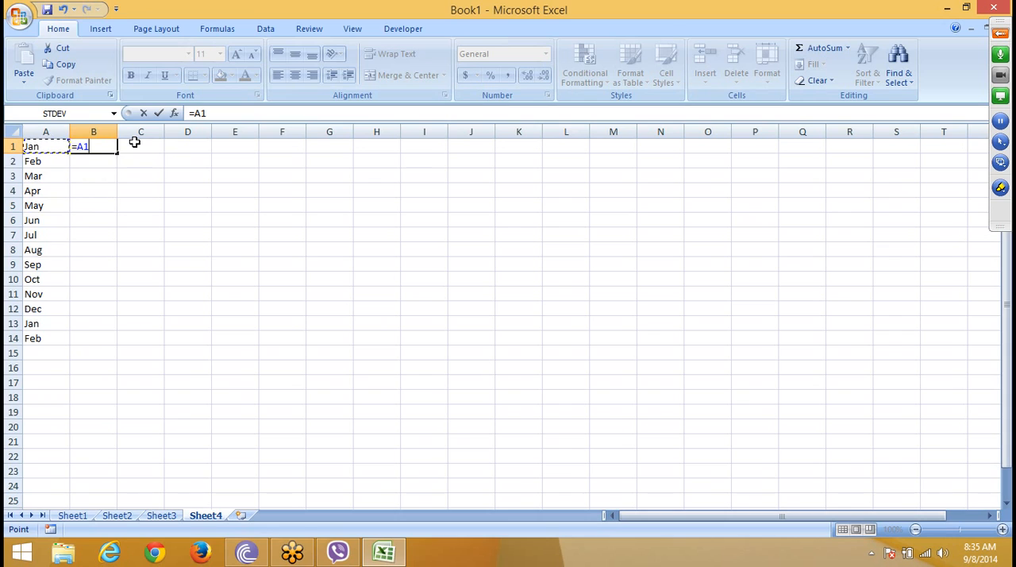
pyautogui.write('&')
pyautogui.press('Down')
pyautogui.press('Left')
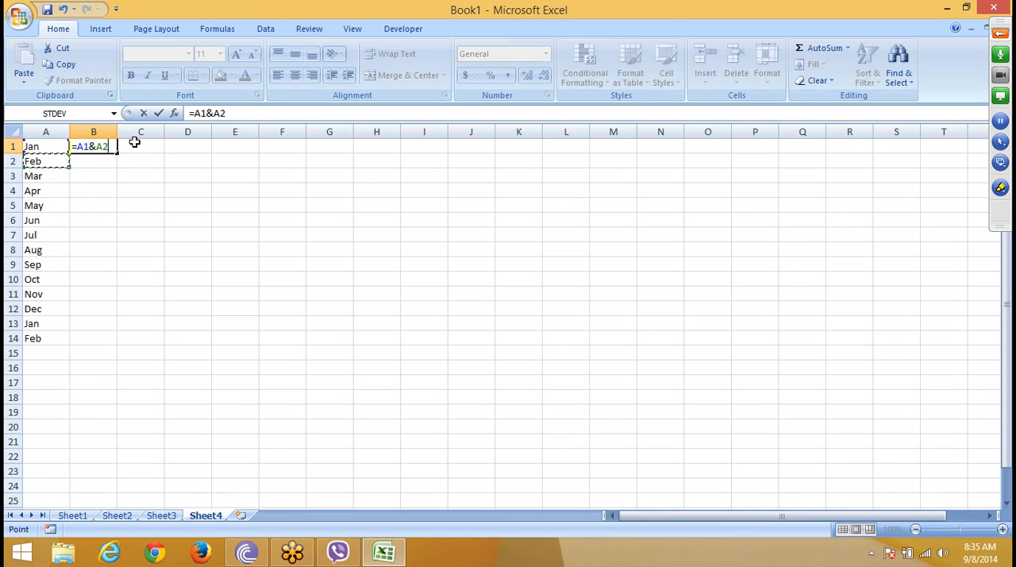
# Step: Add a comma separator to the B1 formula, making it =A1&","&A2, confirm it and clear the cell
pyautogui.click(213, 112)
pyautogui.write('","')
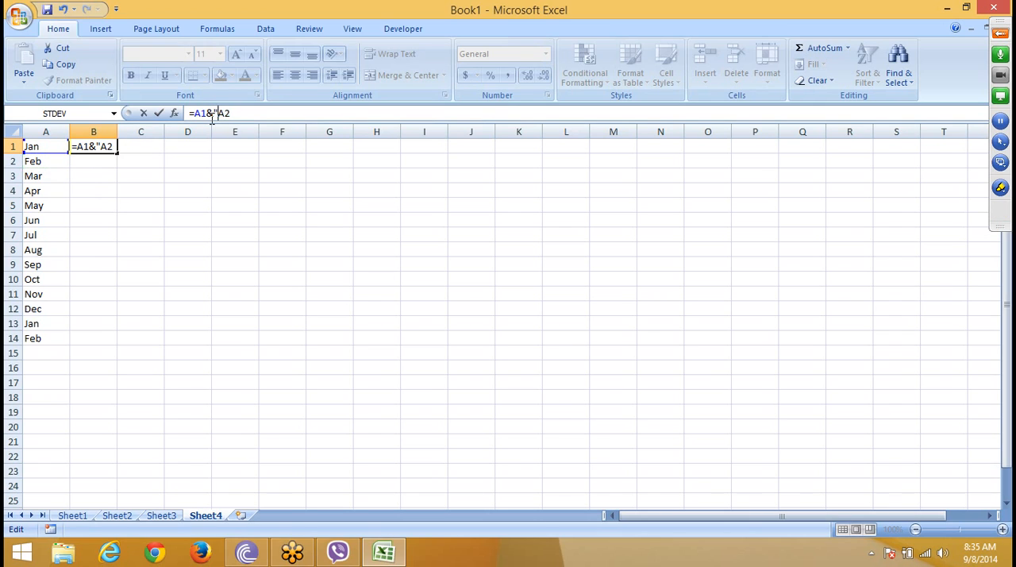
pyautogui.write('&')
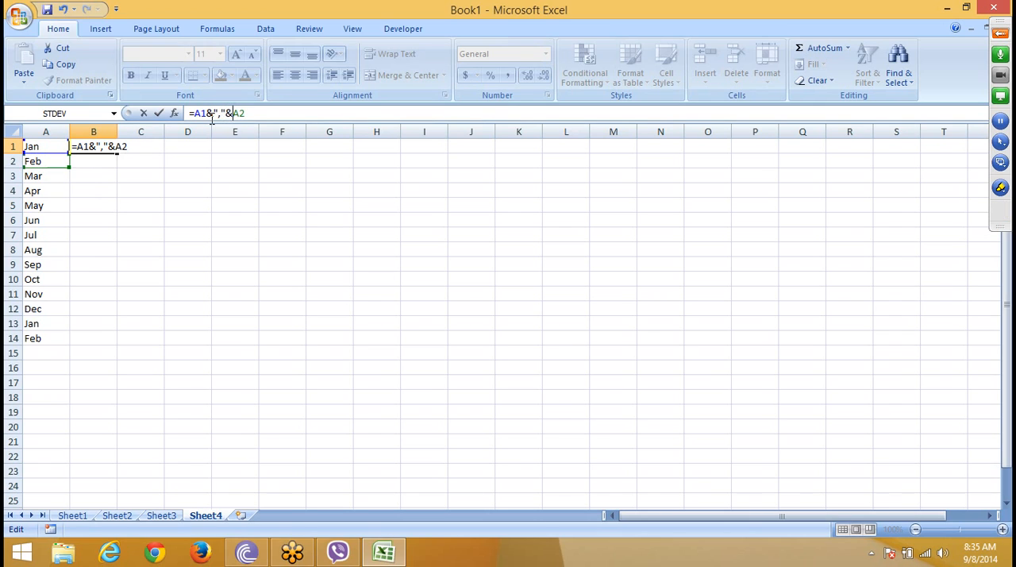
pyautogui.press('Return')
pyautogui.press('Up')
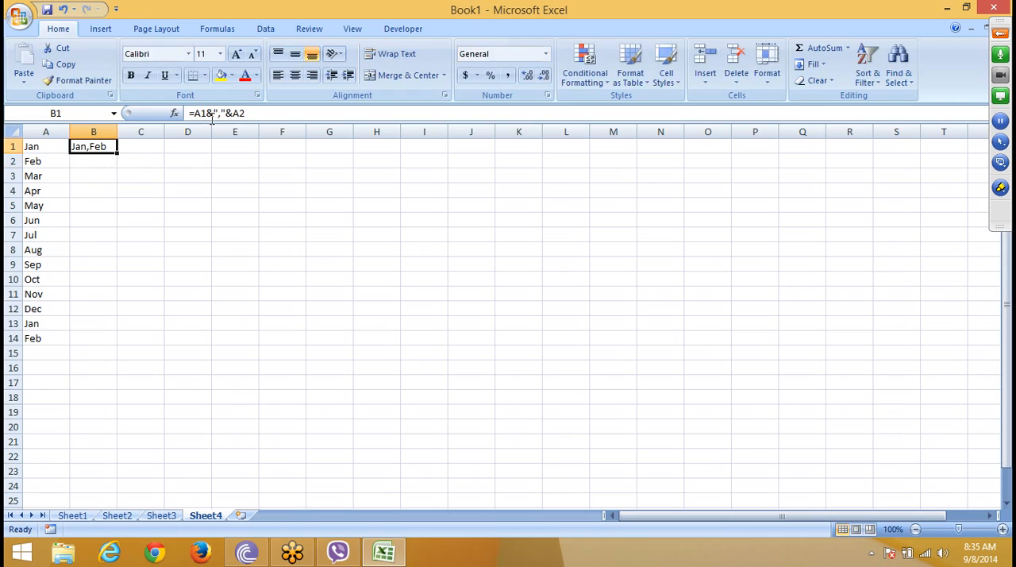
pyautogui.press('Delete')
pyautogui.press('Down')
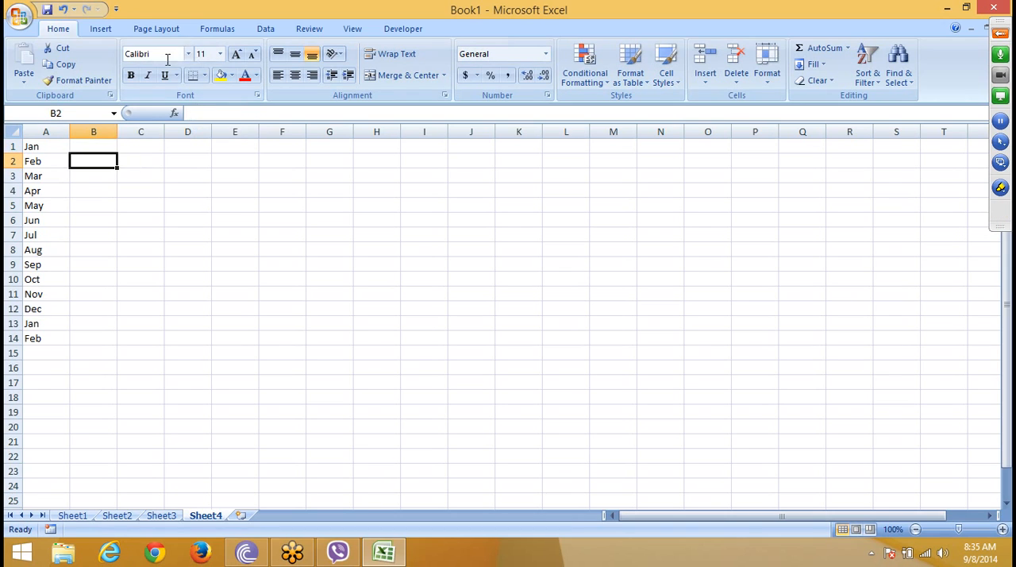
# Step: Try combining the months in A1:A14 into one cell with Fill Justify at a column A width of about 111, and undo it
pyautogui.moveTo(71, 132); pyautogui.dragTo(603, 164)
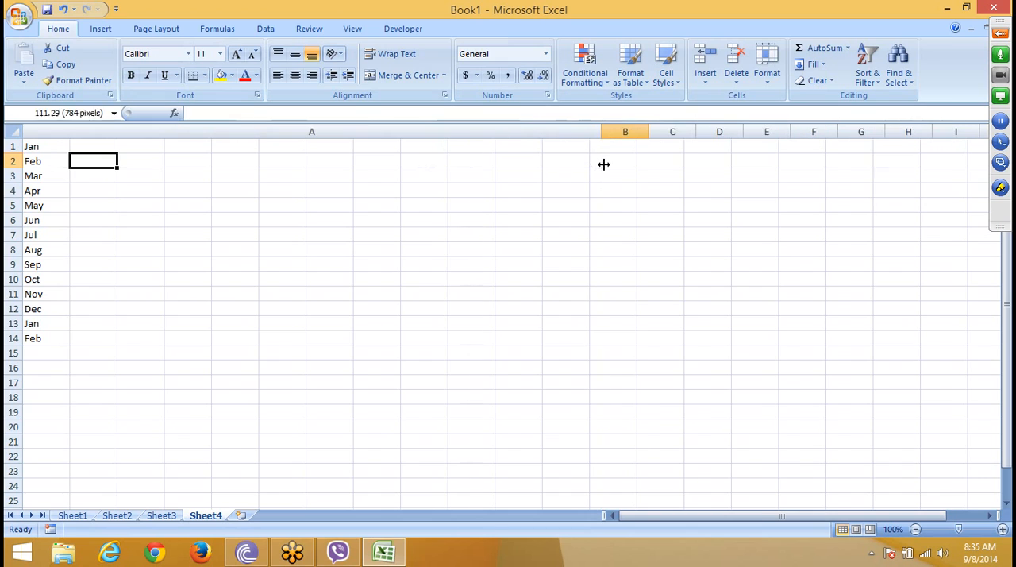
pyautogui.moveTo(393, 339); pyautogui.dragTo(377, 142)
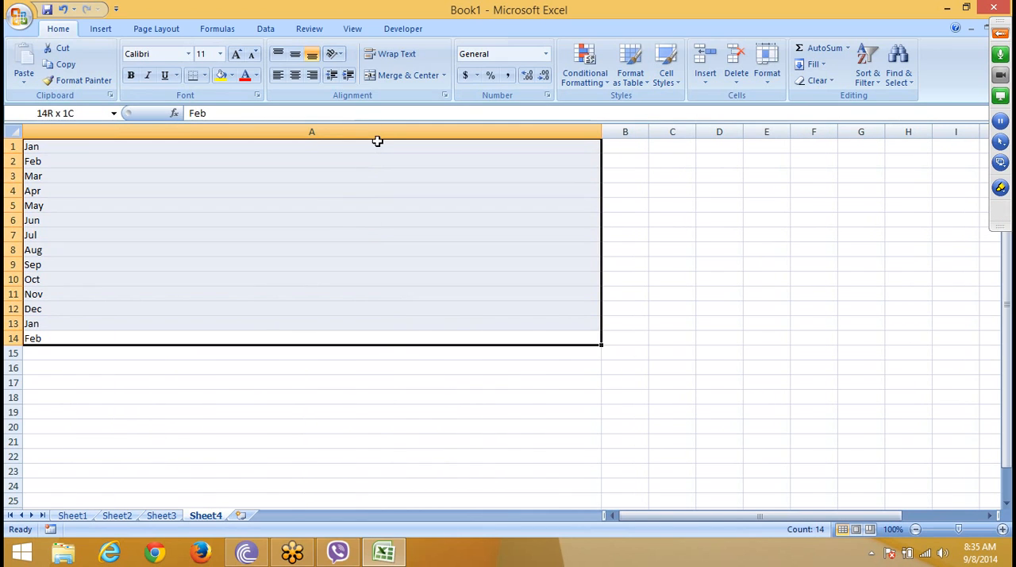
pyautogui.click(811, 64)
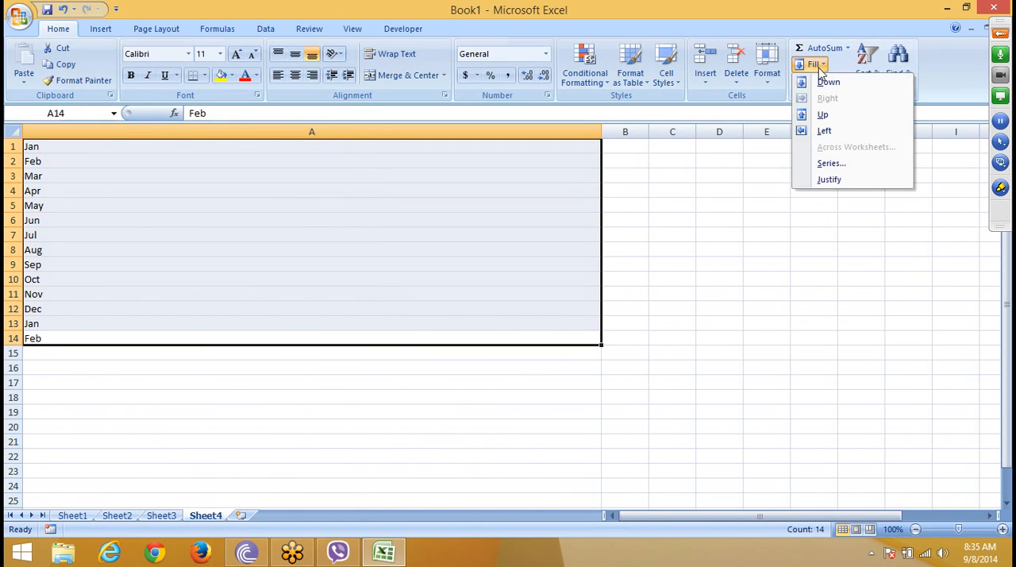
pyautogui.click(830, 179)
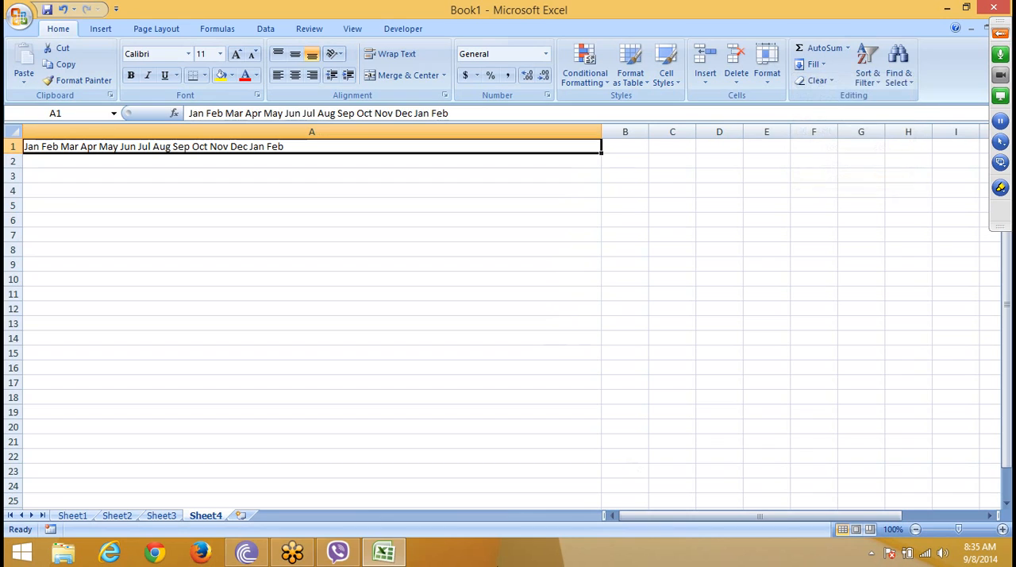
pyautogui.hotkey('ctrl', 'z')
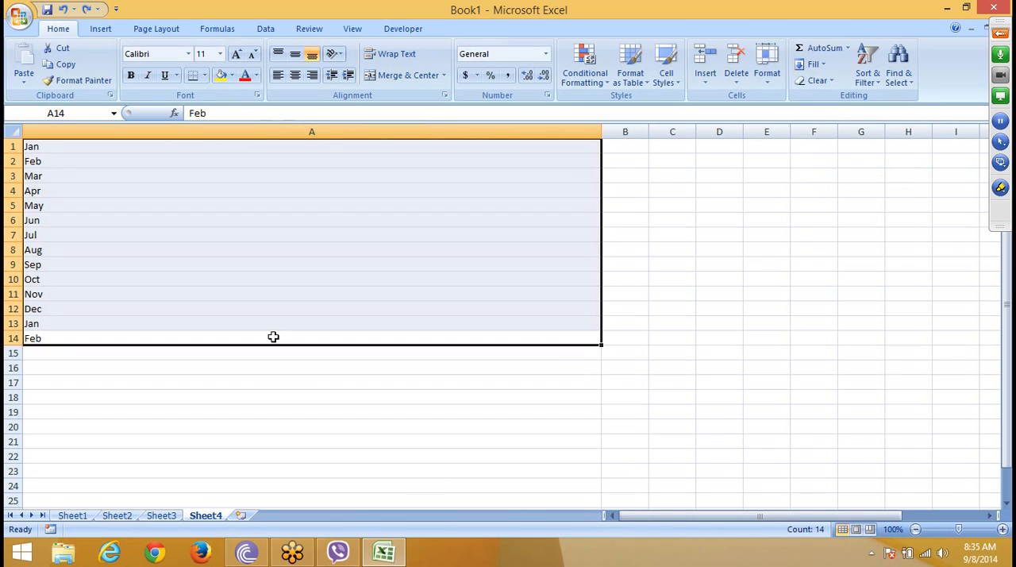
pyautogui.click(324, 174)
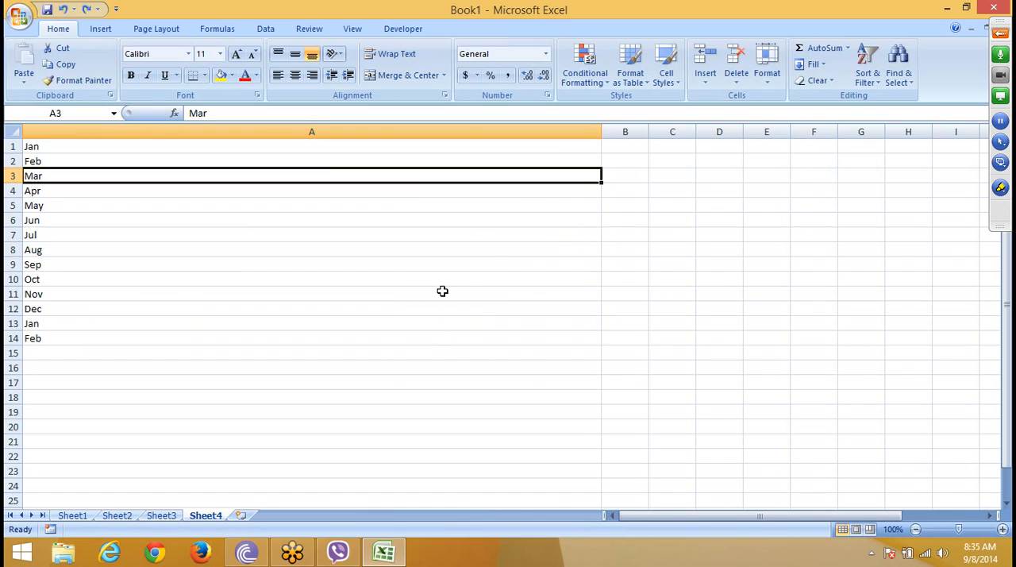
# Step: Narrow column A to less than half its width and combine the months in A1:A14 with Fill Justify
pyautogui.moveTo(600, 131); pyautogui.dragTo(265, 170)
pyautogui.moveTo(104, 342); pyautogui.dragTo(98, 154)
pyautogui.click(813, 64)
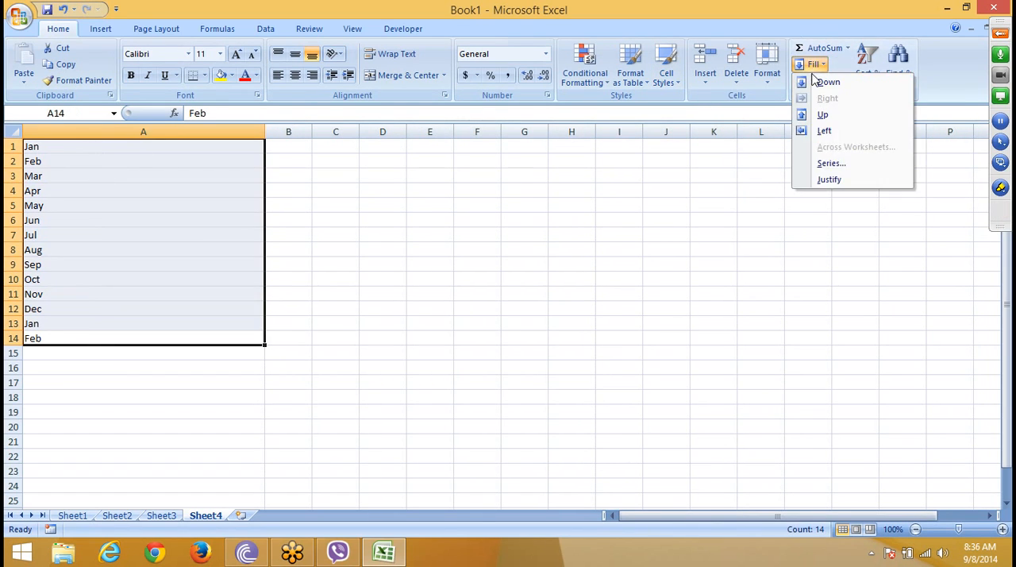
pyautogui.click(847, 181)
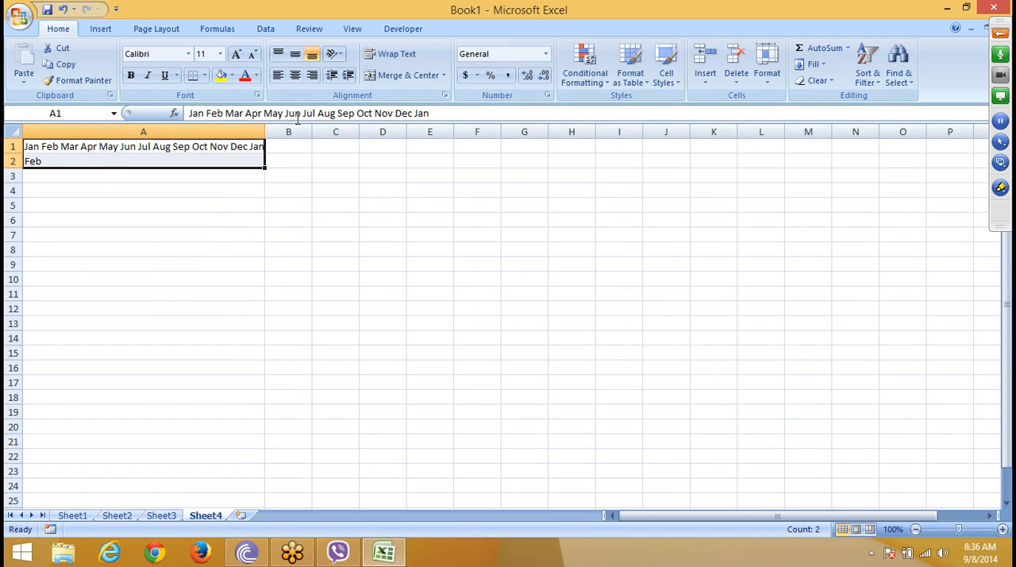
# Step: Widen column A beyond the text and justify A1:A2 so all the months join in cell A1
pyautogui.moveTo(265, 146); pyautogui.dragTo(421, 139)
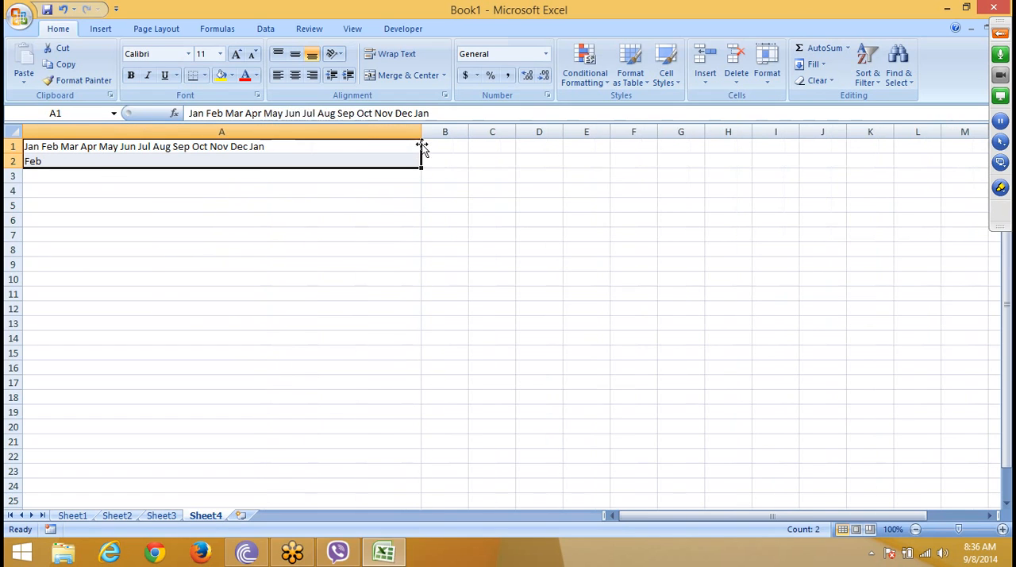
pyautogui.click(811, 64)
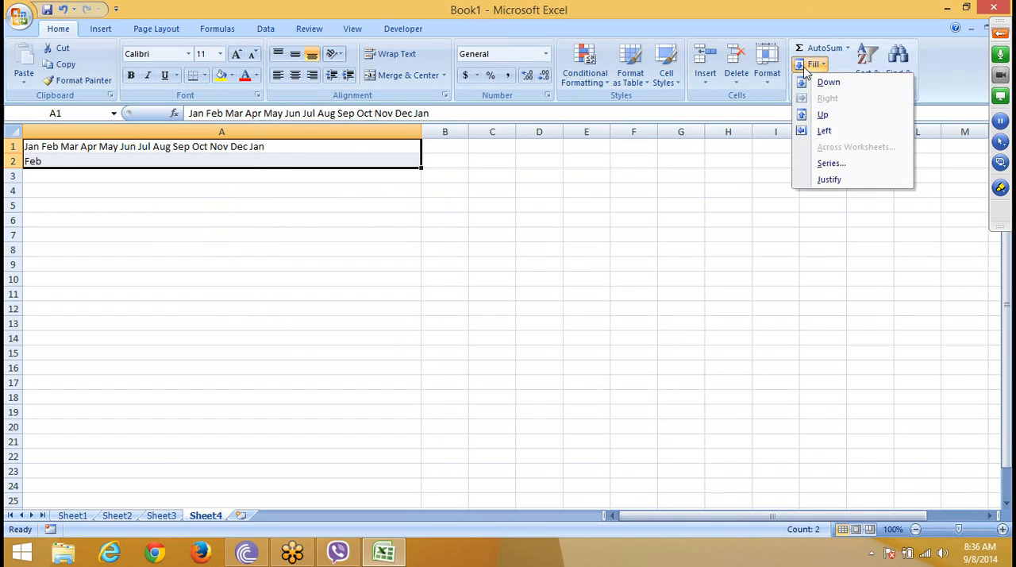
pyautogui.click(830, 180)
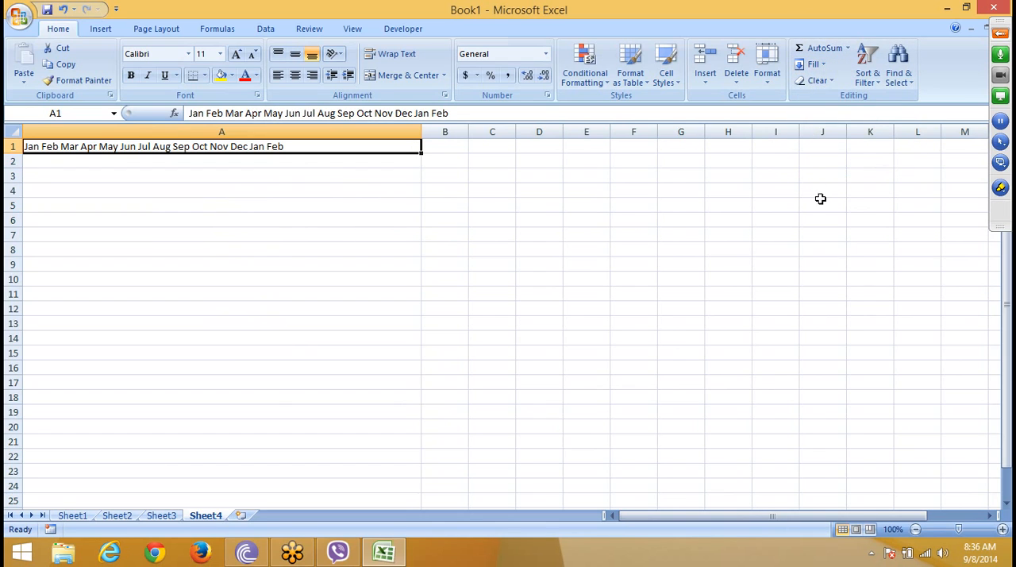
pyautogui.click(480, 238)
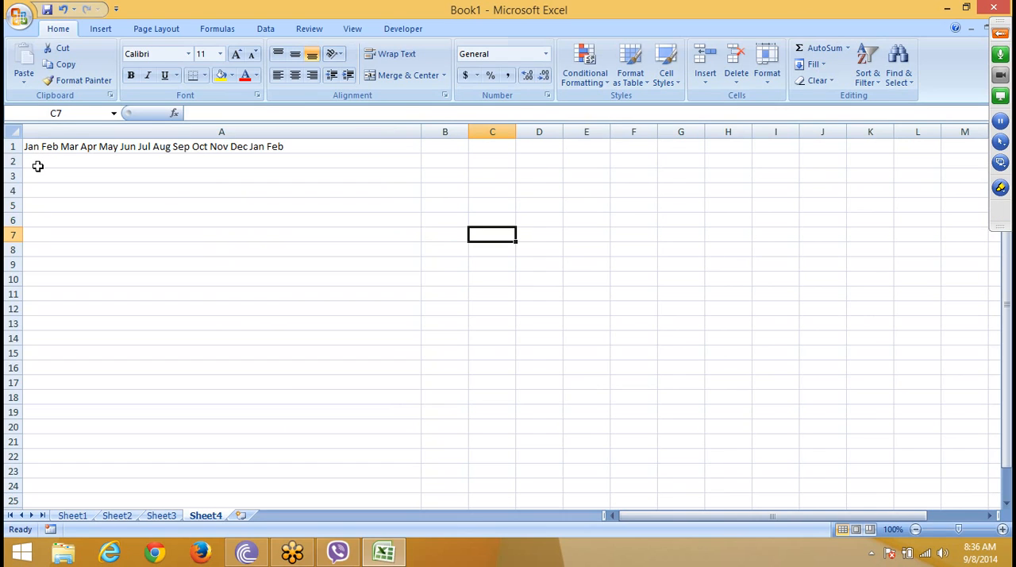
# Step: Replace all spaces in A1:A2 with commas and close Find and Replace
pyautogui.moveTo(56, 147); pyautogui.dragTo(56, 162)
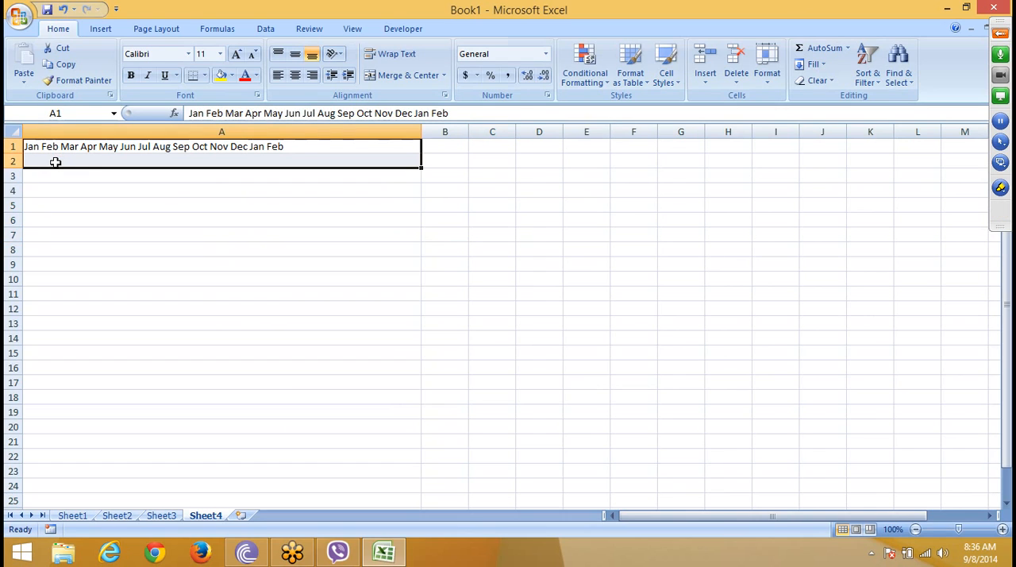
pyautogui.hotkey('ctrl', 'h')
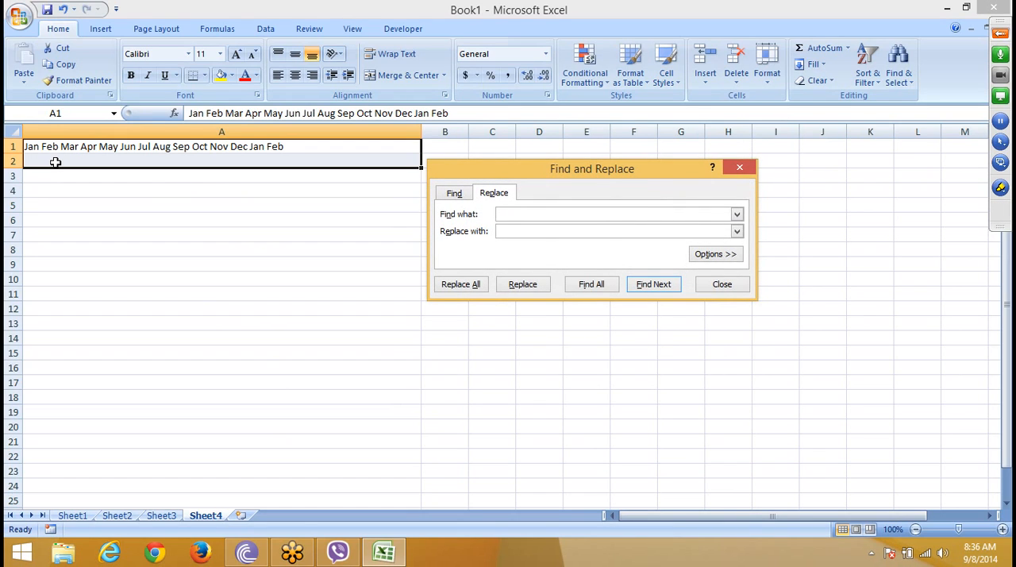
pyautogui.press('Tab')
pyautogui.write(',')
pyautogui.click(459, 286)
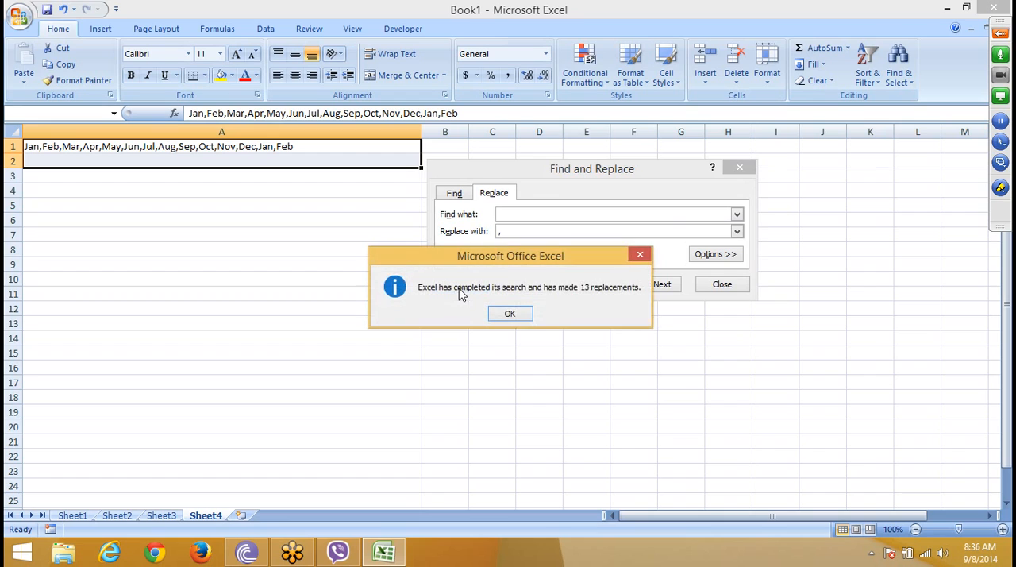
pyautogui.click(527, 316)
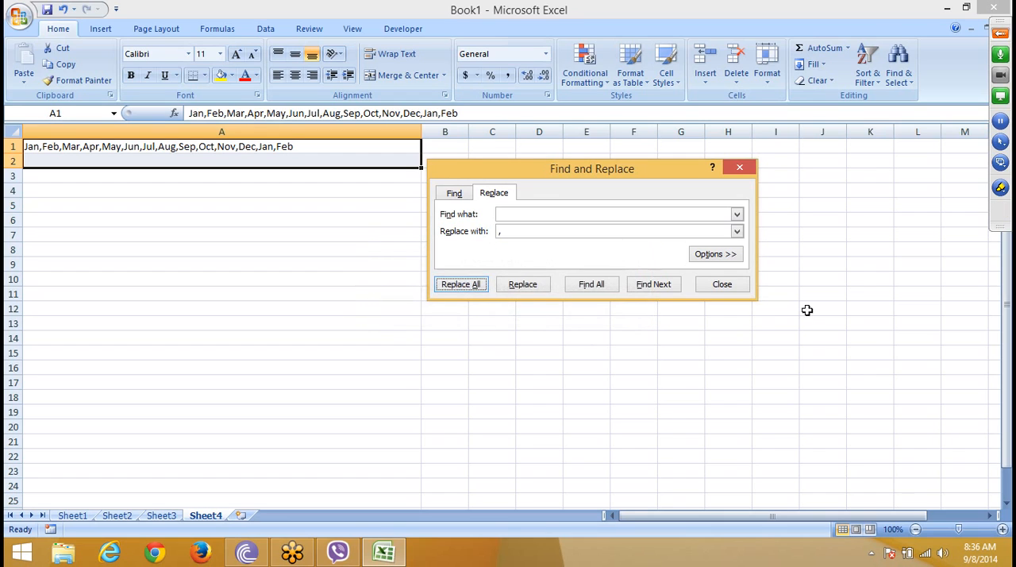
pyautogui.click(722, 287)
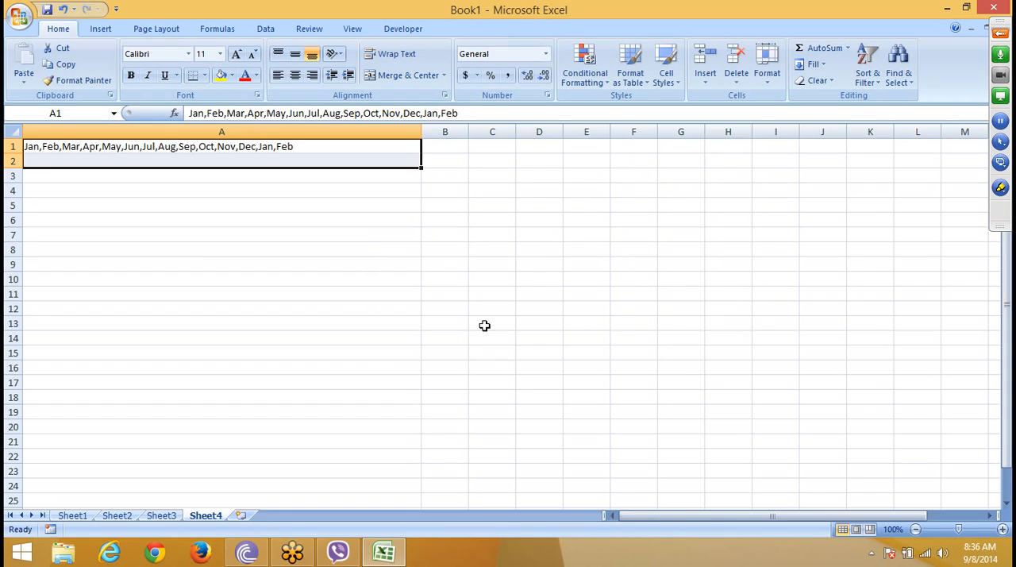
pyautogui.click(432, 270)
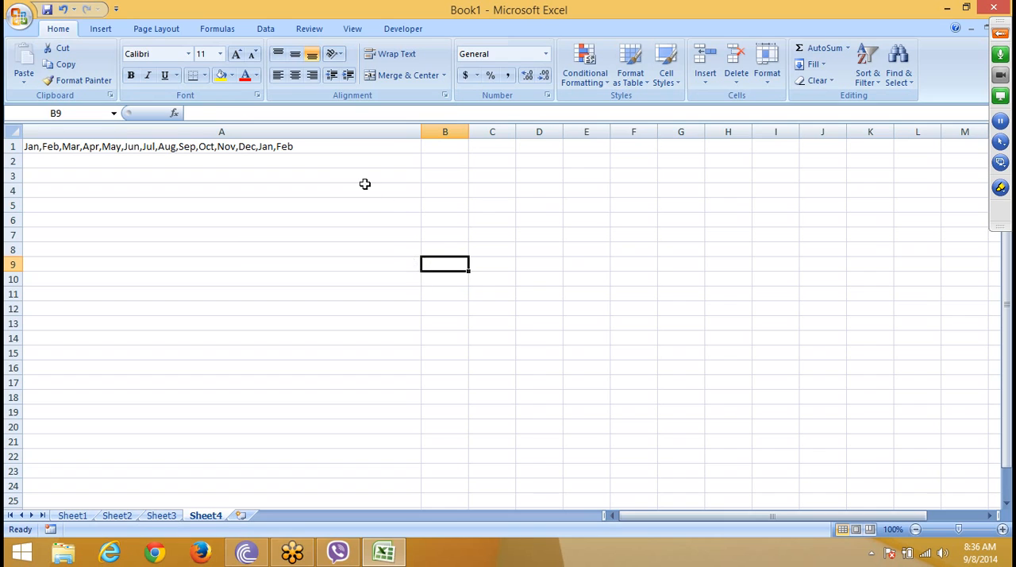
# Step: Narrow column A to just fit the comma-separated month text in A1
pyautogui.click(329, 145)
pyautogui.click(435, 131)
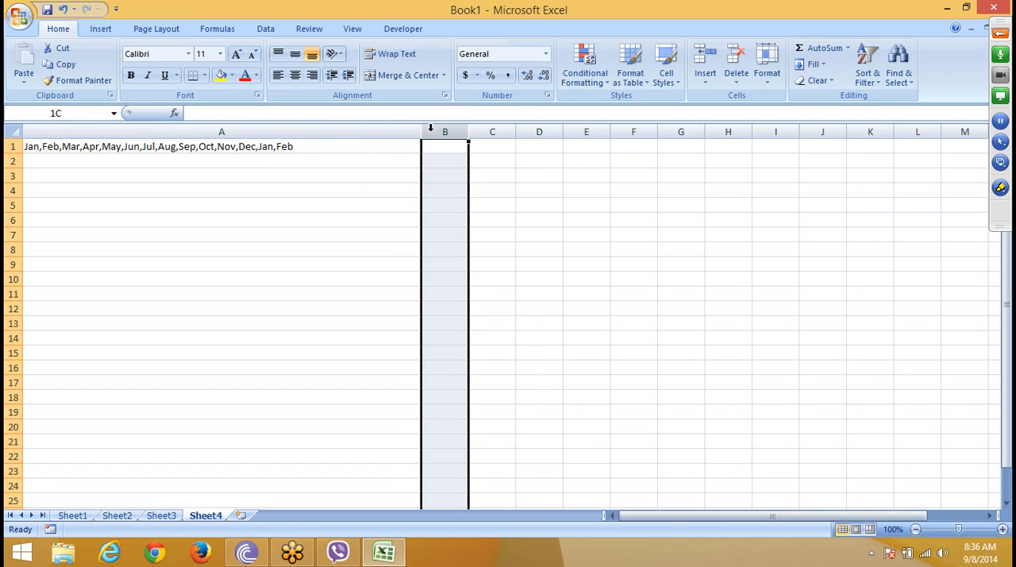
pyautogui.moveTo(421, 131); pyautogui.dragTo(300, 146)
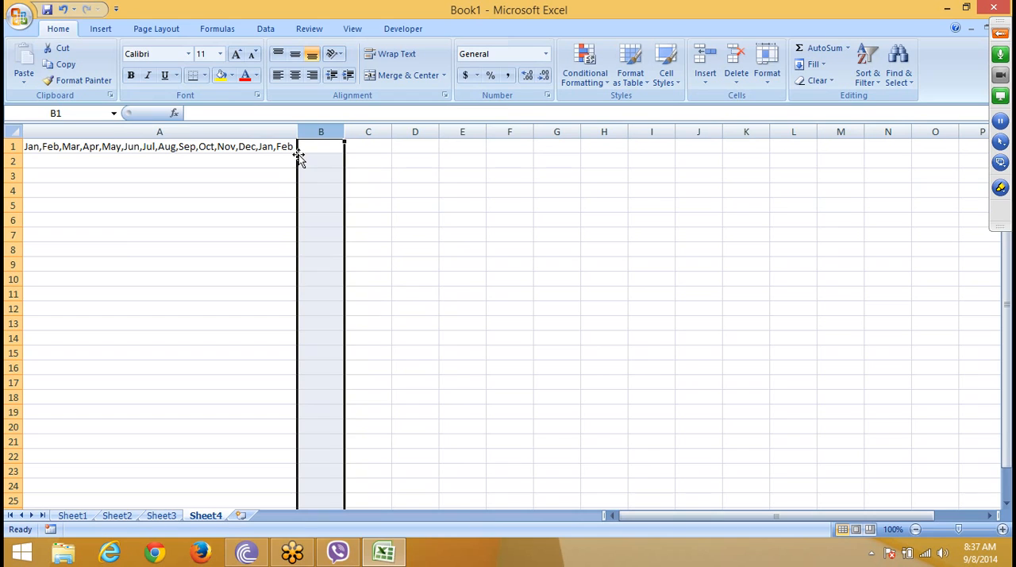
pyautogui.click(195, 158)
pyautogui.click(199, 146)
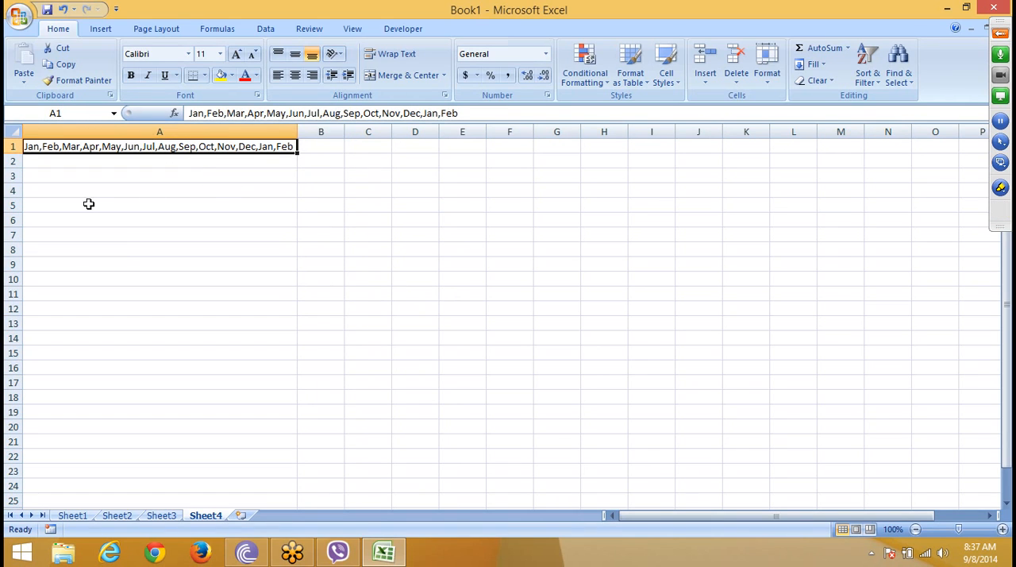
pyautogui.moveTo(79, 205); pyautogui.dragTo(65, 393)
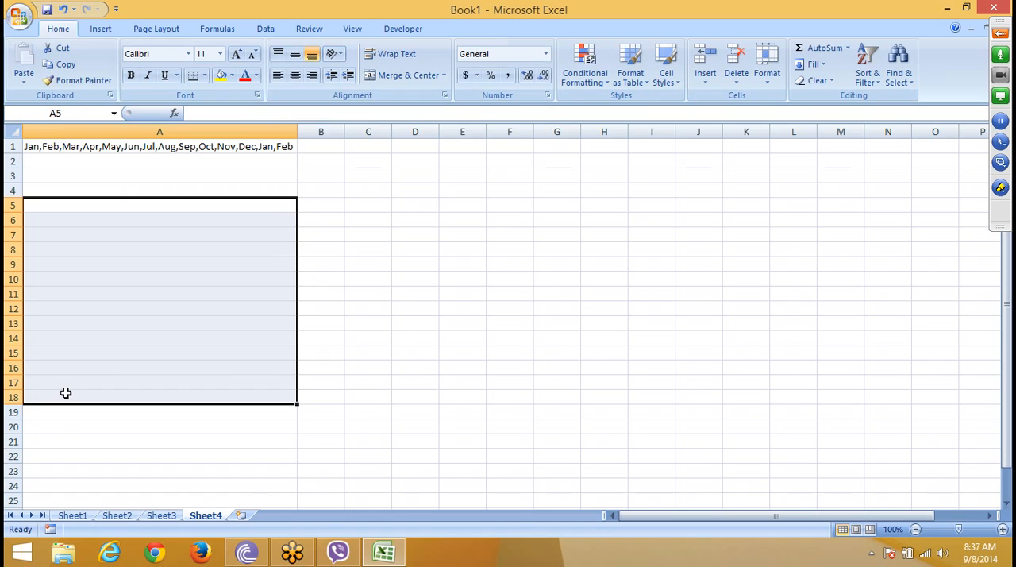
pyautogui.click(150, 325)
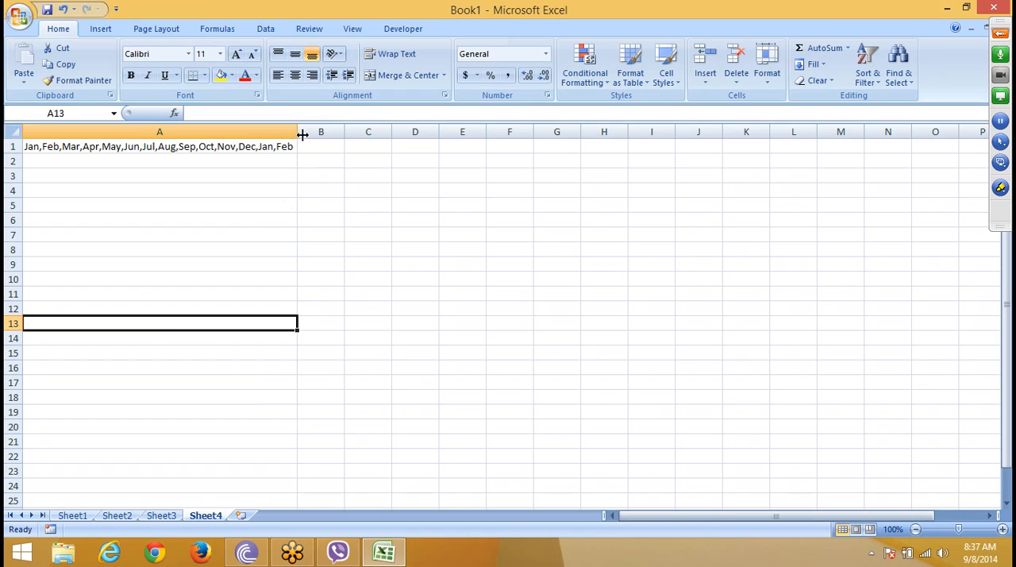
# Step: Widen column A slightly and replace all commas in A1:A3 with spaces
pyautogui.moveTo(303, 135); pyautogui.dragTo(286, 173)
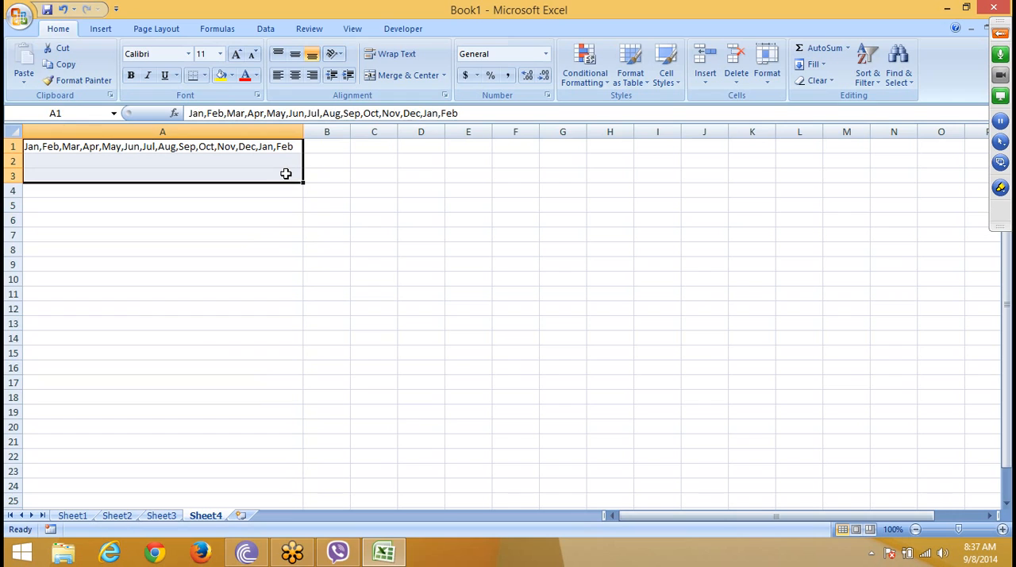
pyautogui.hotkey('ctrl', 'h')
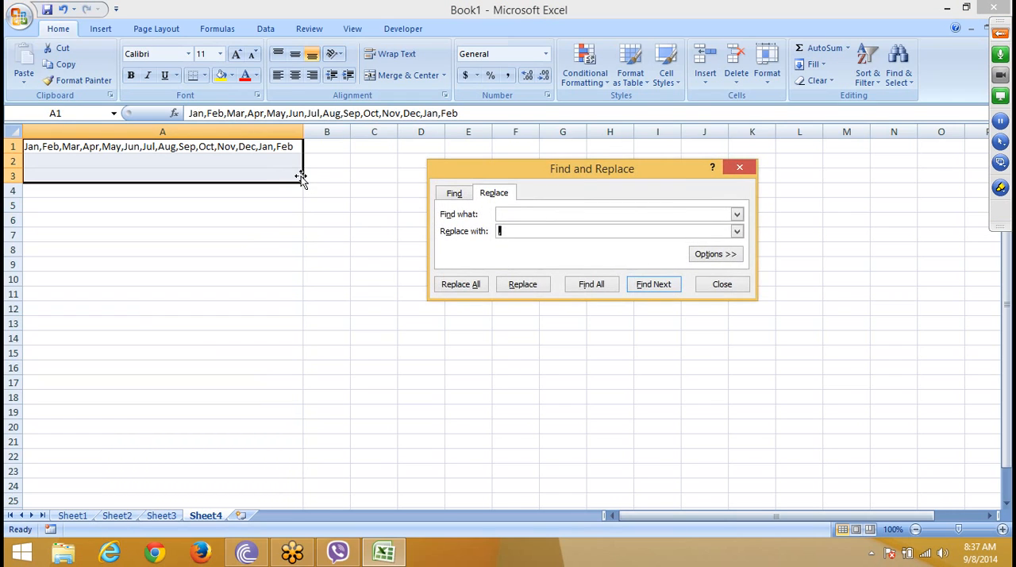
pyautogui.click(508, 214)
pyautogui.write(',')
pyautogui.click(475, 285)
pyautogui.click(504, 312)
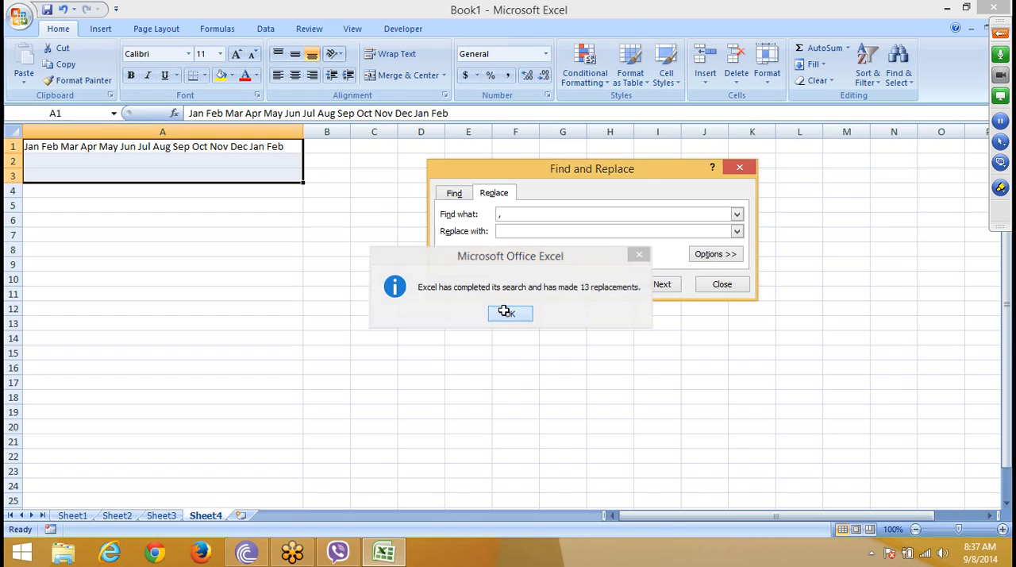
pyautogui.click(723, 285)
pyautogui.click(320, 262)
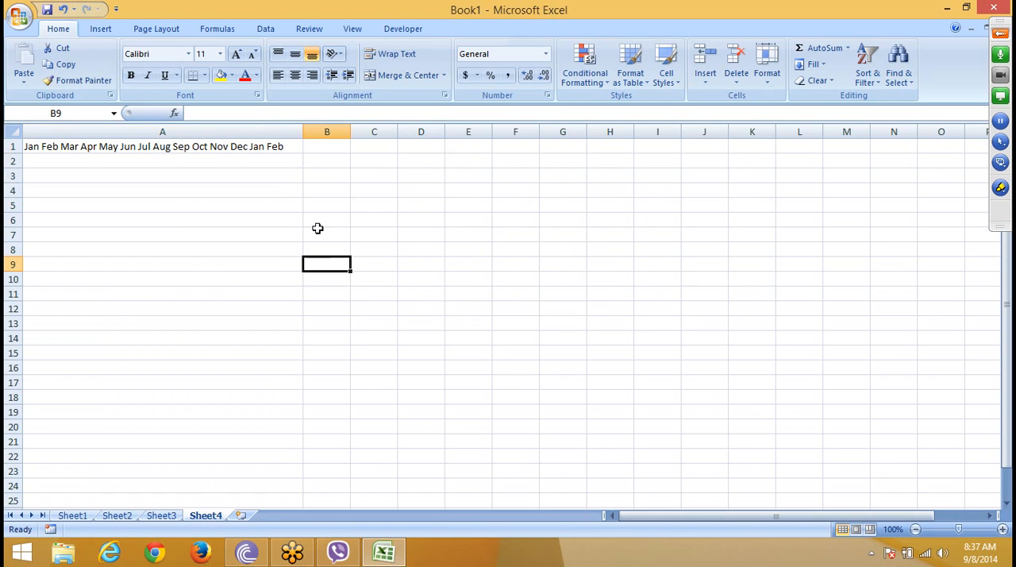
# Step: Narrow column A to one month name's width and split the A1 text down the column with Fill Justify, allowing it to extend below A1:A3
pyautogui.moveTo(298, 131); pyautogui.dragTo(40, 173)
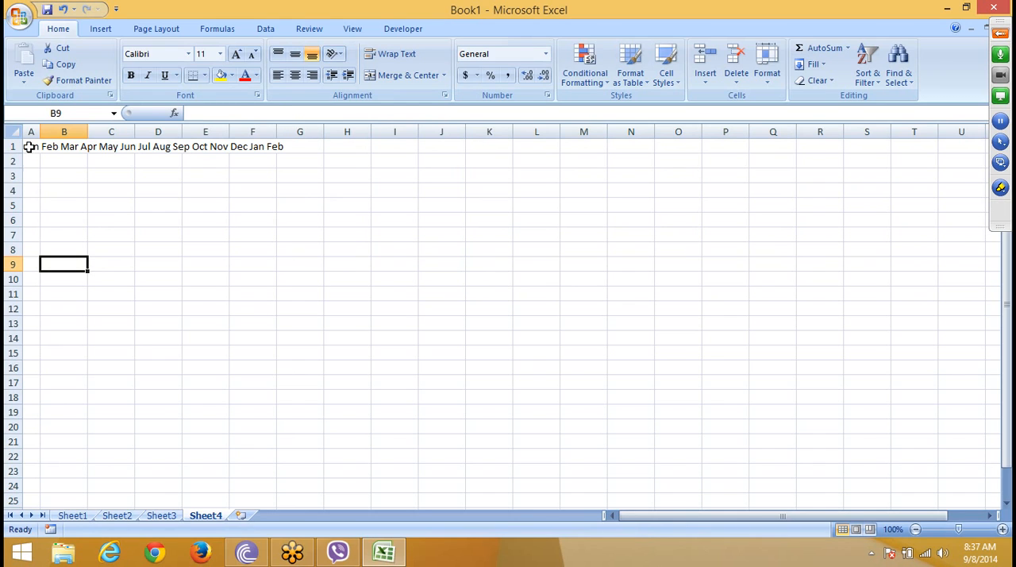
pyautogui.moveTo(29, 146); pyautogui.dragTo(30, 177)
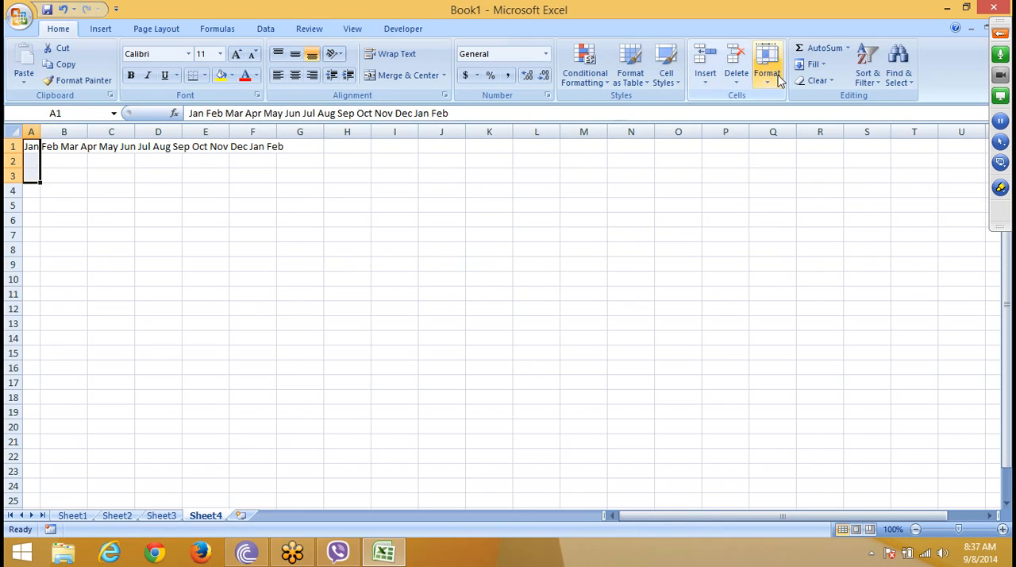
pyautogui.click(814, 65)
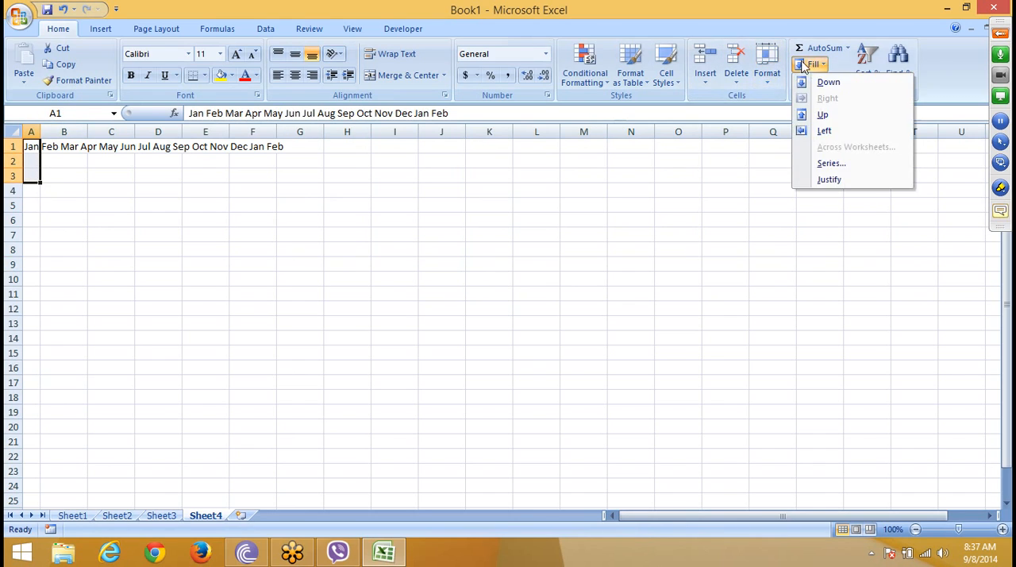
pyautogui.click(829, 179)
pyautogui.click(479, 314)
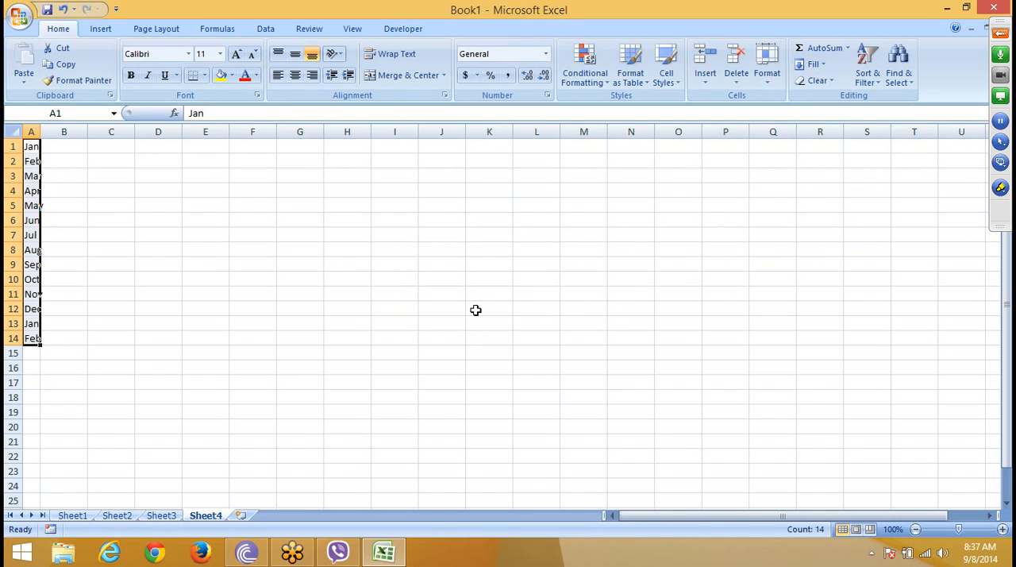
# Step: Widen column A slightly so each month name fits inside its cell
pyautogui.click(86, 264)
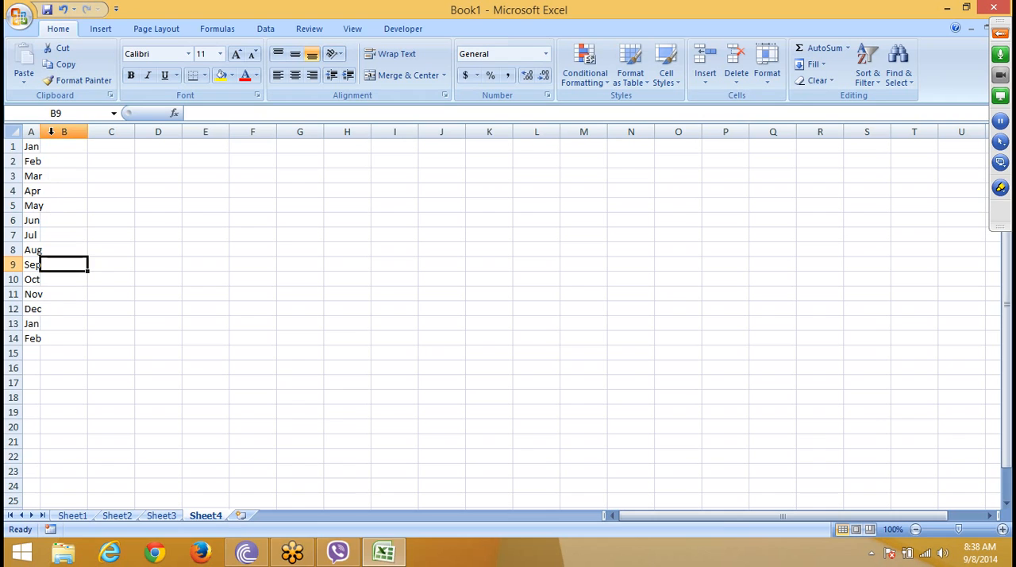
pyautogui.moveTo(40, 132); pyautogui.dragTo(53, 137)
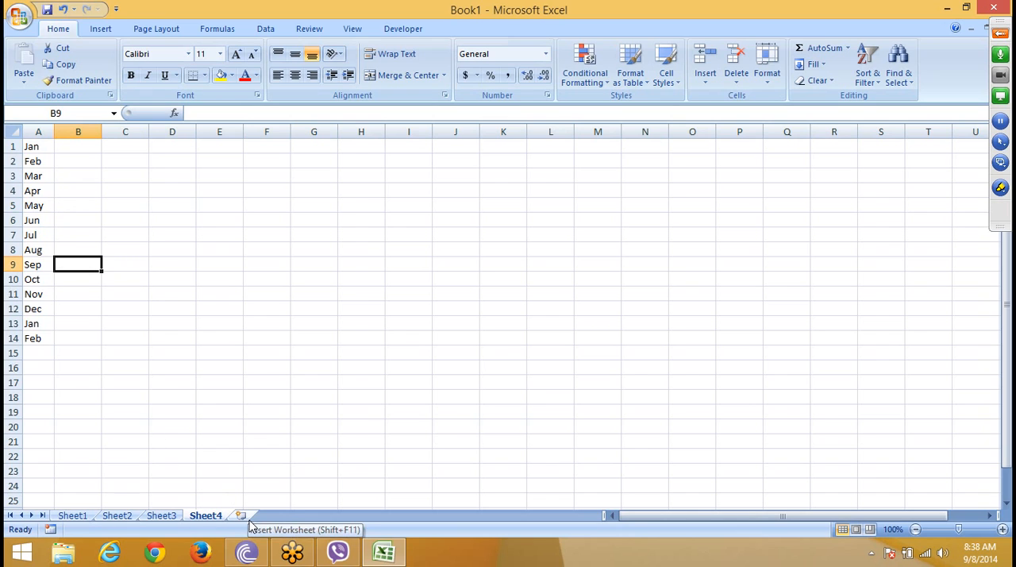
pyautogui.click(814, 64)
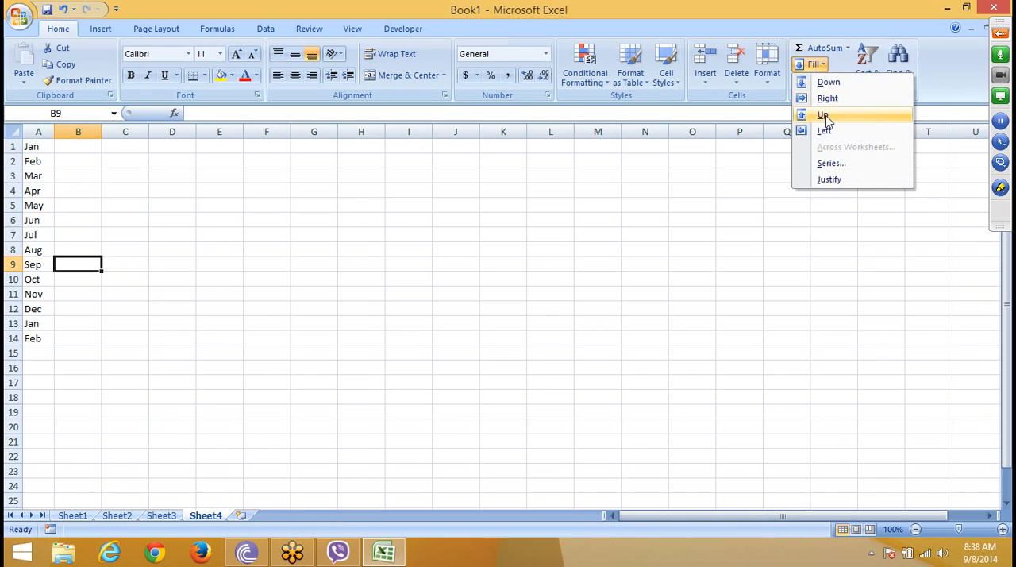
pyautogui.click(502, 405)
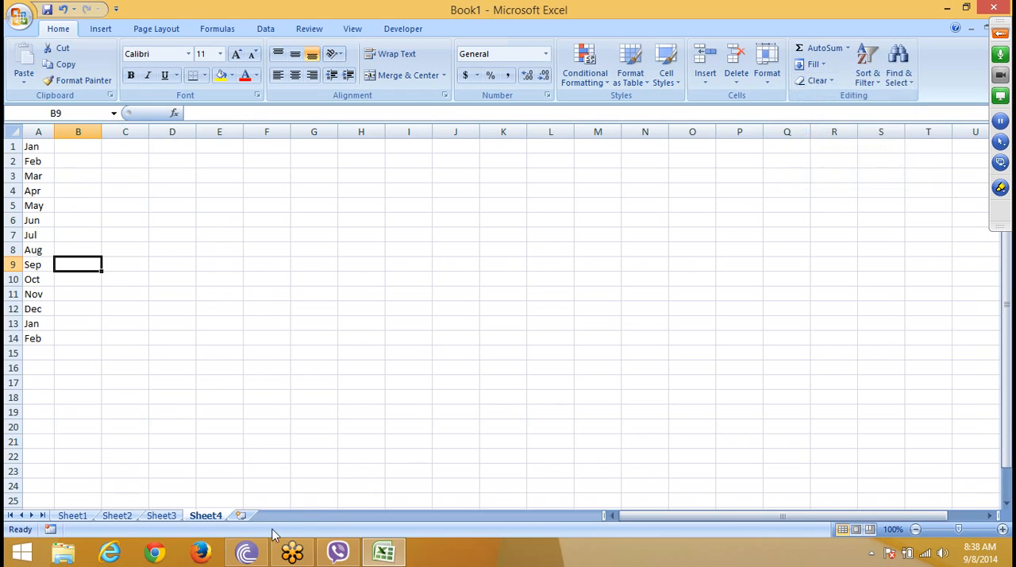
# Step: Add a new worksheet after Sheet4 and enter 12 in its cell A1
pyautogui.click(241, 516)
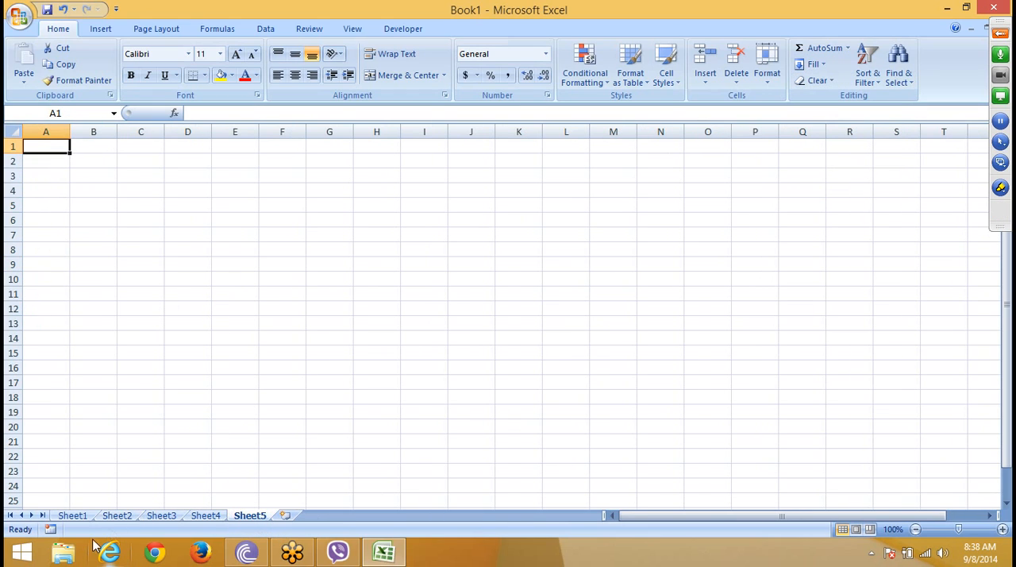
pyautogui.write('12')
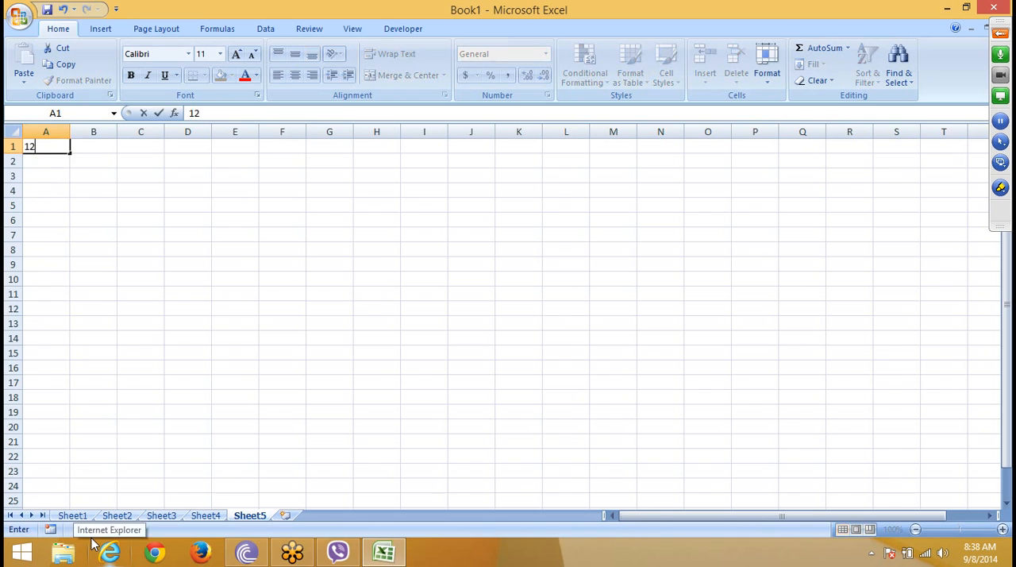
pyautogui.click(89, 397)
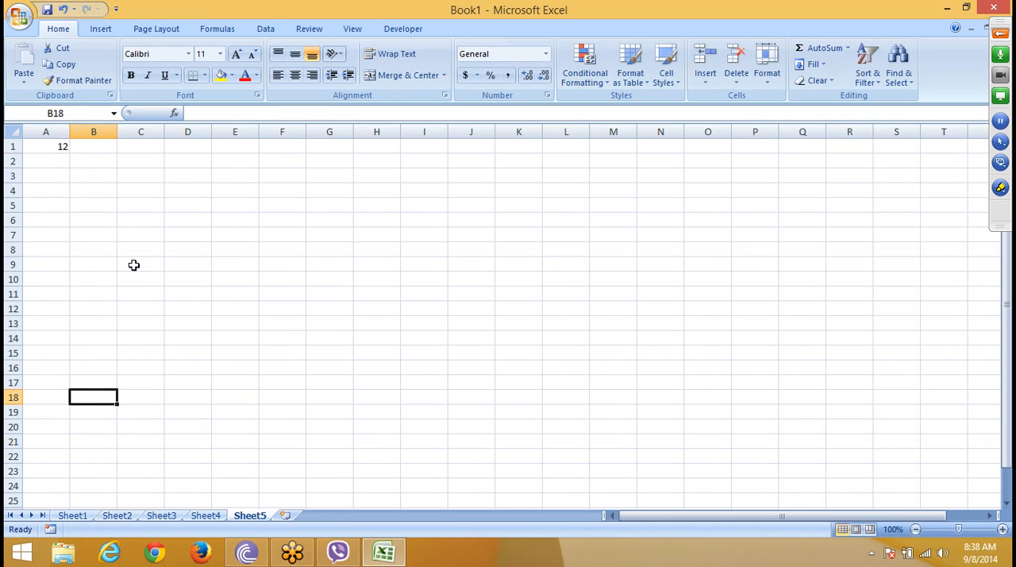
# Step: Group Sheet1 through Sheet5 and fill Sheet5's cell A1 across the worksheets with the All option
pyautogui.click(44, 141)
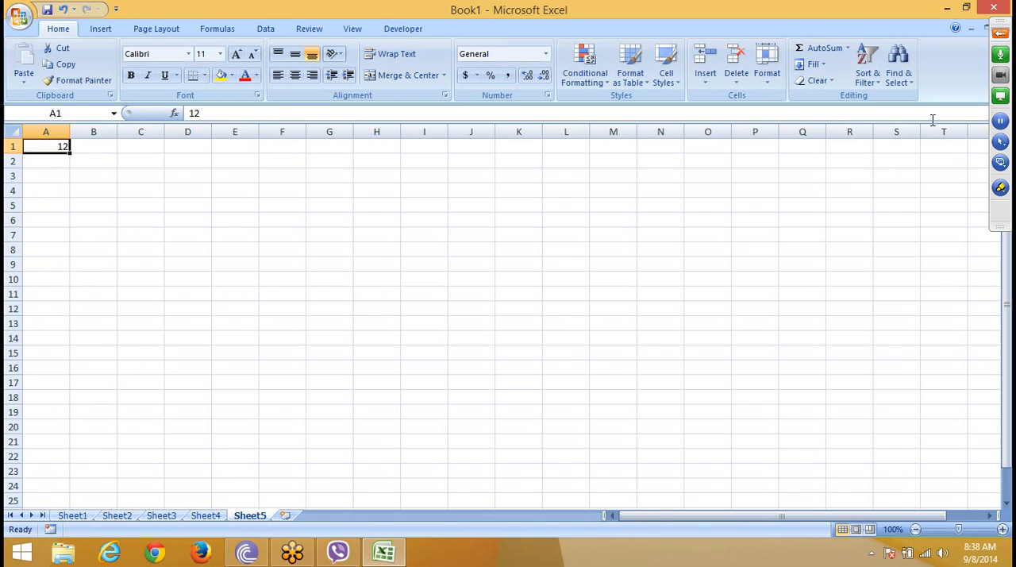
pyautogui.click(812, 65)
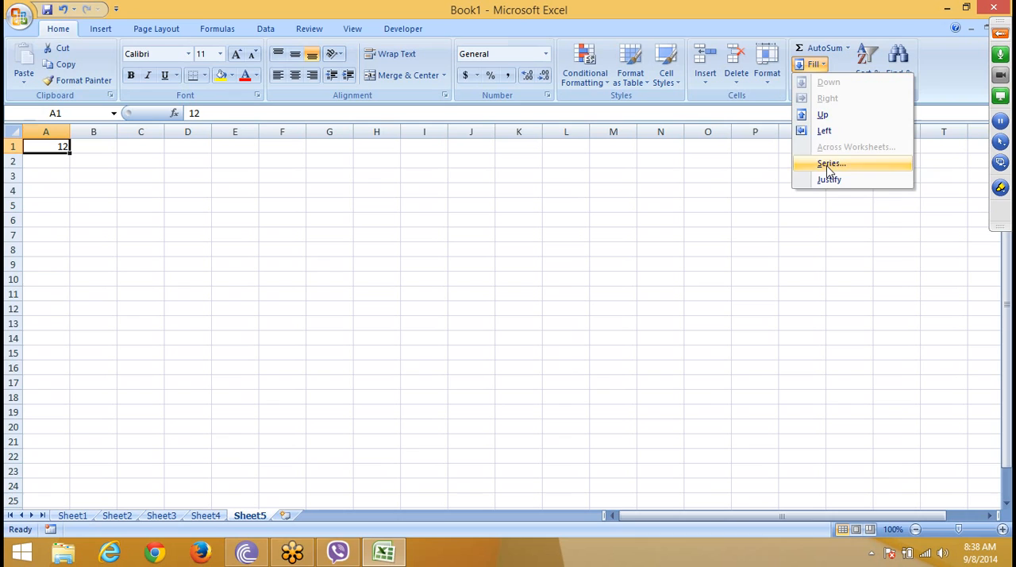
pyautogui.click(709, 252)
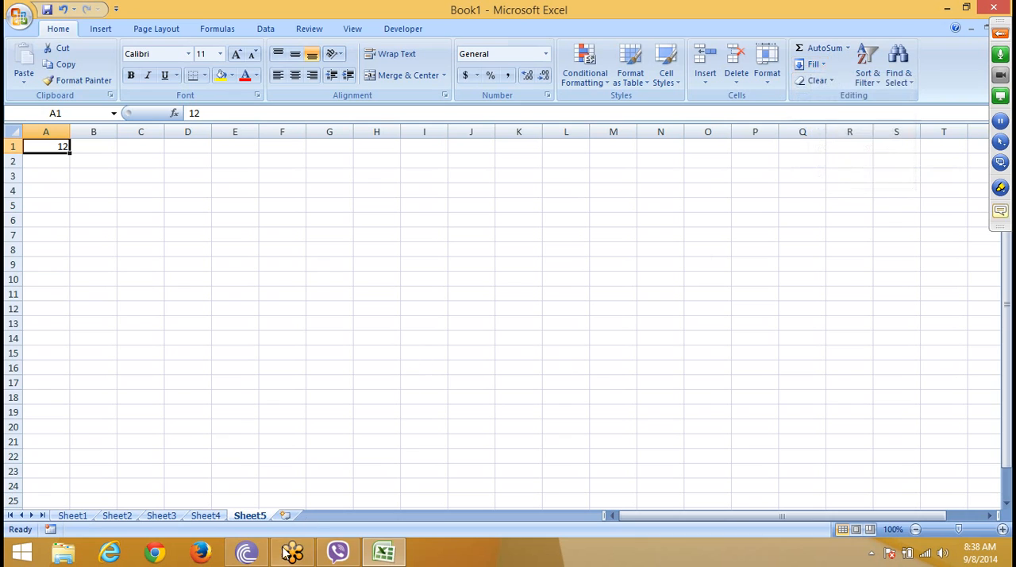
pyautogui.keyDown('ctrl'); pyautogui.click(208, 517); pyautogui.keyUp('ctrl')
pyautogui.keyDown('ctrl'); pyautogui.click(127, 517); pyautogui.keyUp('ctrl')
pyautogui.keyDown('ctrl'); pyautogui.click(84, 519); pyautogui.keyUp('ctrl')
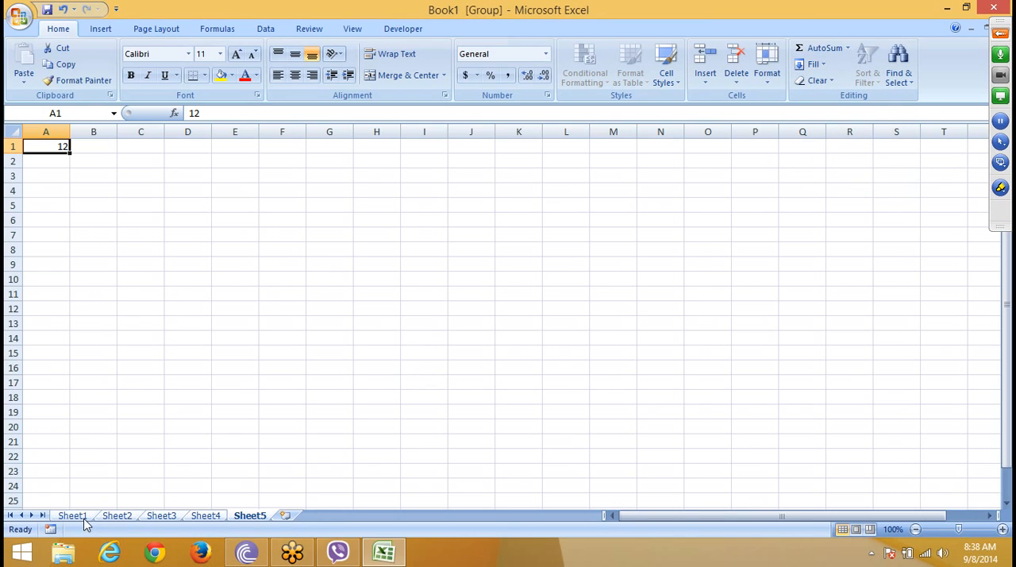
pyautogui.click(813, 64)
pyautogui.click(849, 149)
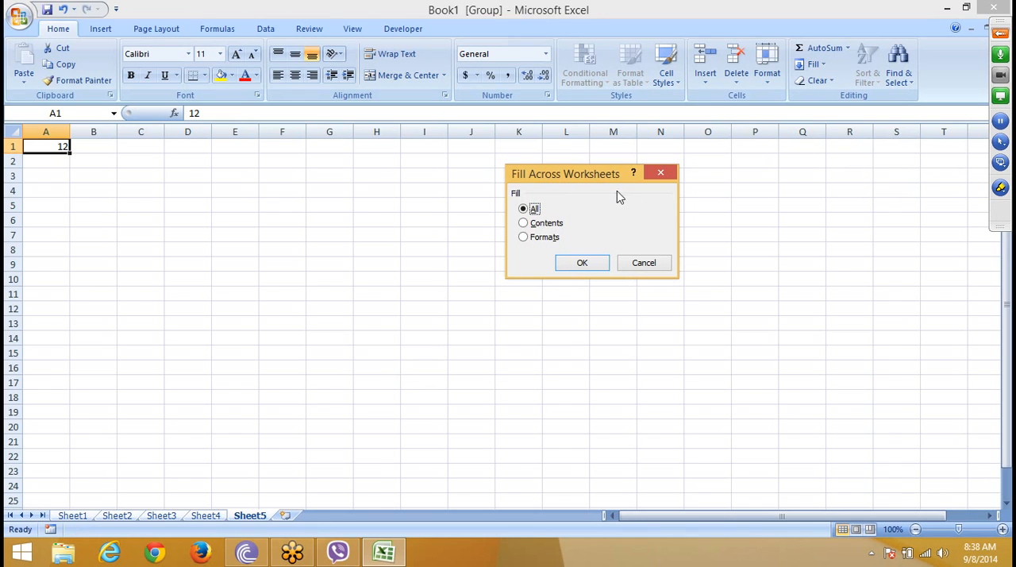
pyautogui.click(598, 268)
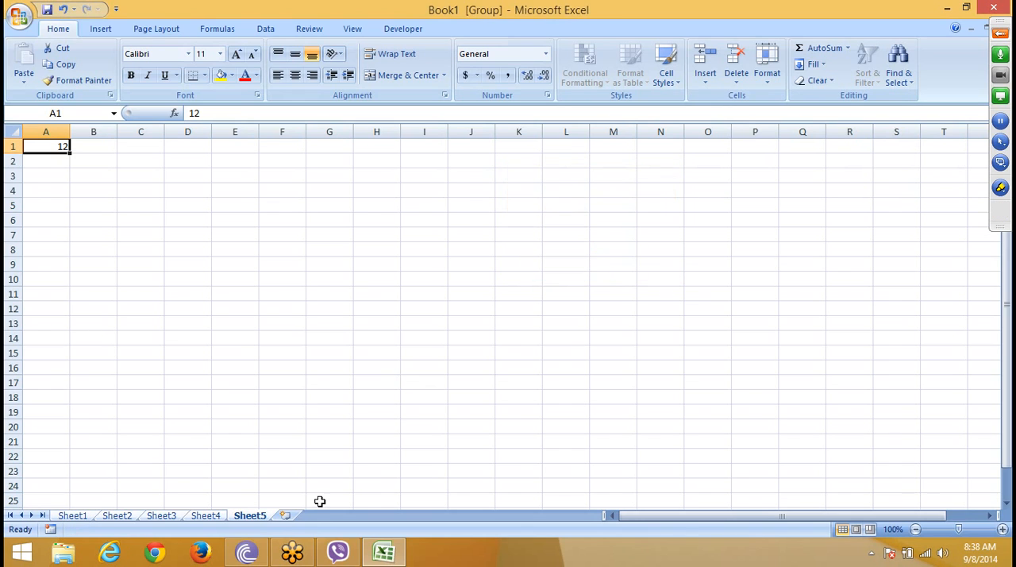
# Step: Check cell A1 on Sheet4, Sheet3, Sheet2 and Sheet1 for the filled value
pyautogui.click(213, 519)
pyautogui.click(168, 522)
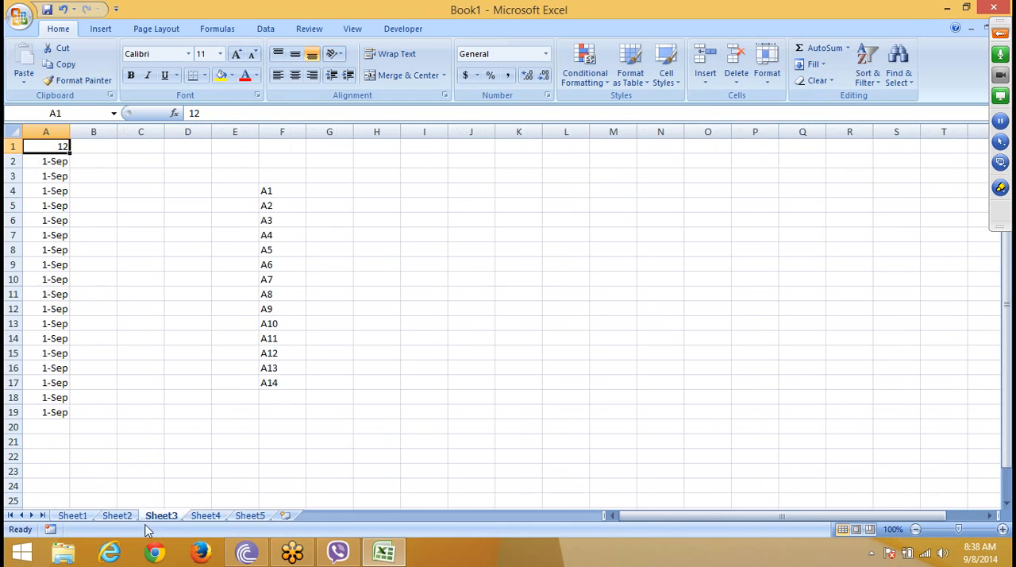
pyautogui.click(123, 522)
pyautogui.click(76, 514)
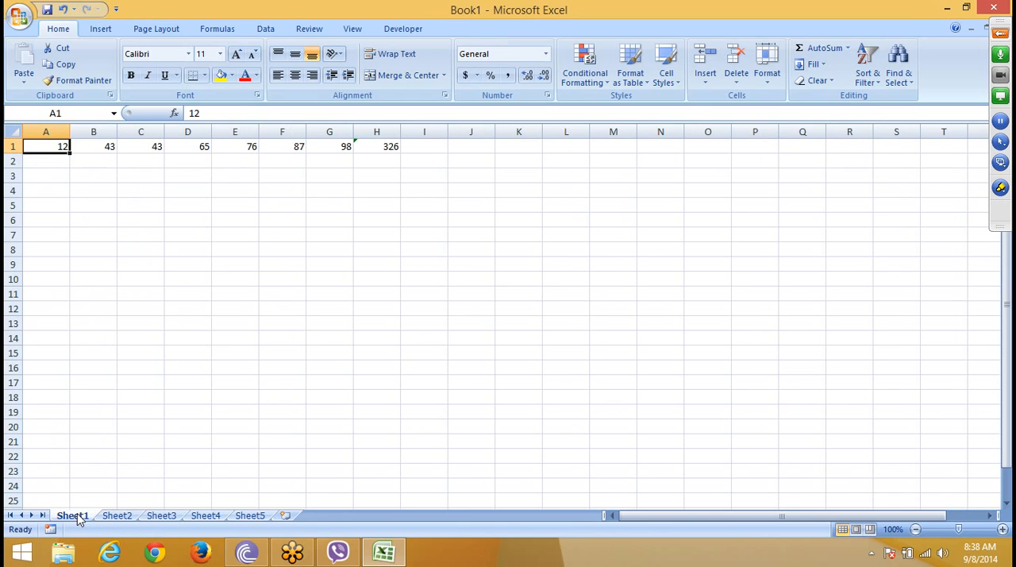
# Step: On Sheet5, give cell A1 a yellow fill with all borders and change its value to 500
pyautogui.click(250, 515)
pyautogui.click(218, 308)
pyautogui.click(48, 145)
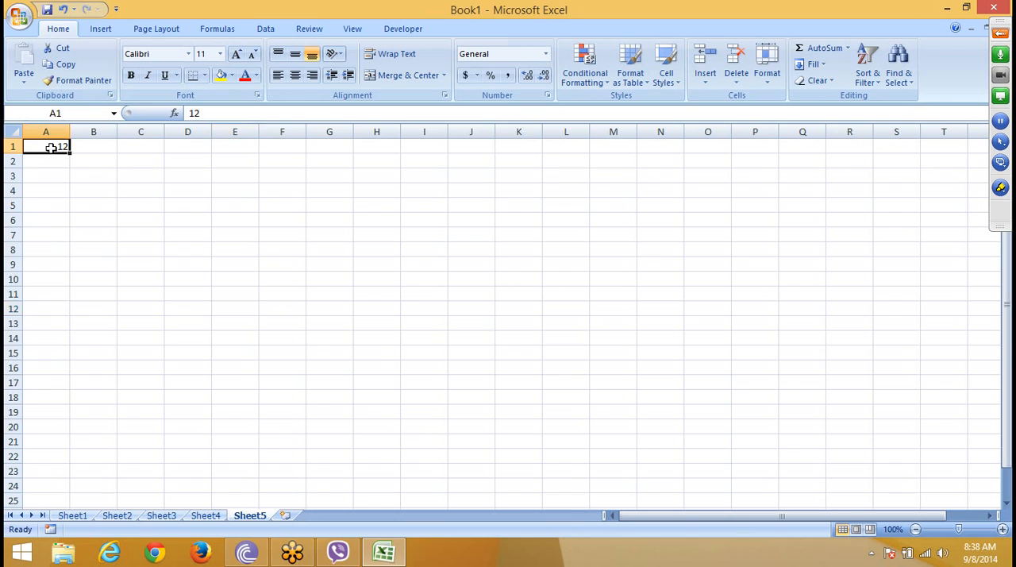
pyautogui.click(221, 75)
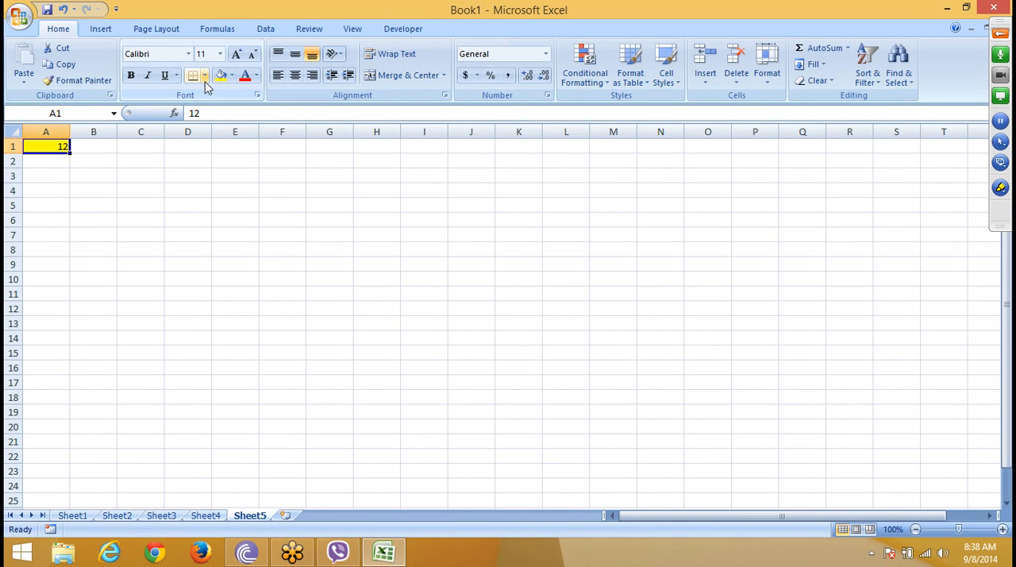
pyautogui.click(204, 75)
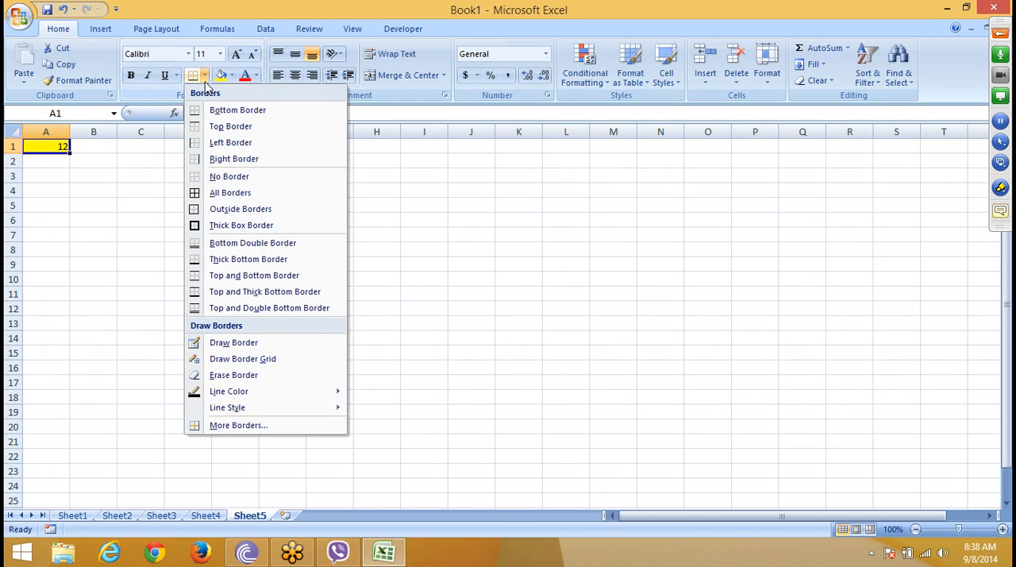
pyautogui.click(216, 193)
pyautogui.write('500')
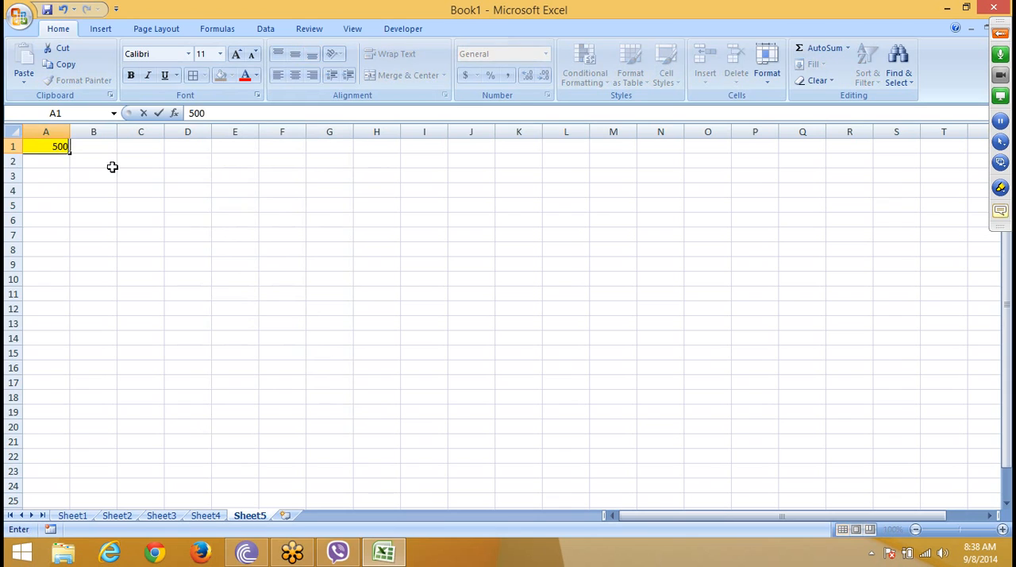
pyautogui.press('Return')
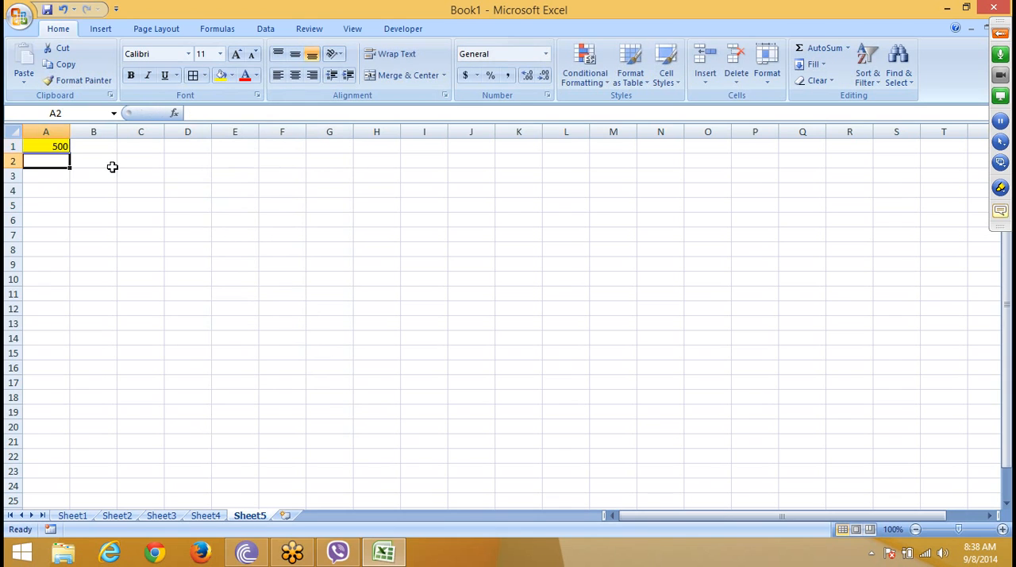
# Step: Group Sheet1 through Sheet5 and fill only the formats of Sheet5's cell A1 across the worksheets
pyautogui.click(48, 146)
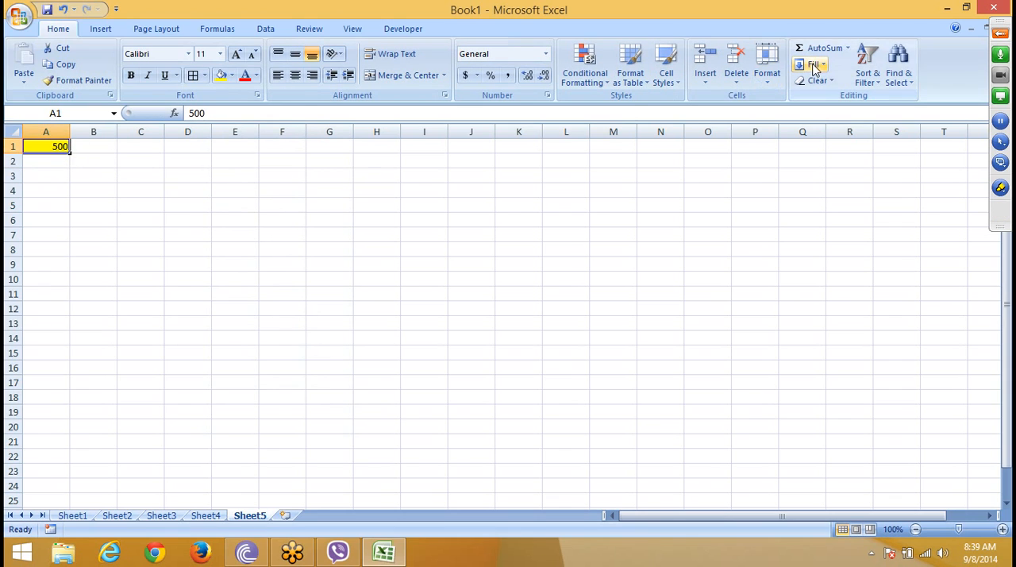
pyautogui.keyDown('ctrl'); pyautogui.click(213, 518); pyautogui.keyUp('ctrl')
pyautogui.keyDown('ctrl'); pyautogui.click(135, 516); pyautogui.keyUp('ctrl')
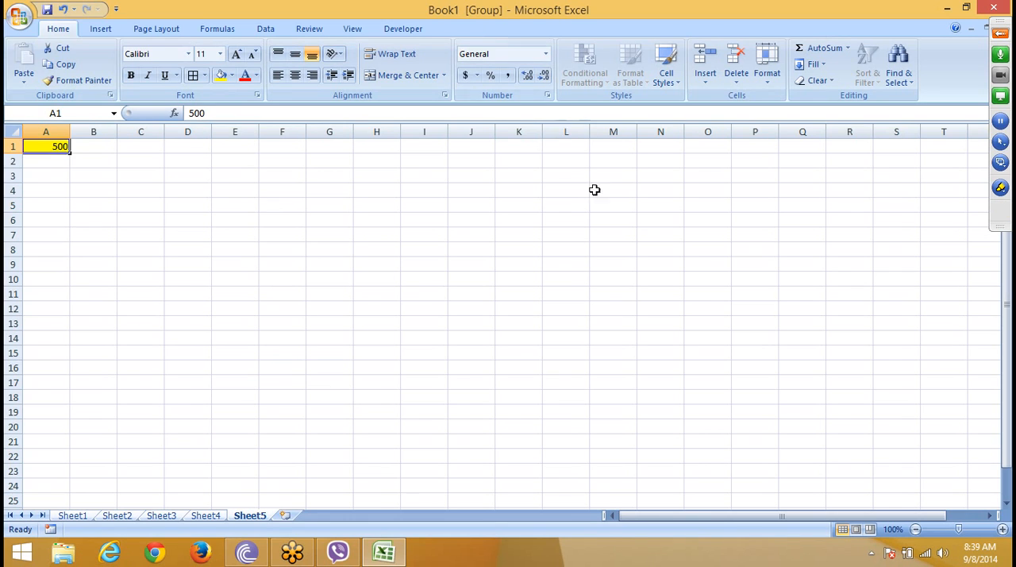
pyautogui.click(824, 65)
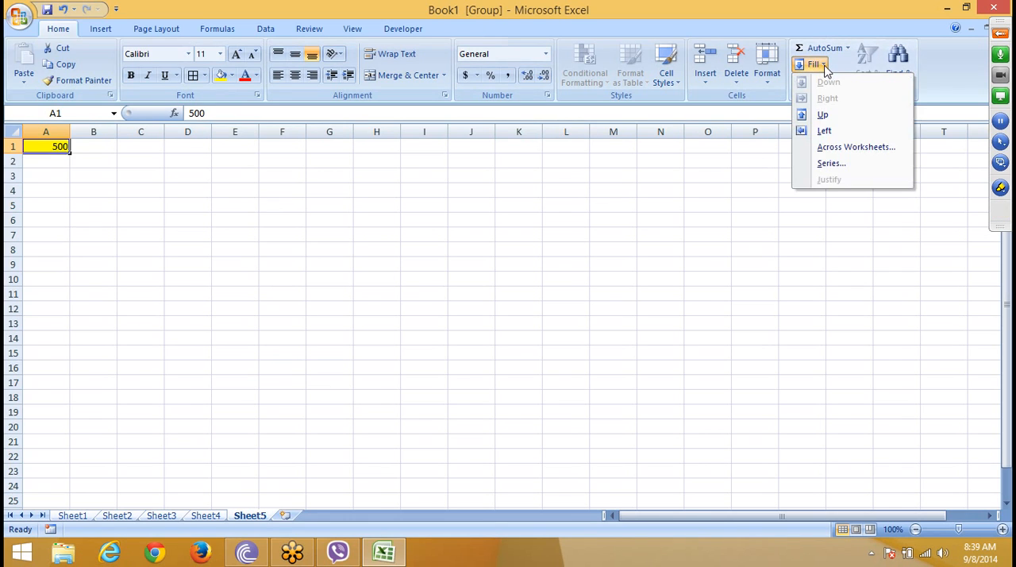
pyautogui.click(831, 149)
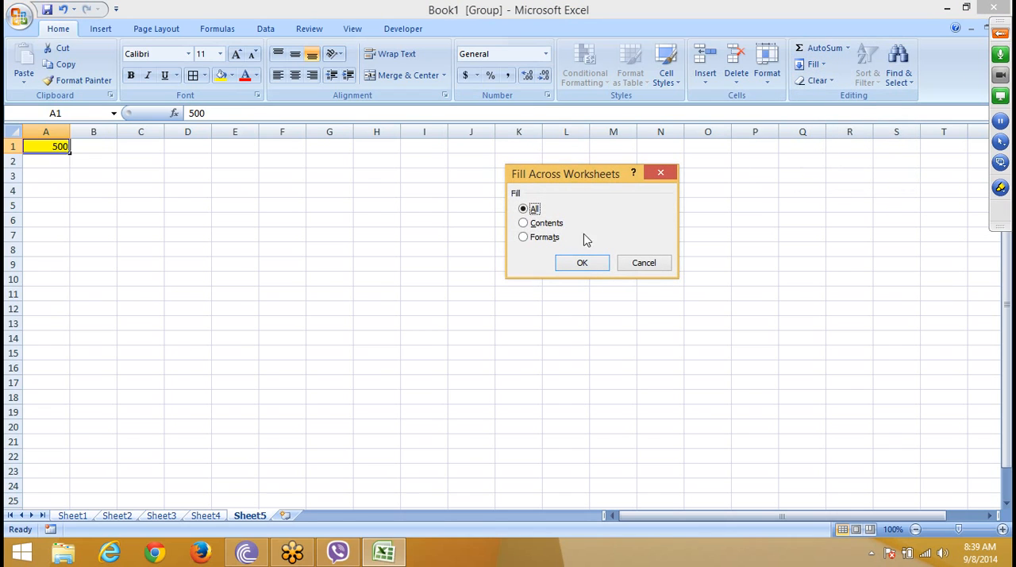
pyautogui.click(548, 238)
pyautogui.click(588, 264)
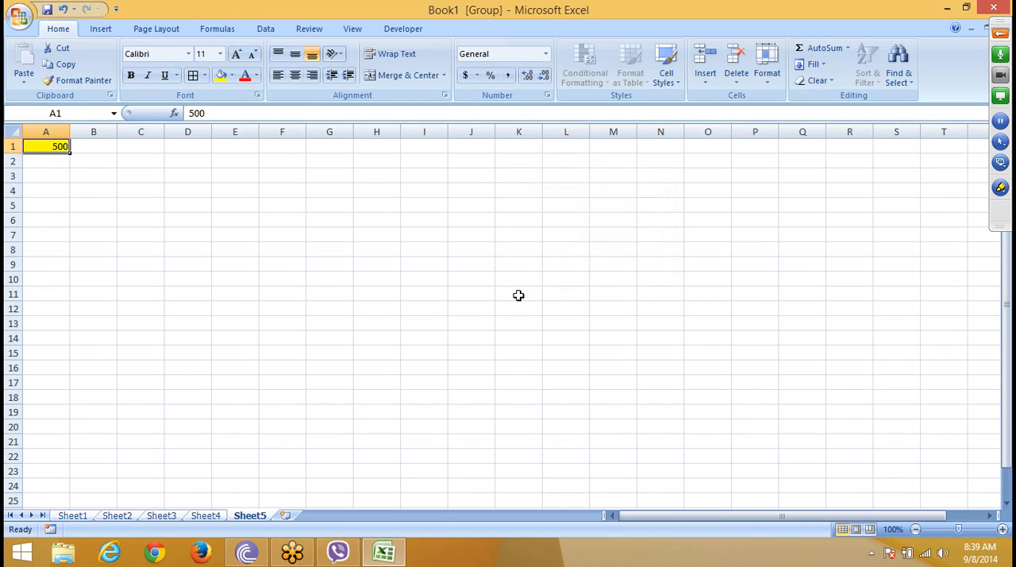
# Step: Examine cell A1's value and formatting on Sheet4, Sheet3, Sheet2 and Sheet1, and return to Sheet5
pyautogui.click(408, 323)
pyautogui.click(204, 515)
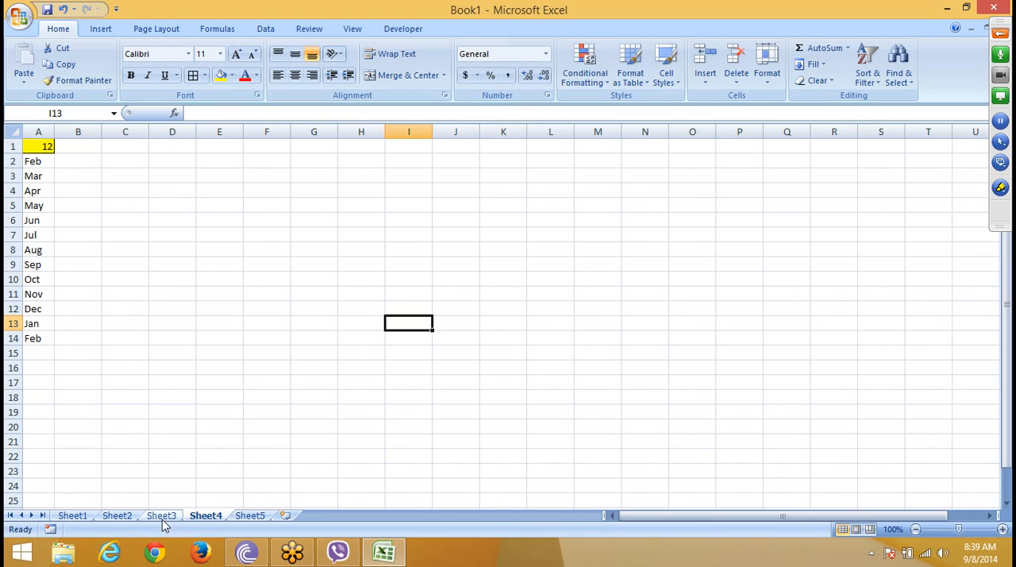
pyautogui.click(161, 517)
pyautogui.click(113, 517)
pyautogui.click(79, 516)
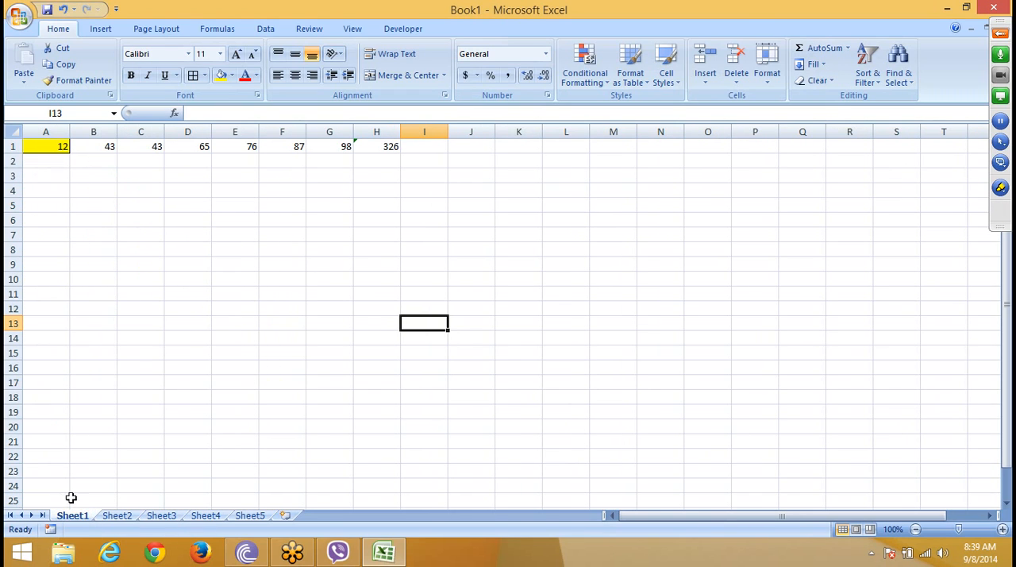
pyautogui.click(257, 517)
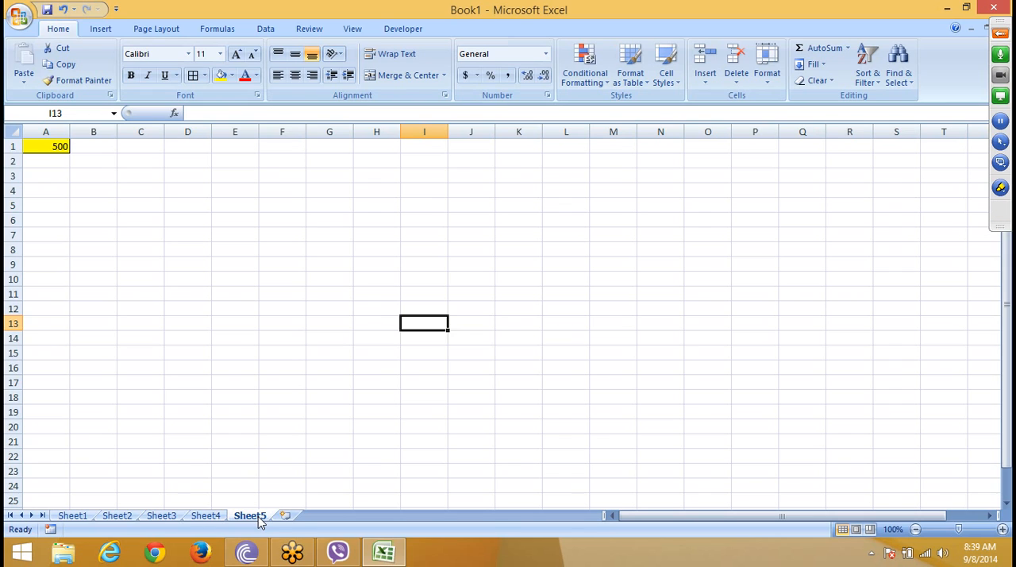
pyautogui.click(817, 63)
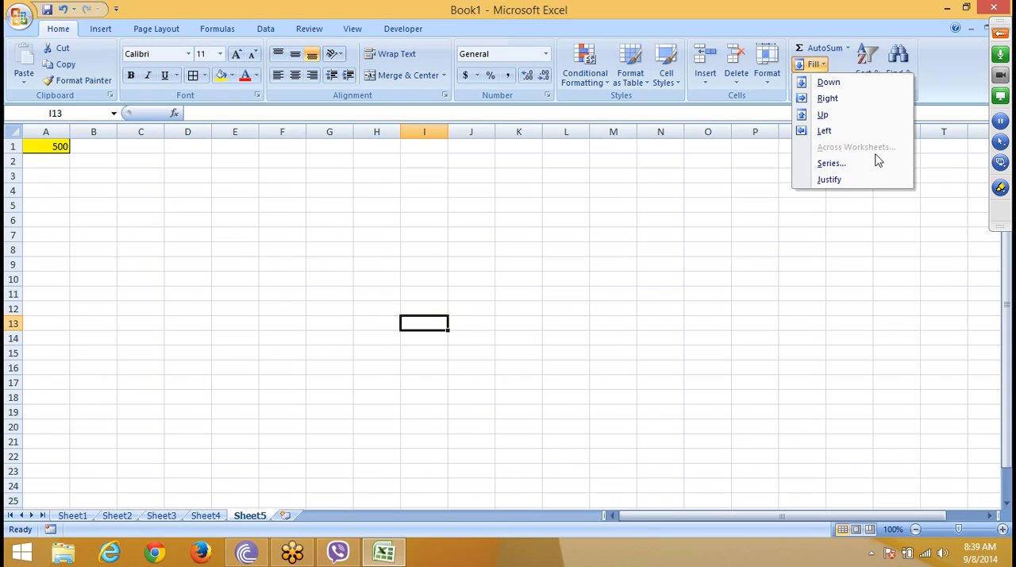
pyautogui.click(871, 226)
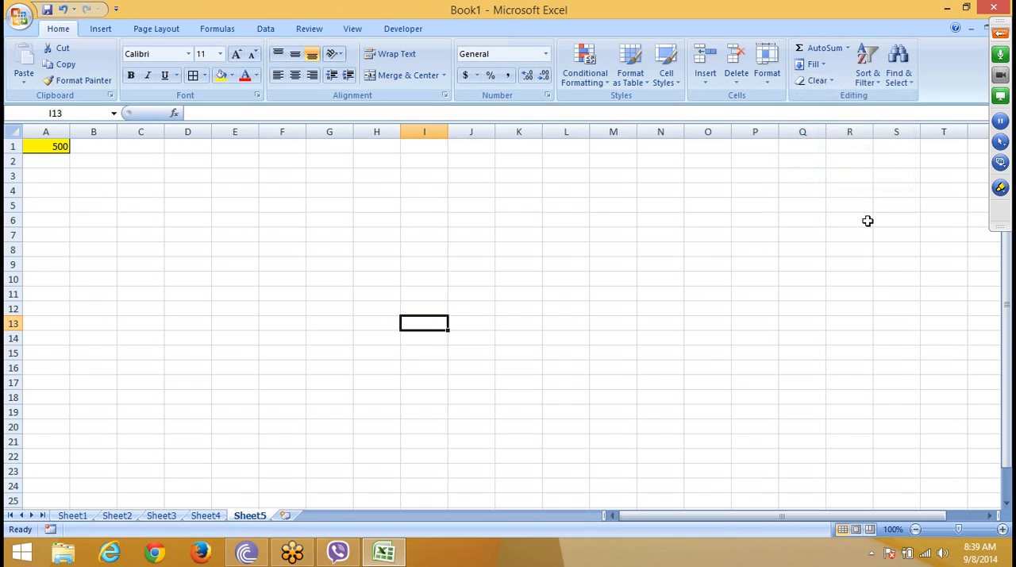
pyautogui.click(781, 191)
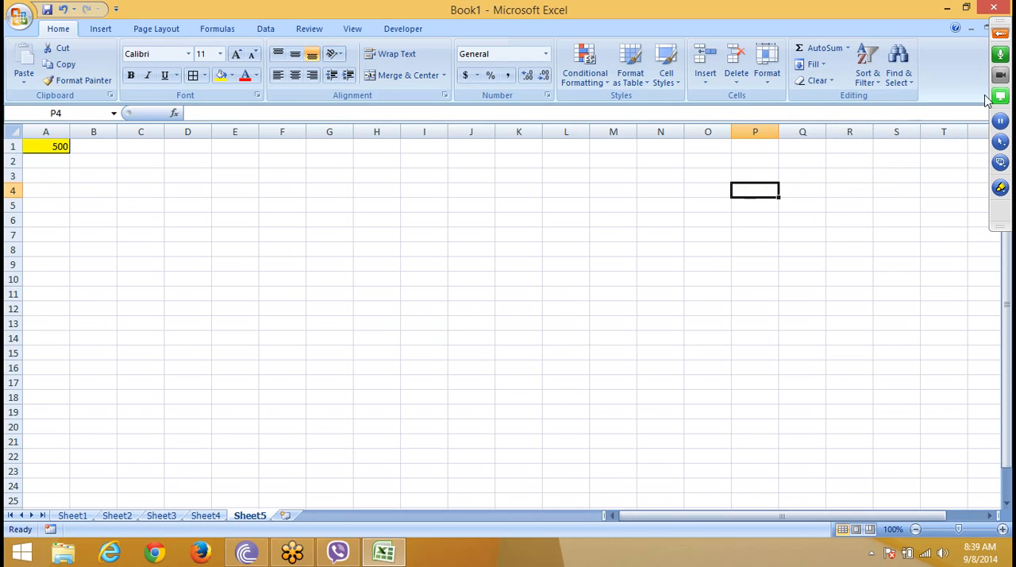
pyautogui.click(999, 40)
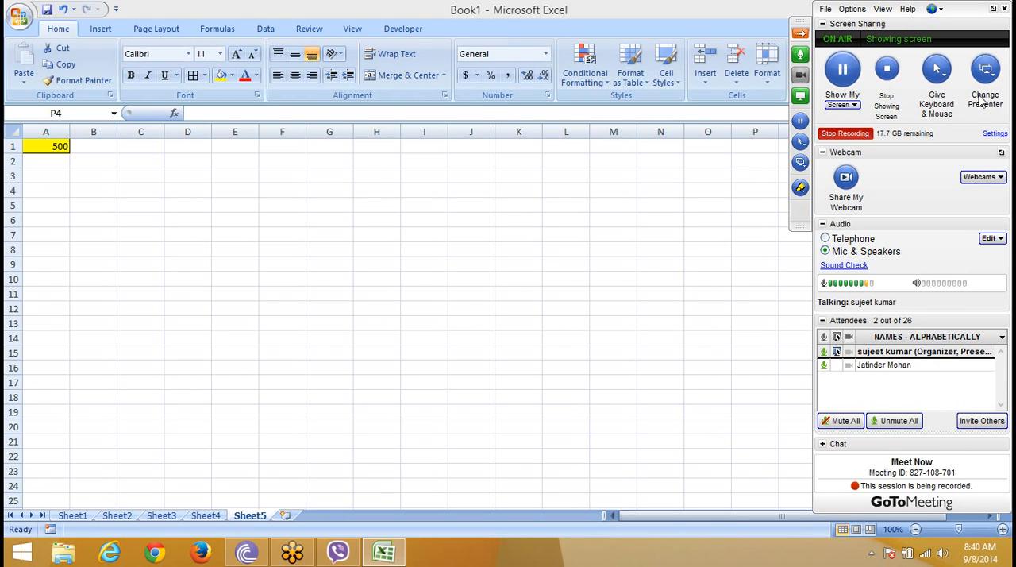
pyautogui.click(736, 143)
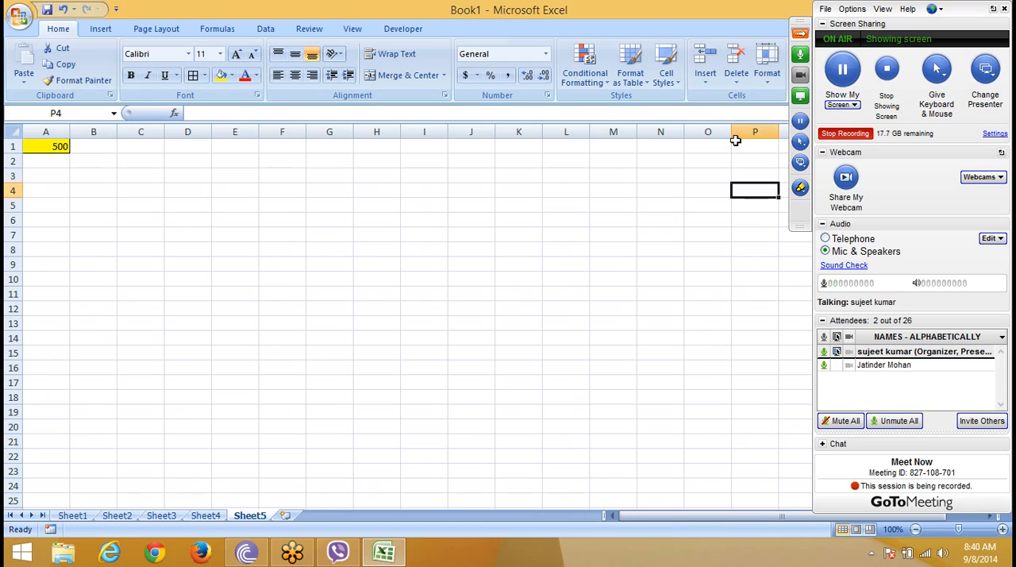
pyautogui.click(616, 189)
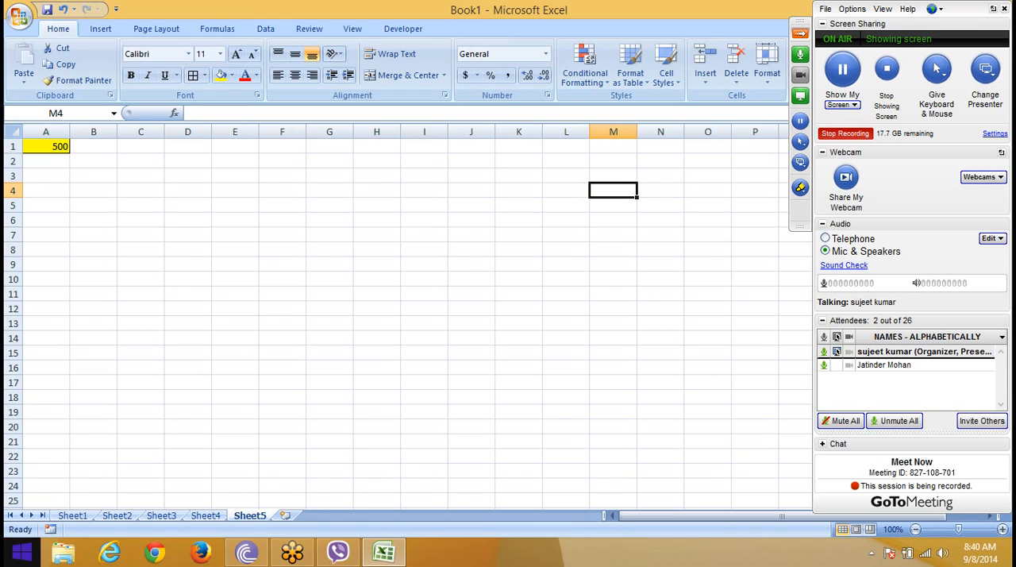
# Step: Group the worksheets from Sheet1 through Sheet5, keeping Sheet1 as the active sheet
pyautogui.click(78, 518)
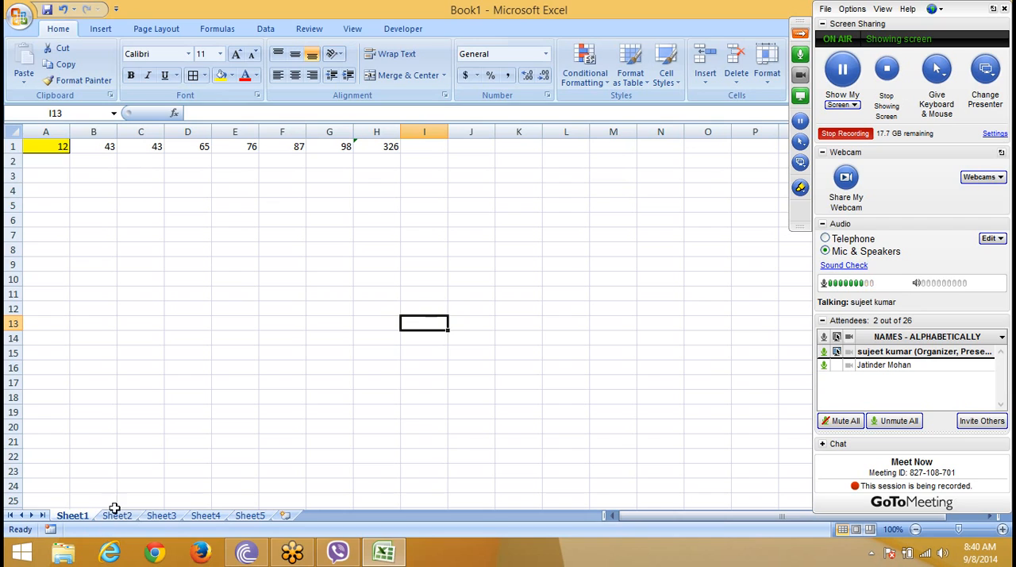
pyautogui.keyDown('ctrl'); pyautogui.click(117, 516); pyautogui.keyUp('ctrl')
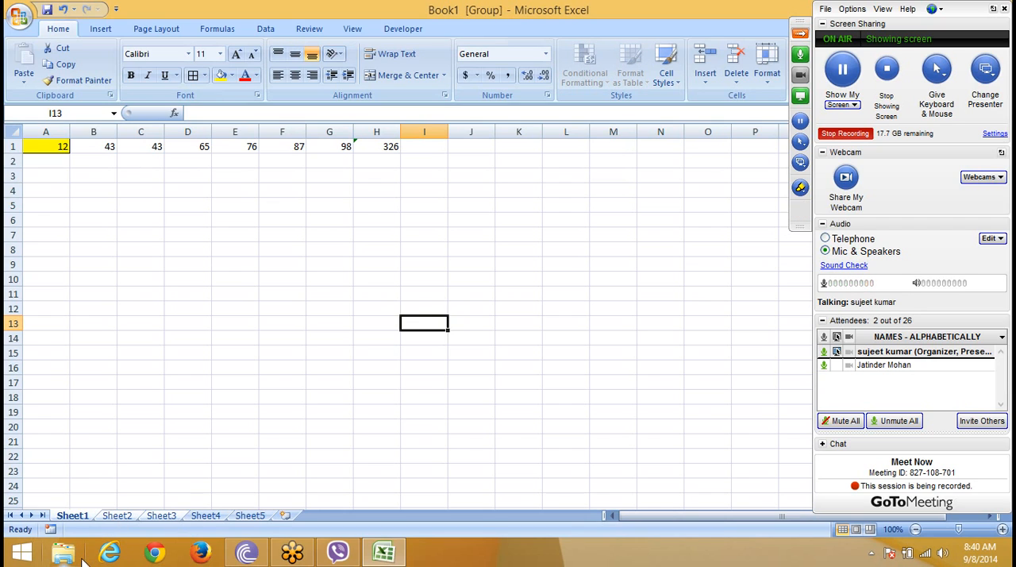
pyautogui.click(208, 516)
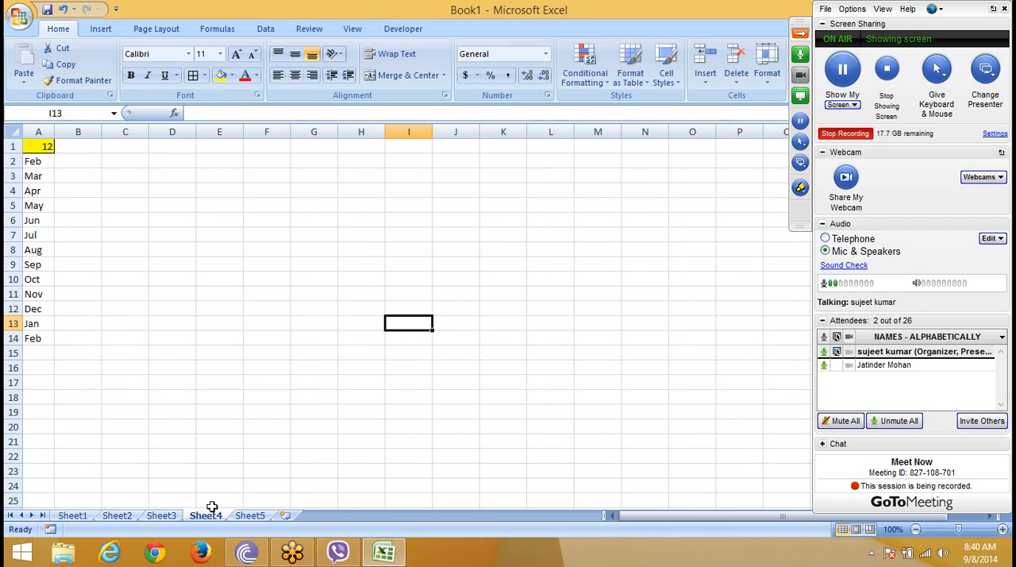
pyautogui.click(73, 517)
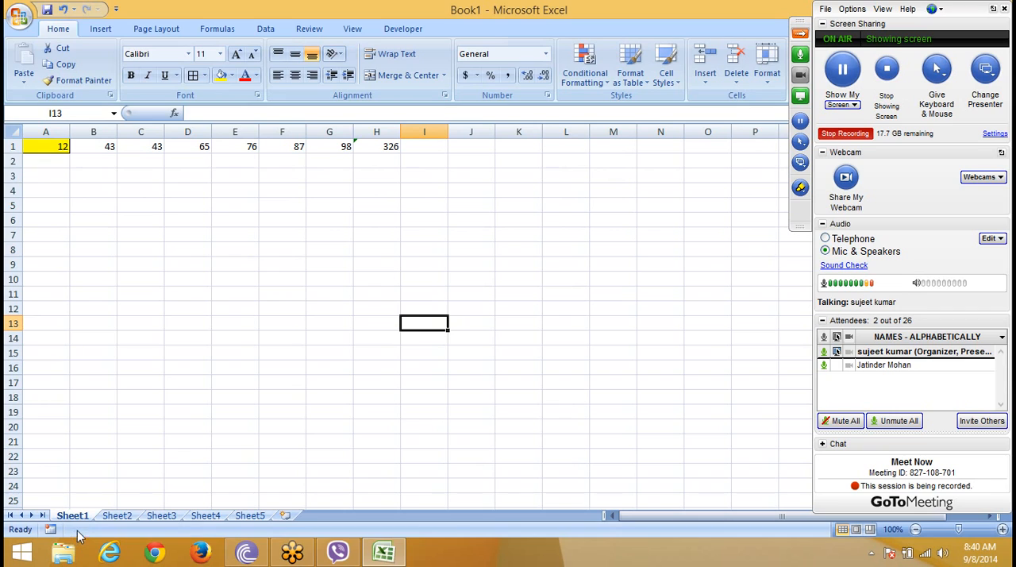
pyautogui.keyDown('shift'); pyautogui.click(248, 518); pyautogui.keyUp('shift')
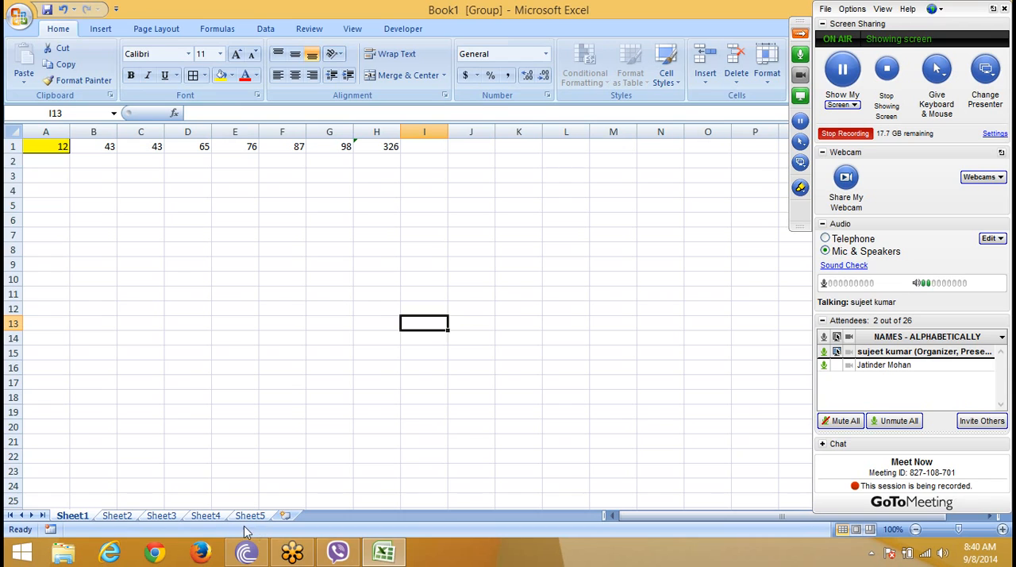
# Step: Ungroup the worksheets and make Sheet2 the active sheet
pyautogui.moveTo(242, 547)
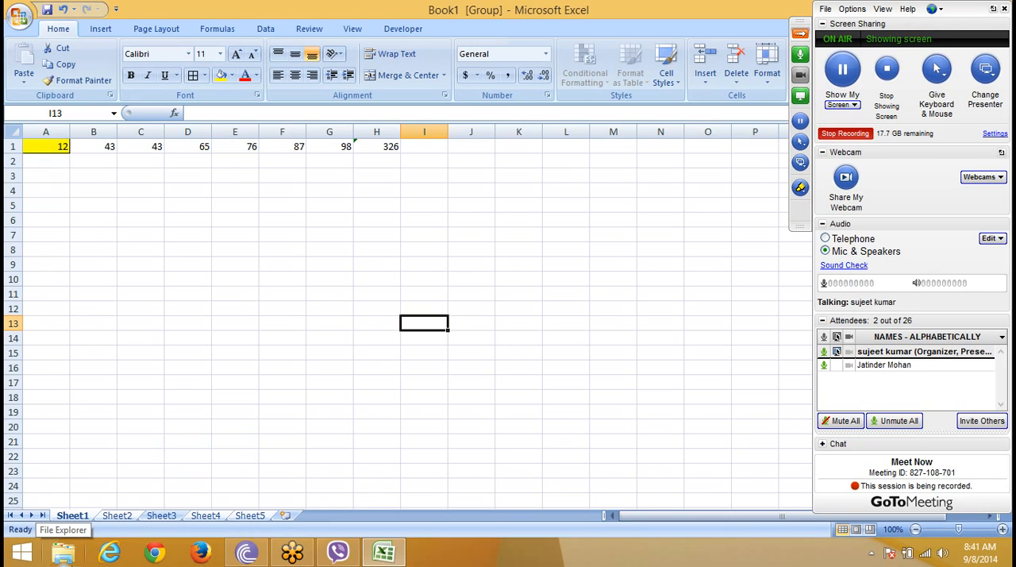
pyautogui.click(110, 516)
pyautogui.click(122, 482)
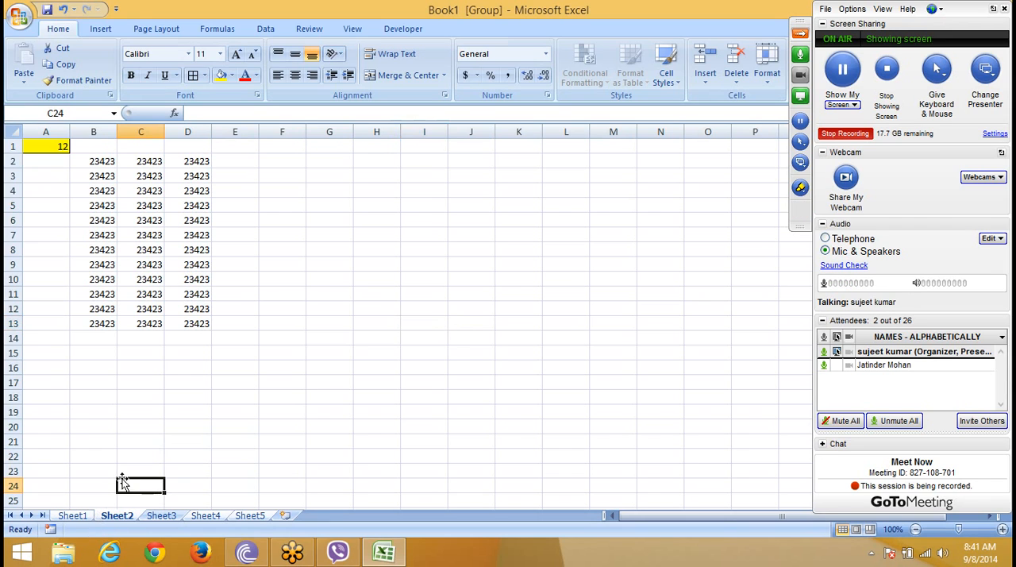
pyautogui.click(161, 517)
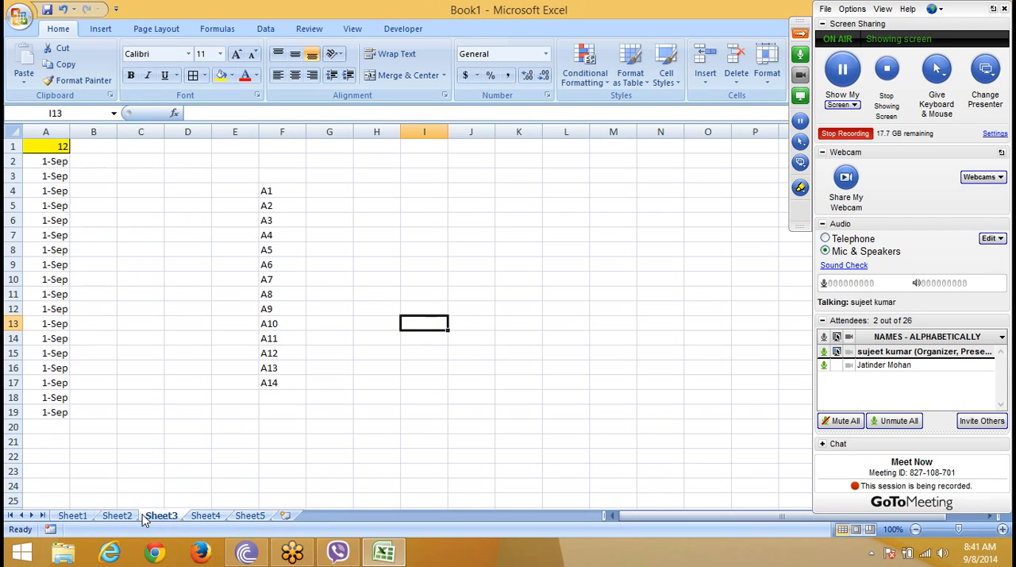
pyautogui.click(116, 516)
pyautogui.click(83, 368)
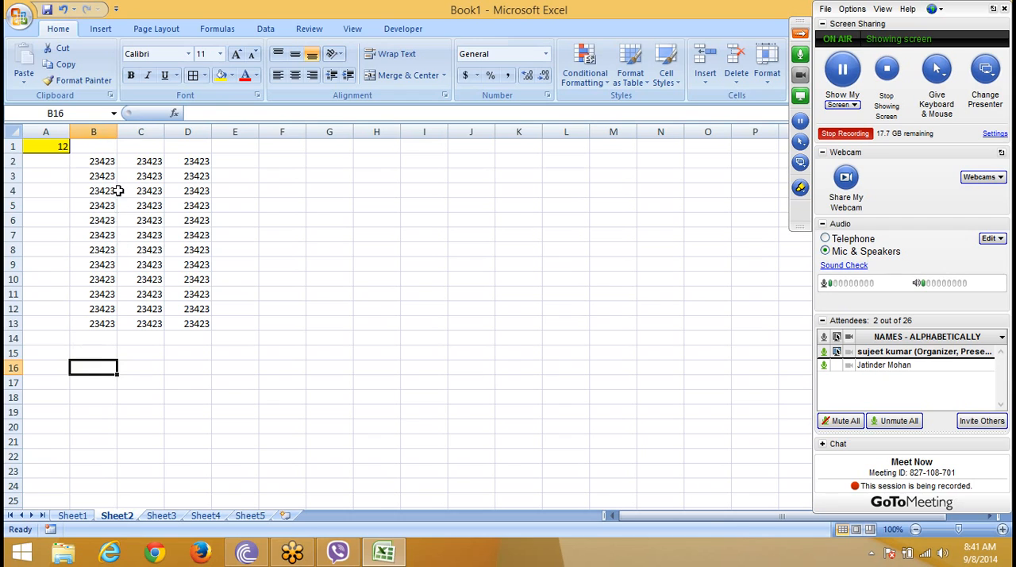
# Step: Apply all borders and a yellow fill to the range B2:D13 on Sheet2
pyautogui.moveTo(99, 162); pyautogui.dragTo(199, 322)
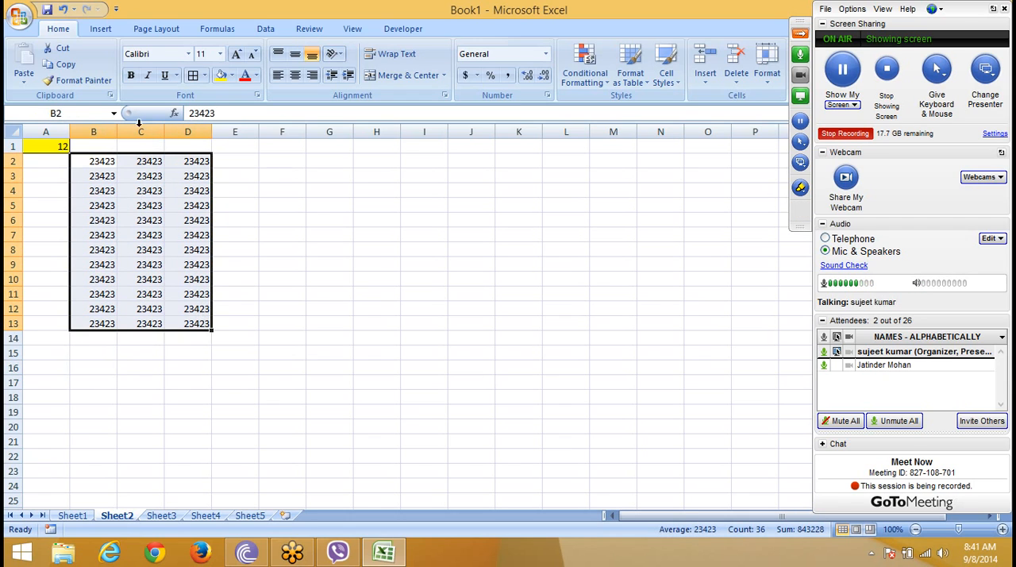
pyautogui.click(204, 76)
pyautogui.click(199, 78)
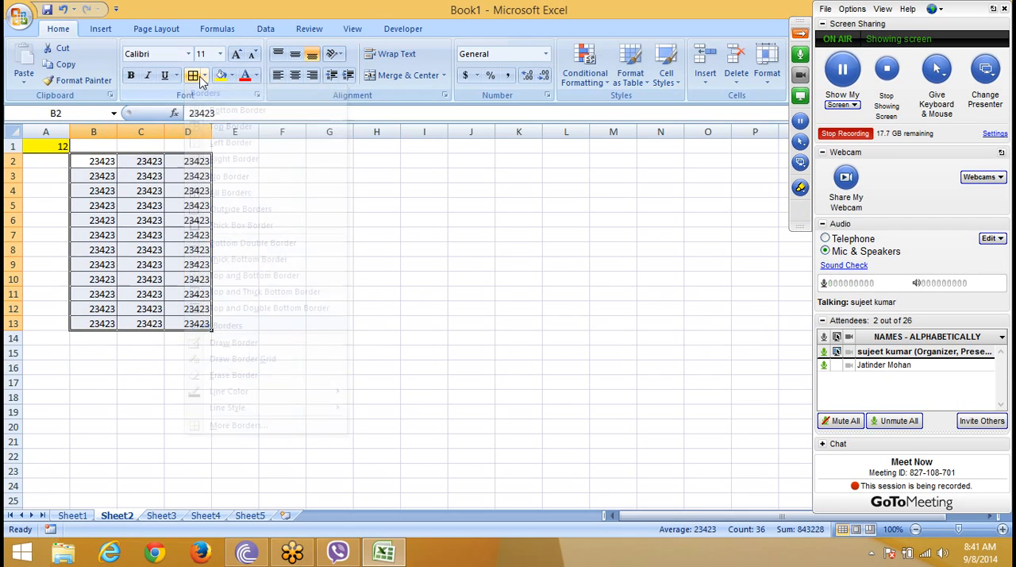
pyautogui.click(223, 75)
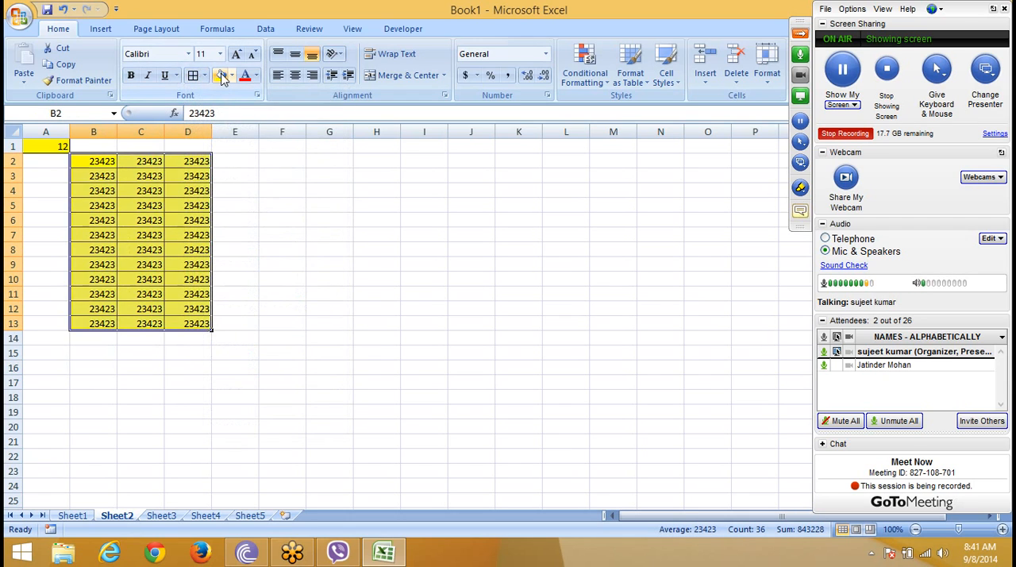
pyautogui.click(232, 233)
# Step: Delete the entire columns B through D on Sheet2 and undo the deletion
pyautogui.moveTo(87, 133); pyautogui.dragTo(174, 155)
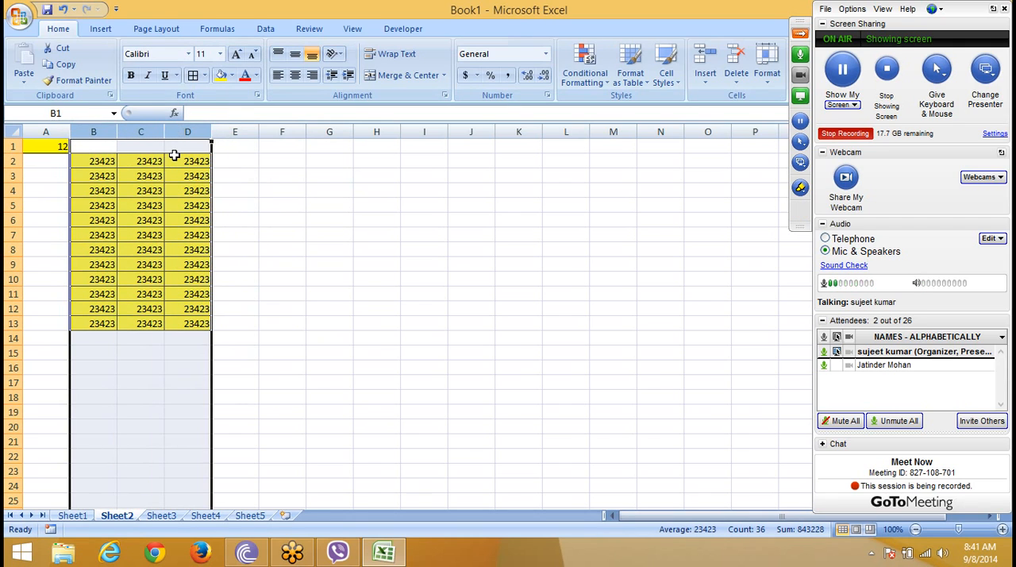
pyautogui.hotkey('ctrl', '-')
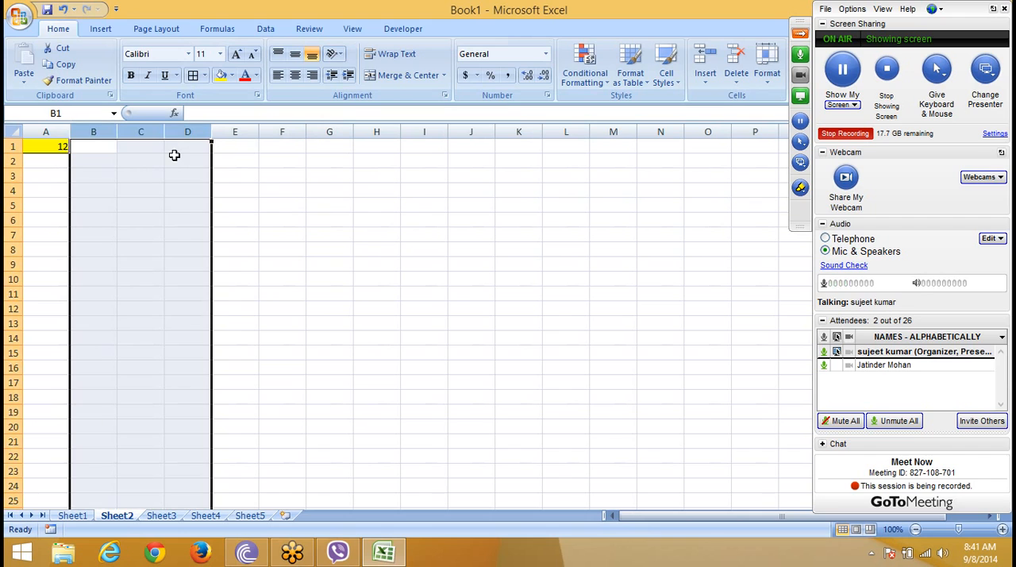
pyautogui.hotkey('ctrl', 'z')
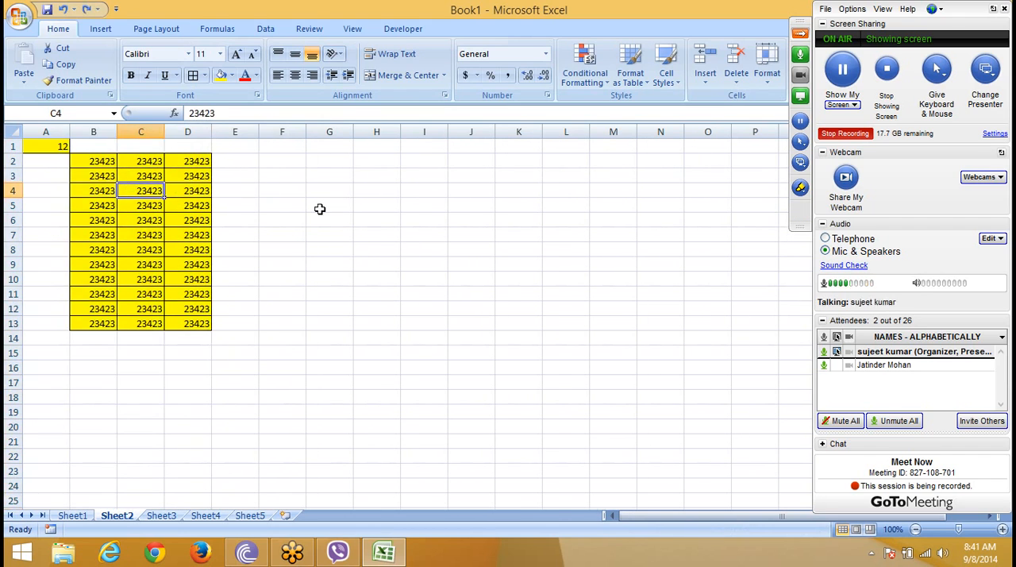
# Step: Enter a formula in cell G3 that references cell B2
pyautogui.click(340, 179)
pyautogui.write('=')
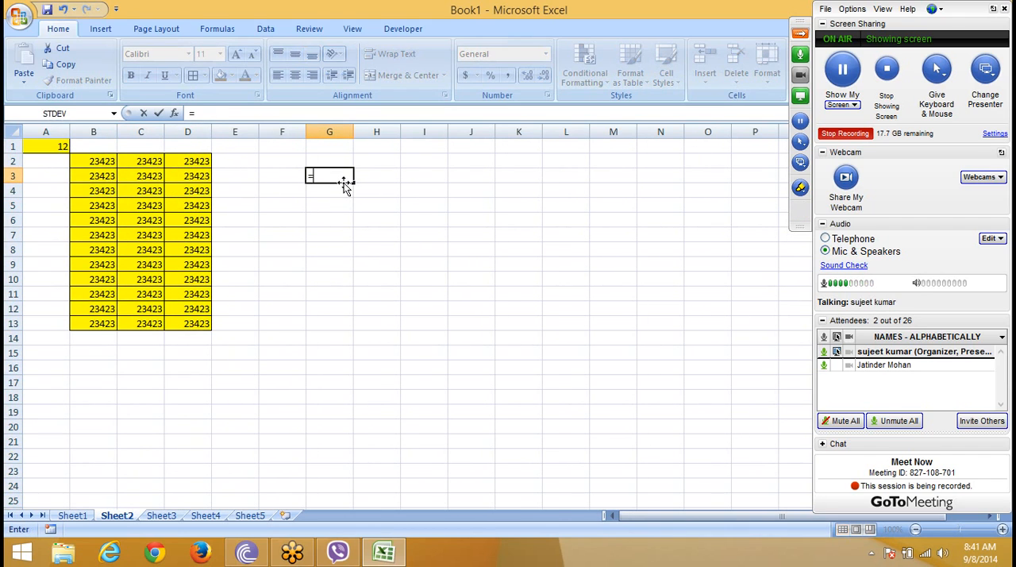
pyautogui.click(109, 162)
pyautogui.press('Return')
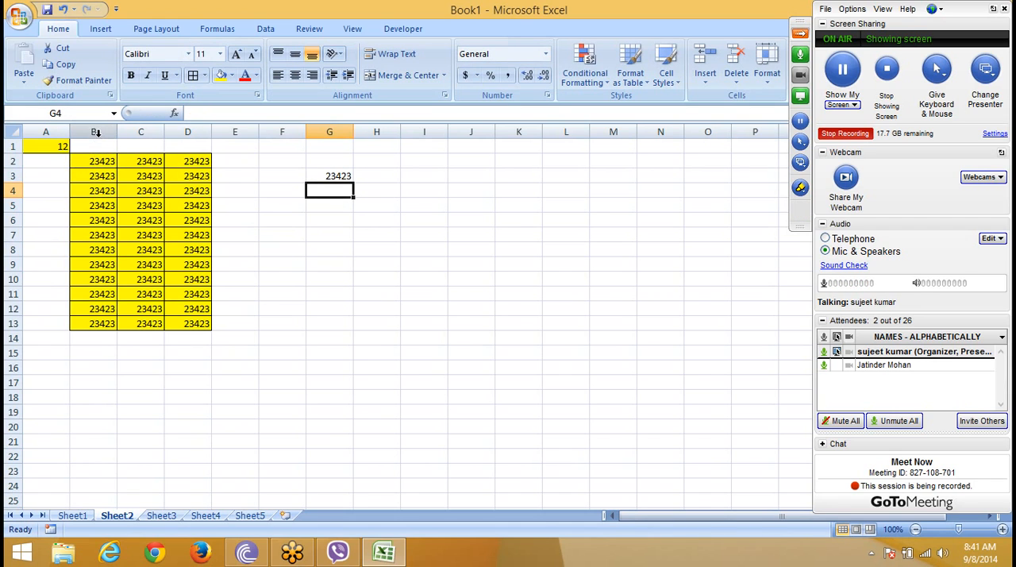
# Step: Delete columns B through D to check the effect on the formula that references B2, and undo the deletion
pyautogui.moveTo(93, 131); pyautogui.dragTo(172, 127)
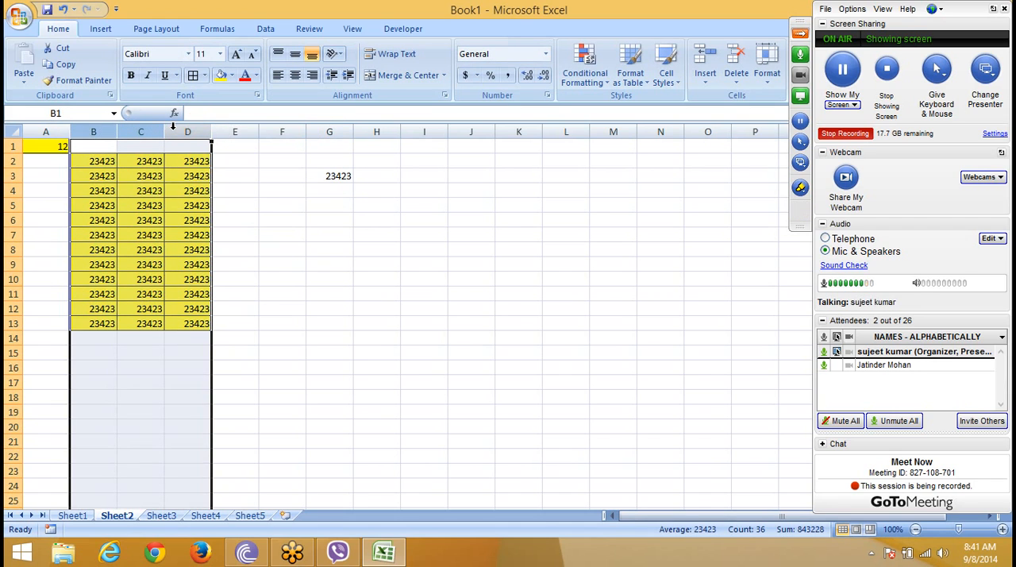
pyautogui.hotkey('ctrl', '-')
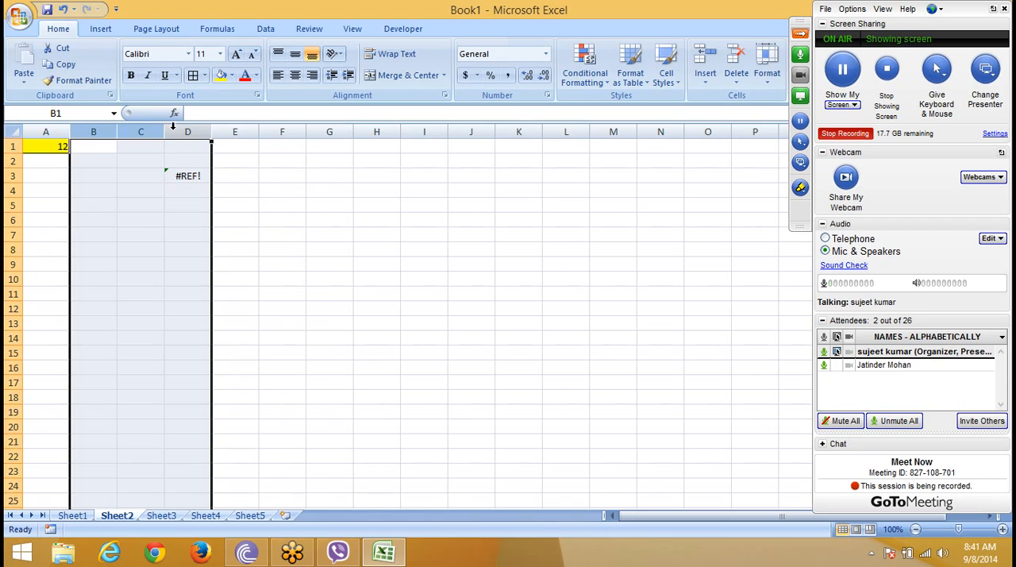
pyautogui.click(178, 178)
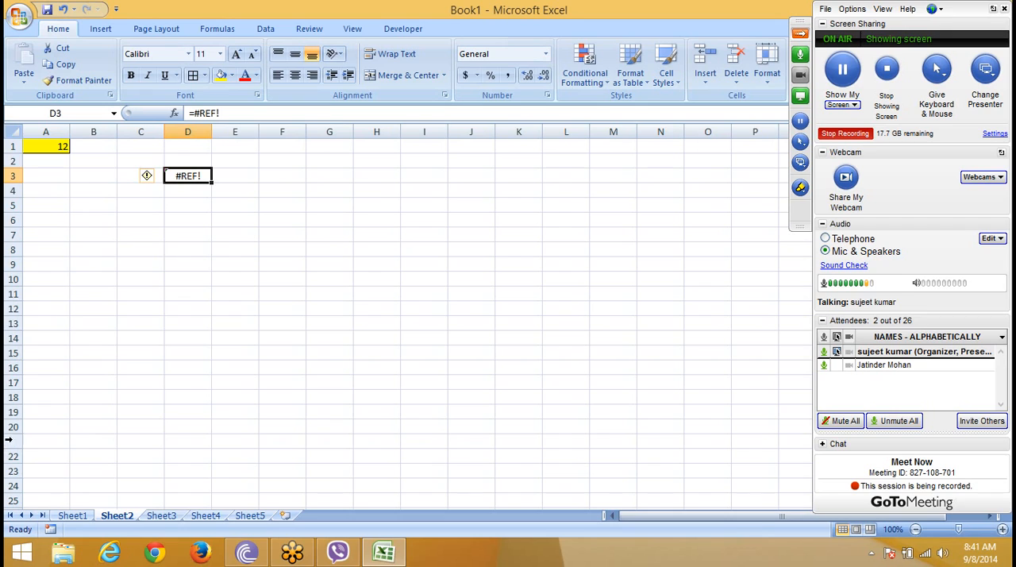
pyautogui.hotkey('ctrl', 'z')
pyautogui.hotkey('ctrl', 'z')
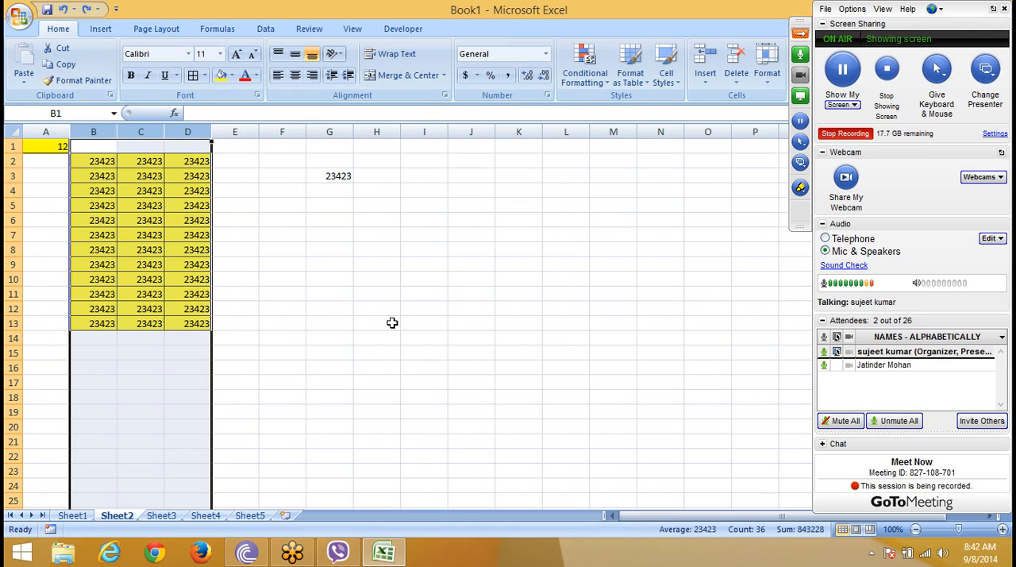
# Step: Clear everything, contents and formatting, from columns B through D on Sheet2, and undo the clearing
pyautogui.click(801, 34)
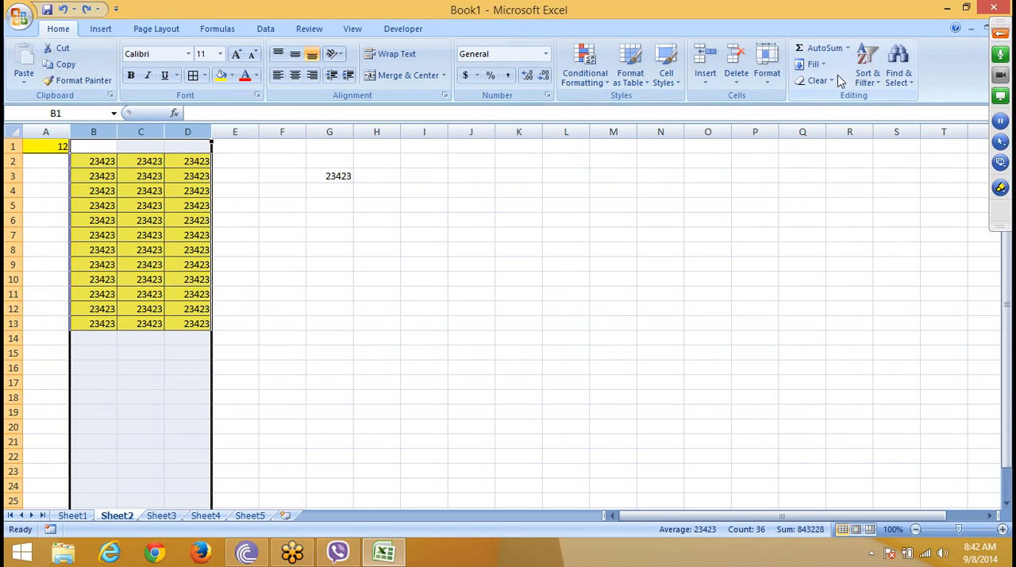
pyautogui.click(825, 83)
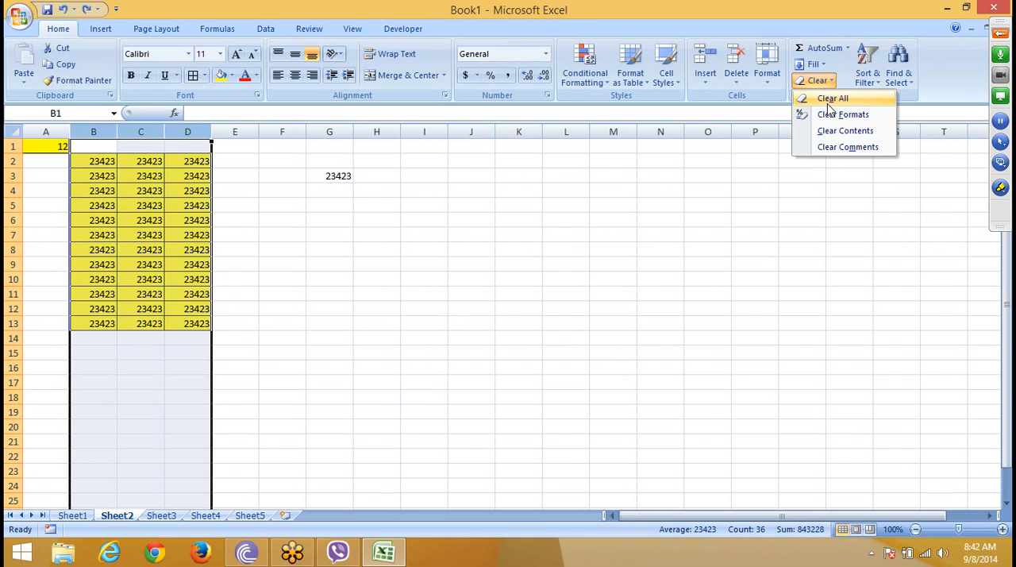
pyautogui.click(829, 100)
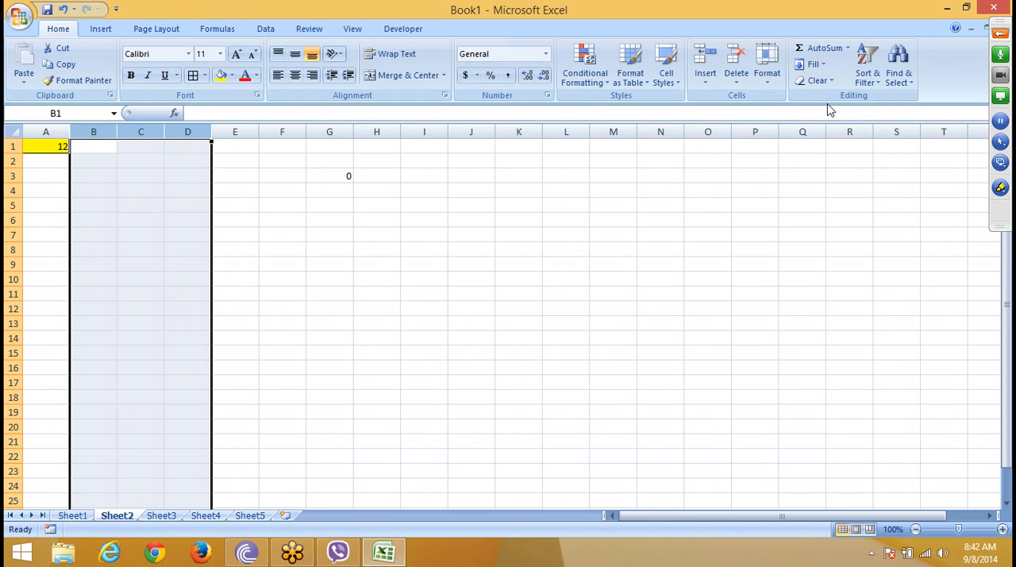
pyautogui.hotkey('ctrl', 'z')
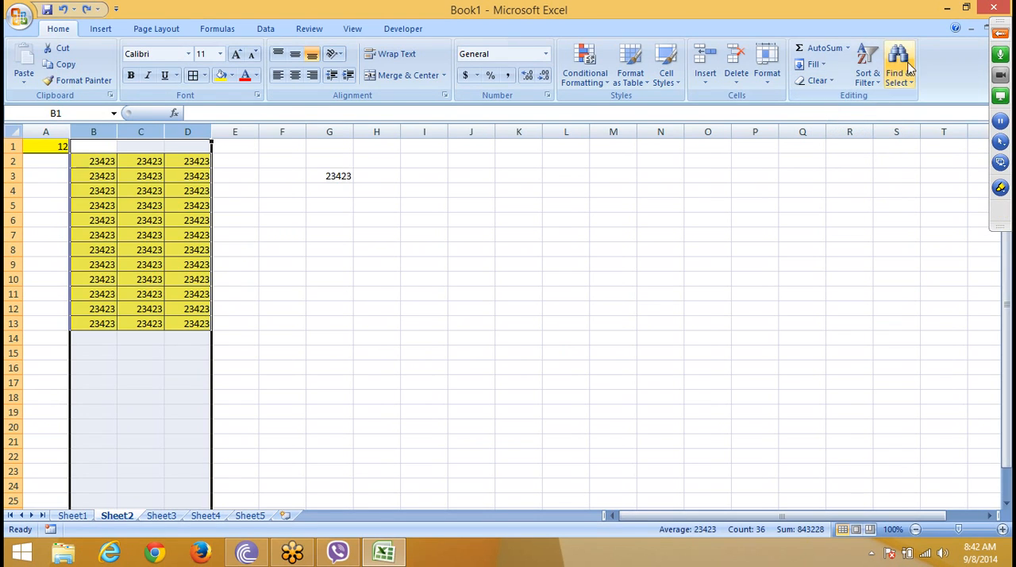
# Step: Clear only the formats from columns B through D on Sheet2, and undo the change
pyautogui.click(817, 68)
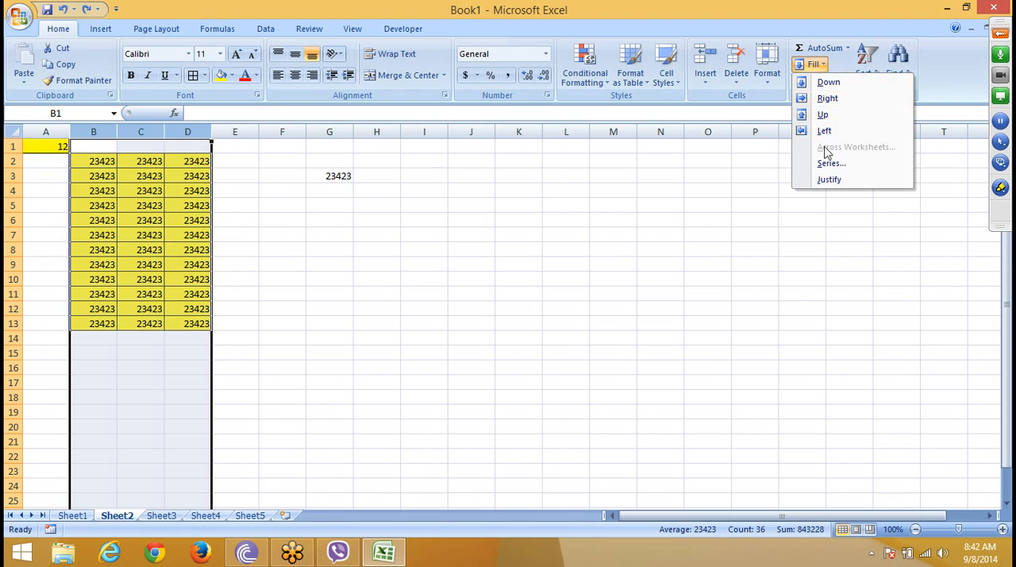
pyautogui.click(833, 28)
pyautogui.click(816, 80)
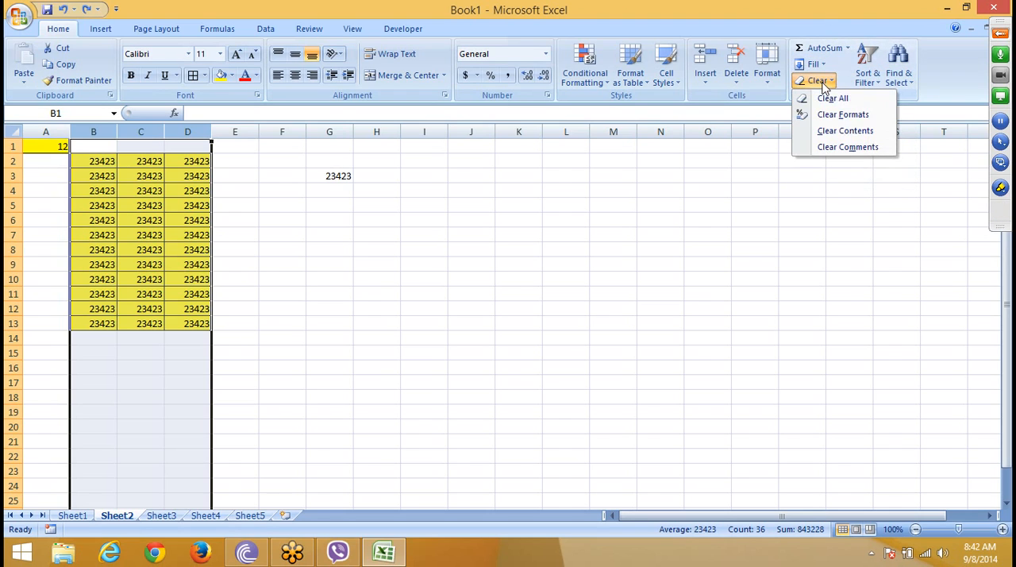
pyautogui.click(830, 118)
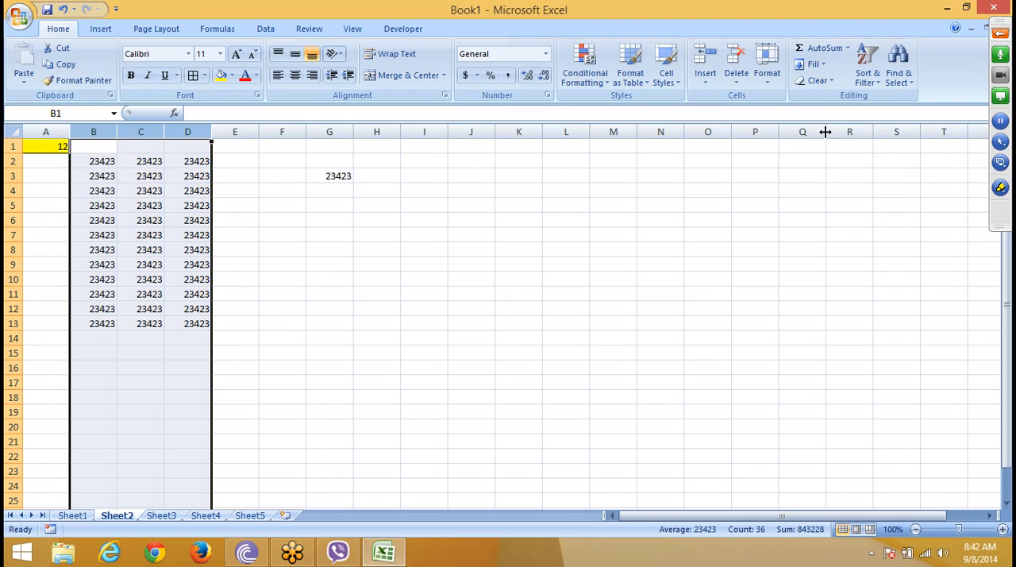
pyautogui.hotkey('ctrl', 'z')
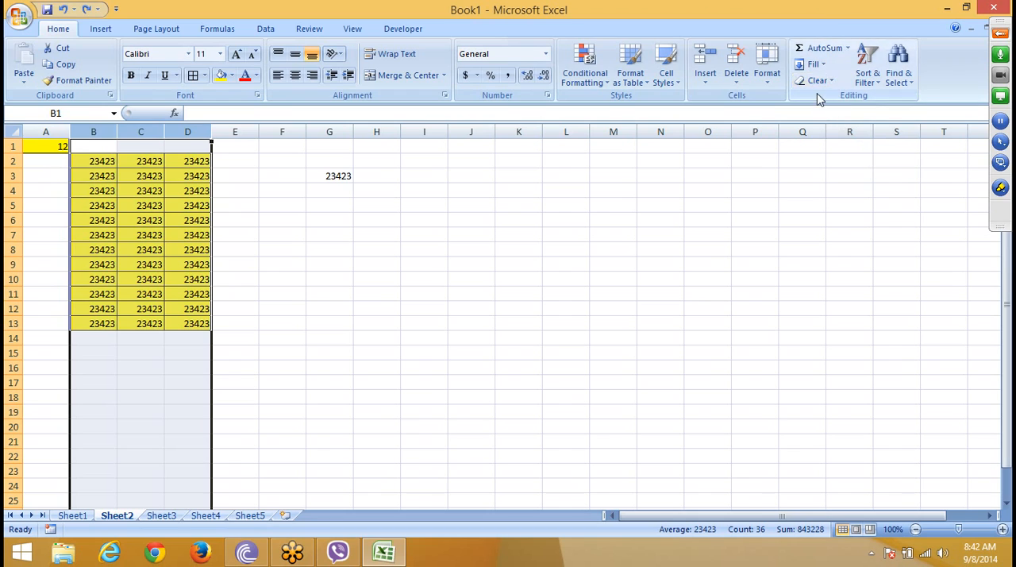
# Step: Clear only the contents of columns B through D on Sheet2, and undo the change
pyautogui.click(816, 80)
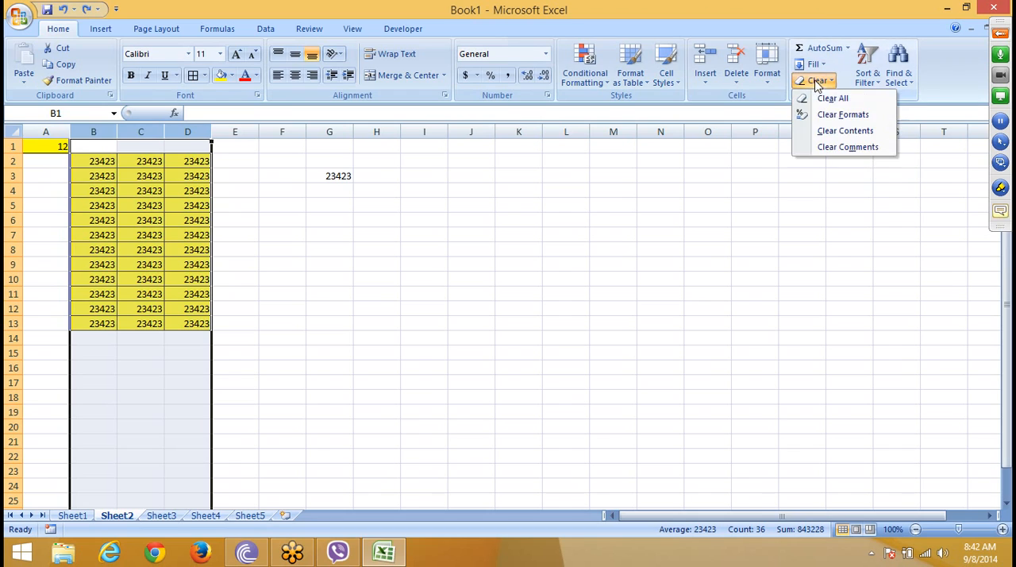
pyautogui.click(821, 134)
pyautogui.hotkey('ctrl', 'z')
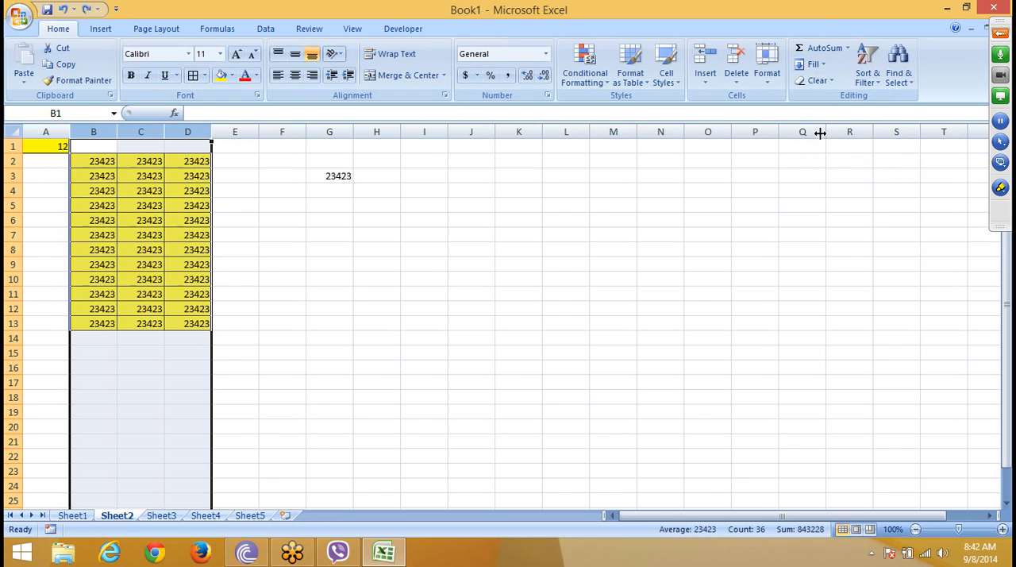
pyautogui.click(816, 80)
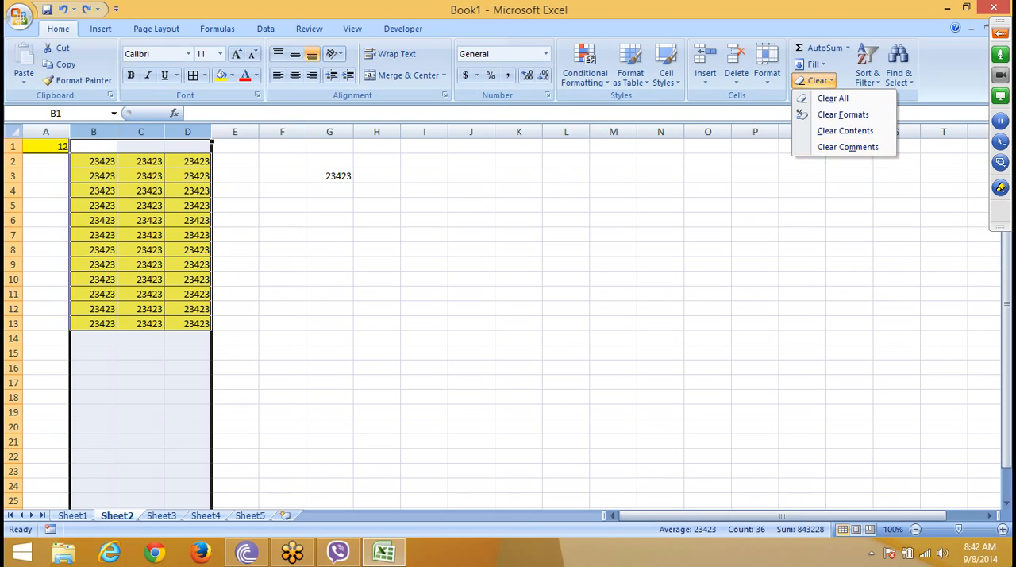
pyautogui.moveTo(1015, 566)
pyautogui.press('Escape')
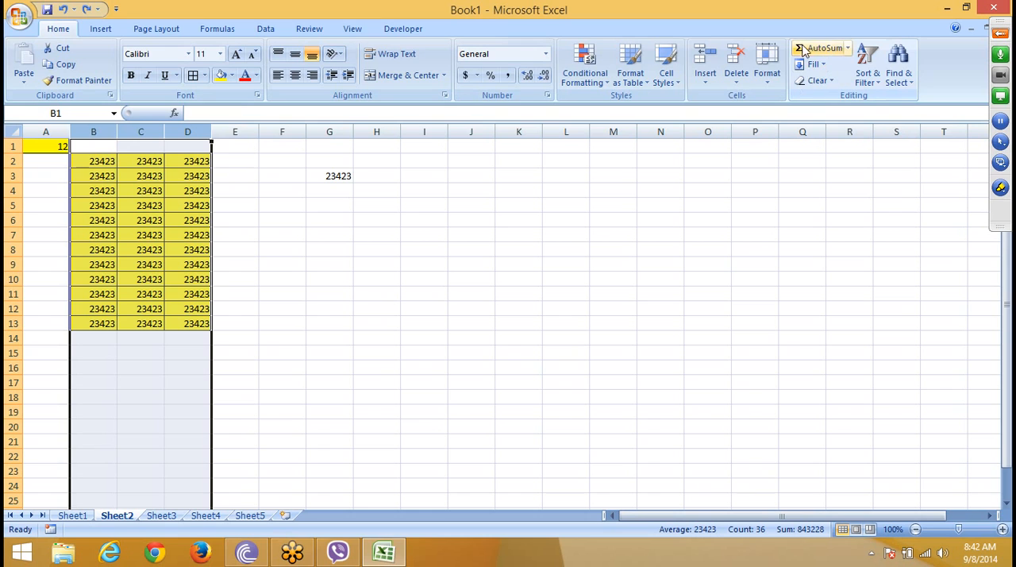
pyautogui.click(814, 64)
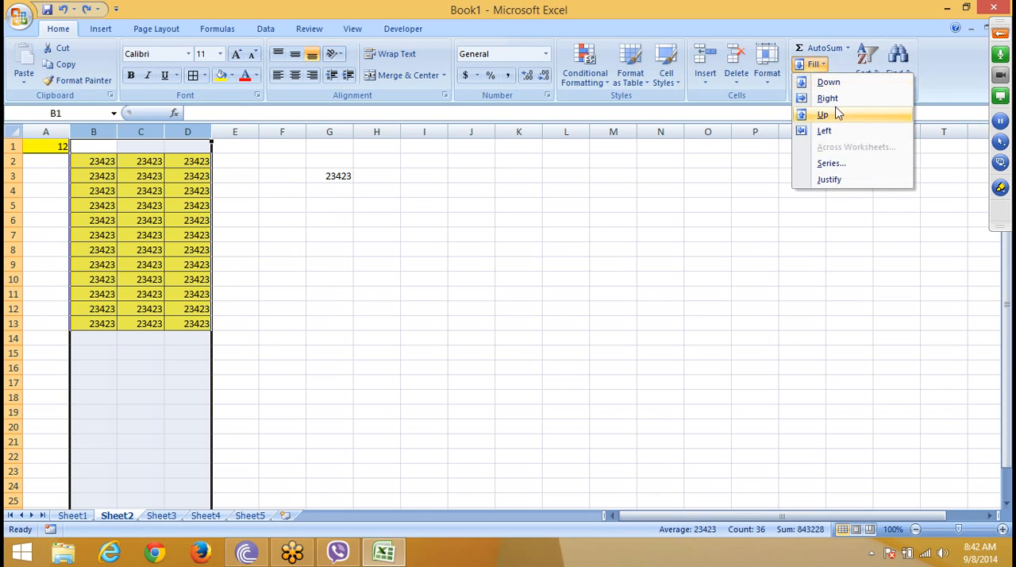
pyautogui.press('Escape')
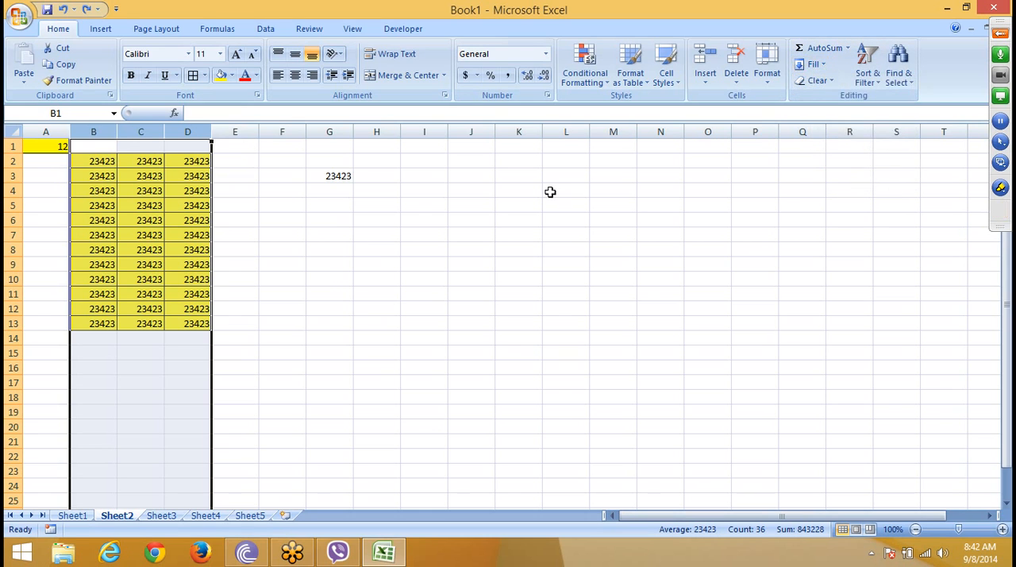
# Step: Find and launch Excel 2013, and create a blank workbook
pyautogui.press('super')
pyautogui.write('2013')
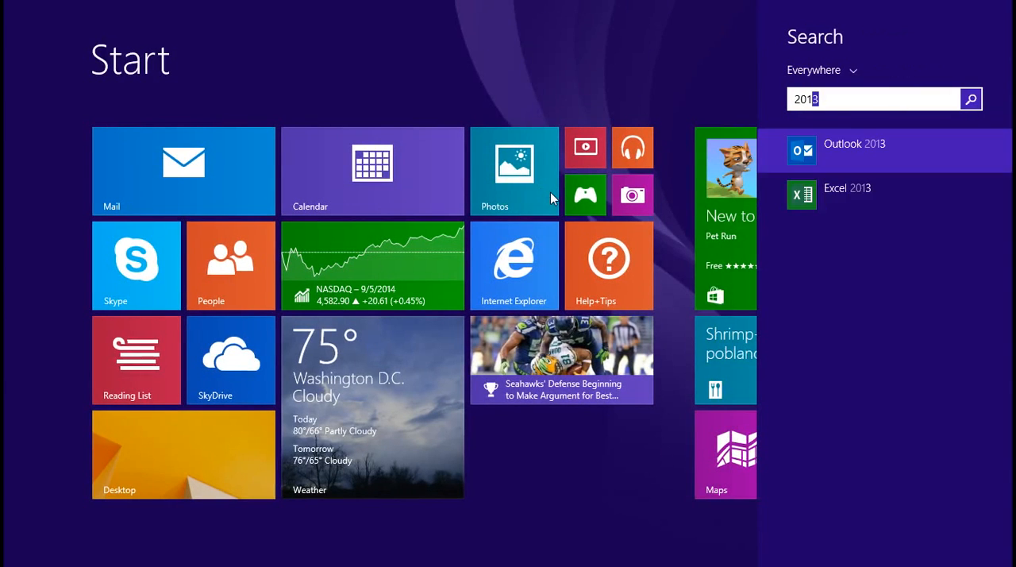
pyautogui.click(859, 191)
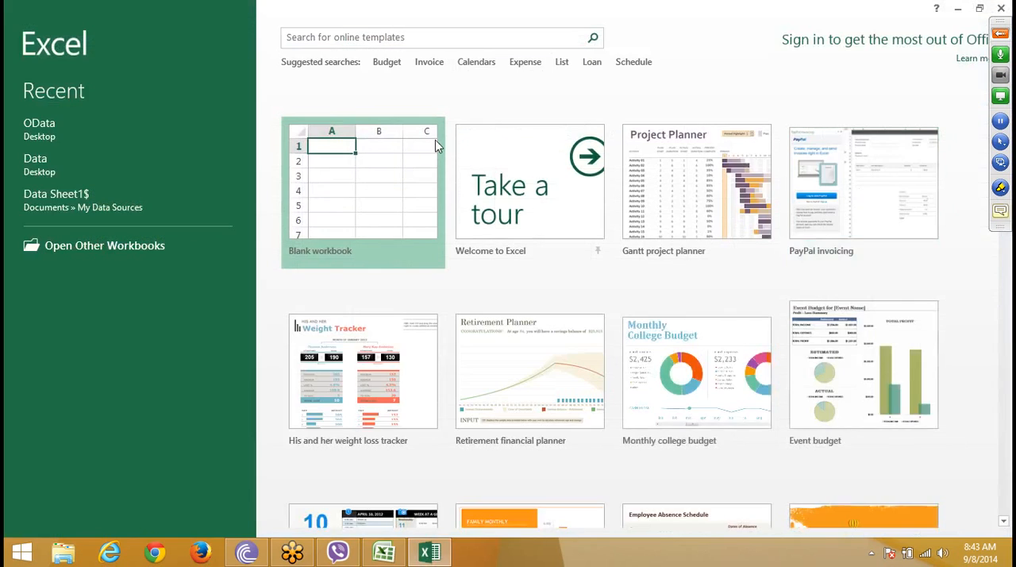
pyautogui.click(353, 166)
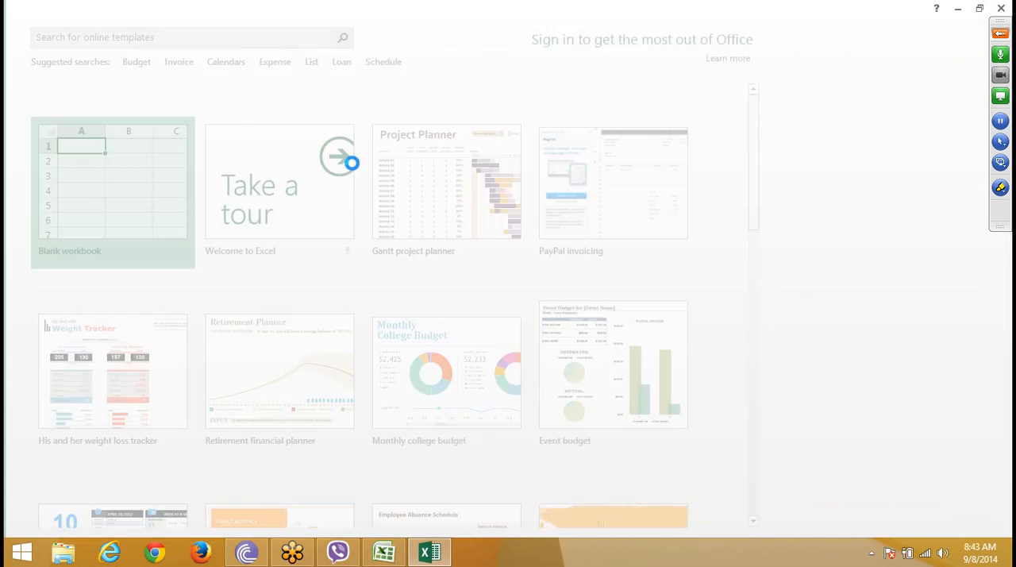
pyautogui.click(72, 167)
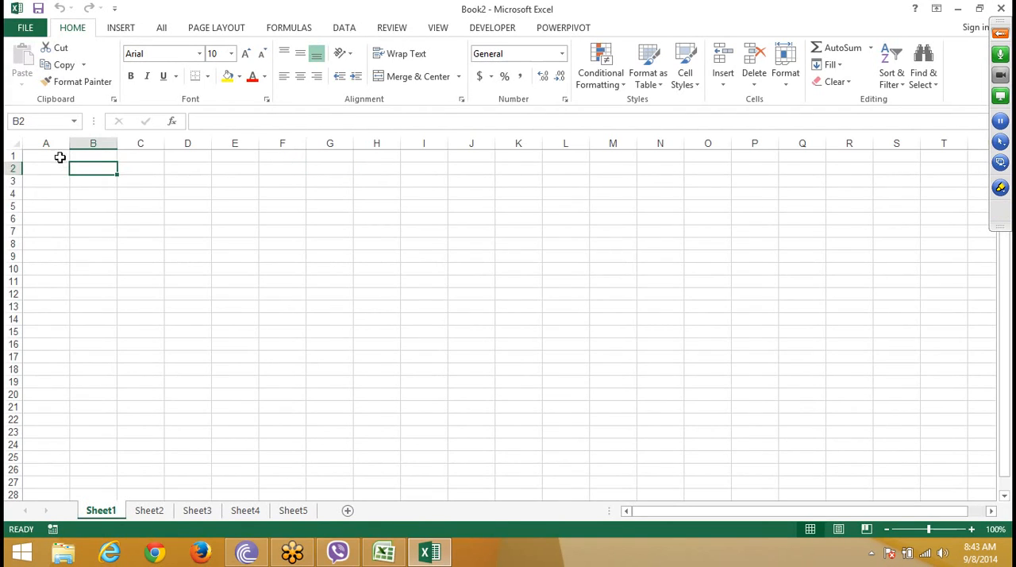
pyautogui.click(46, 168)
pyautogui.click(62, 204)
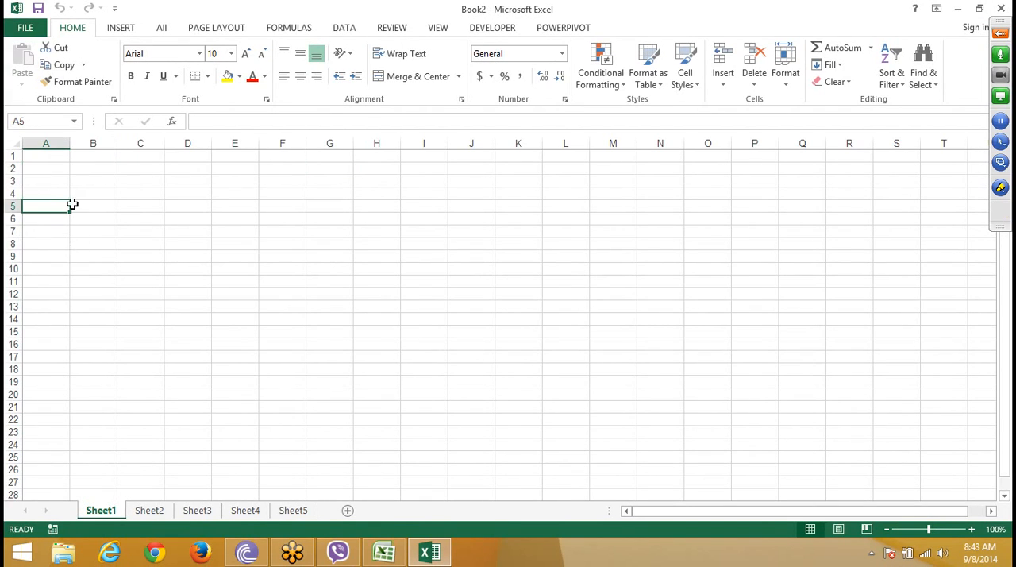
pyautogui.click(65, 160)
pyautogui.click(829, 64)
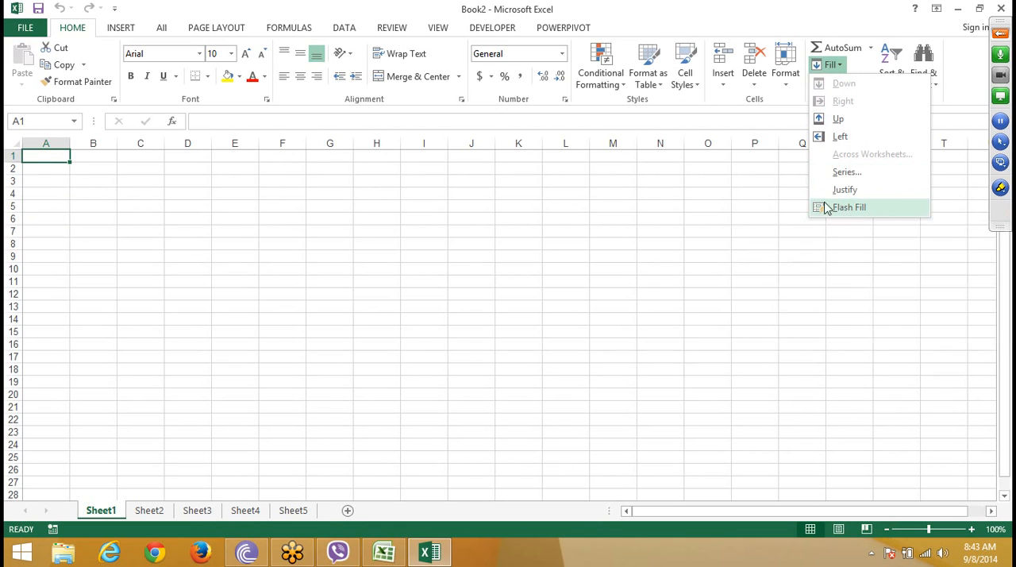
pyautogui.click(158, 201)
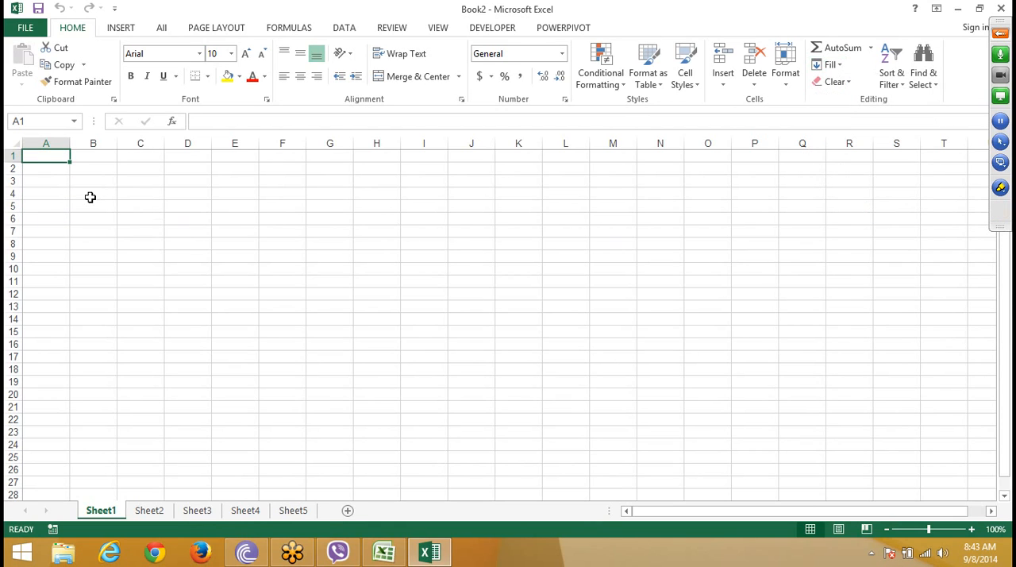
# Step: Enter the heading "Name" in cell A1 and a sample three-part full name in A2
pyautogui.write('Name')
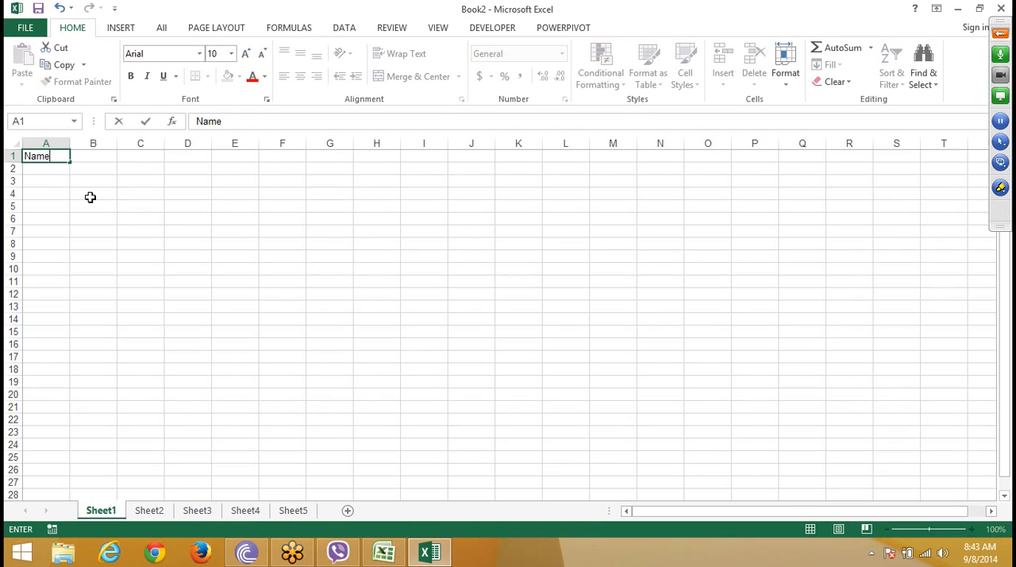
pyautogui.press('Return')
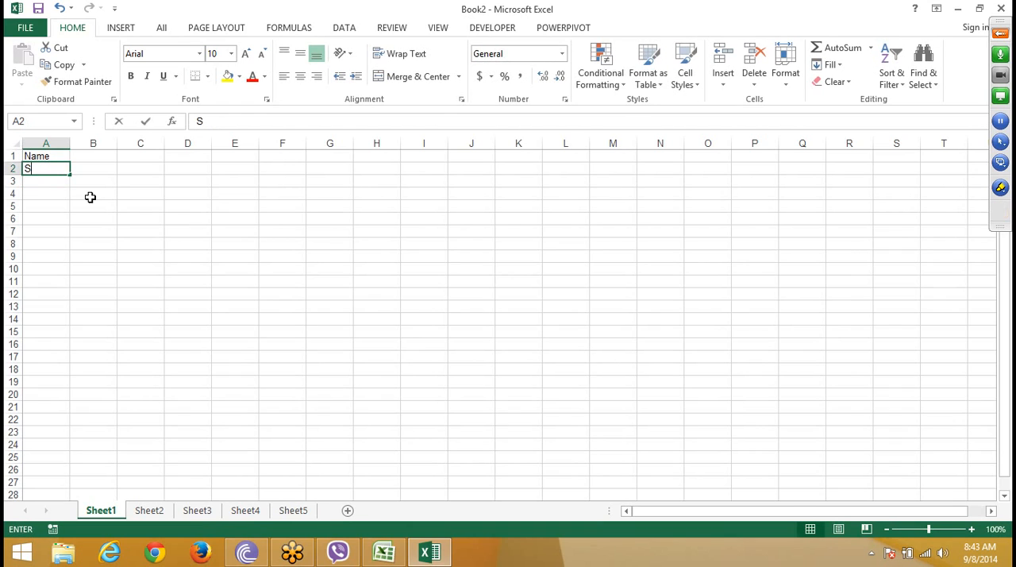
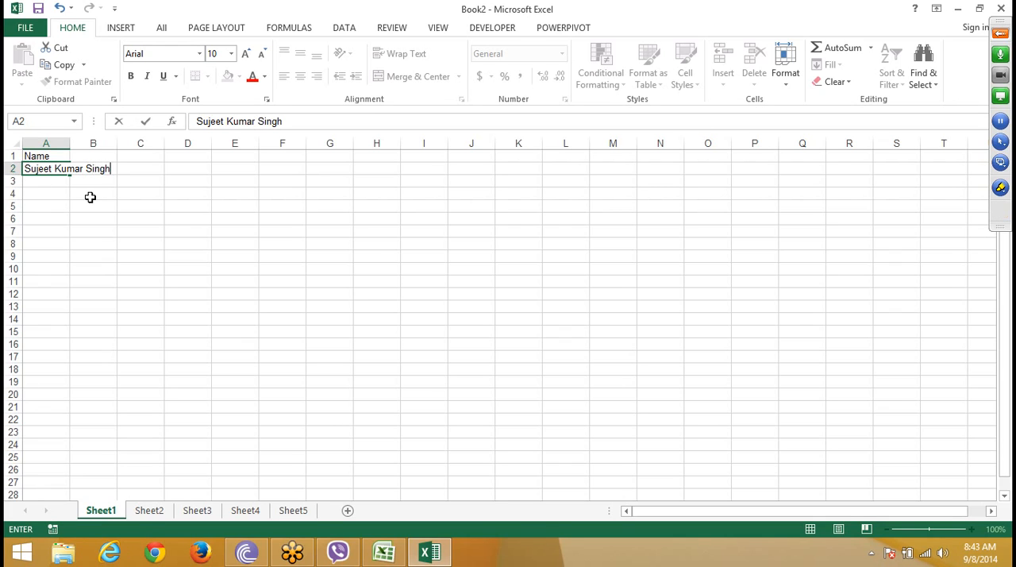
pyautogui.press('Return')
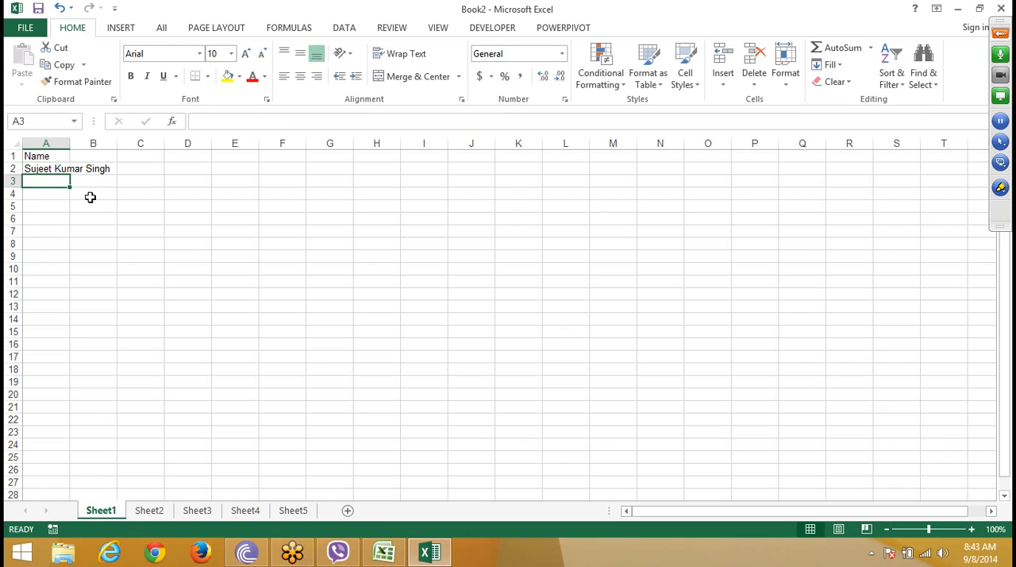
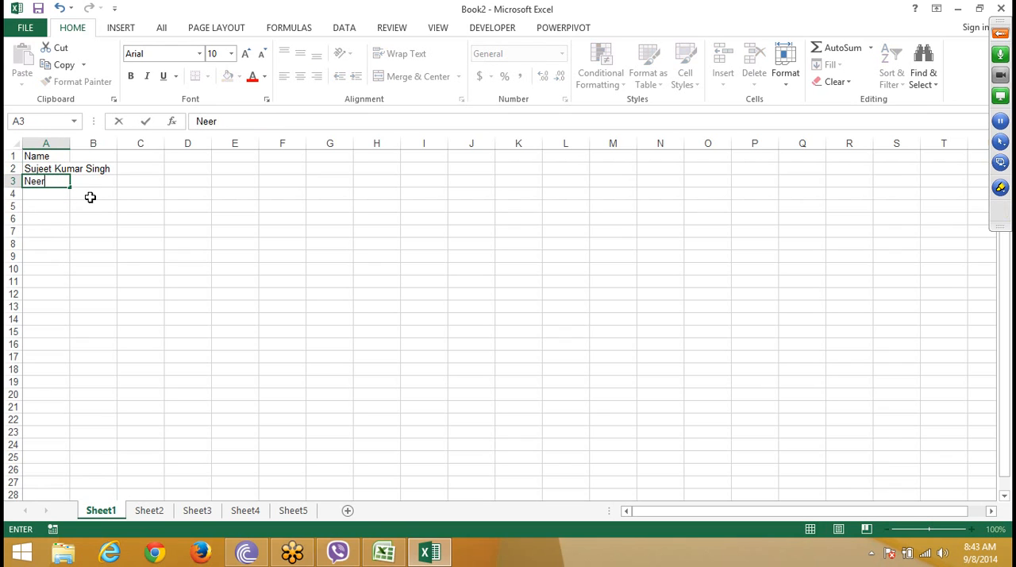
# Step: Add two more sample full names to the Name list in cells A3 and A4, the second with a middle initial
pyautogui.press('Return')
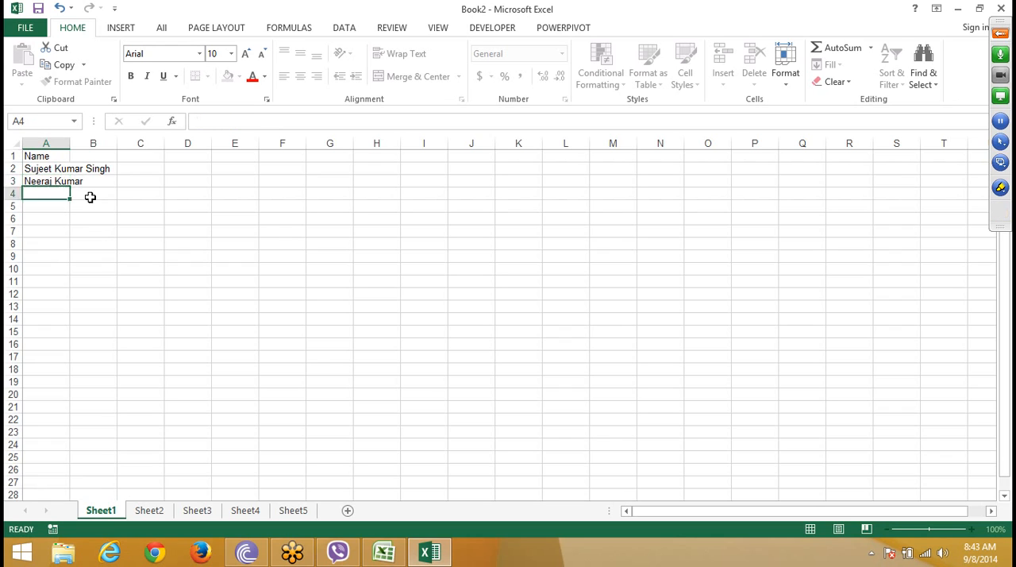
pyautogui.press('Return')
pyautogui.press('Up')
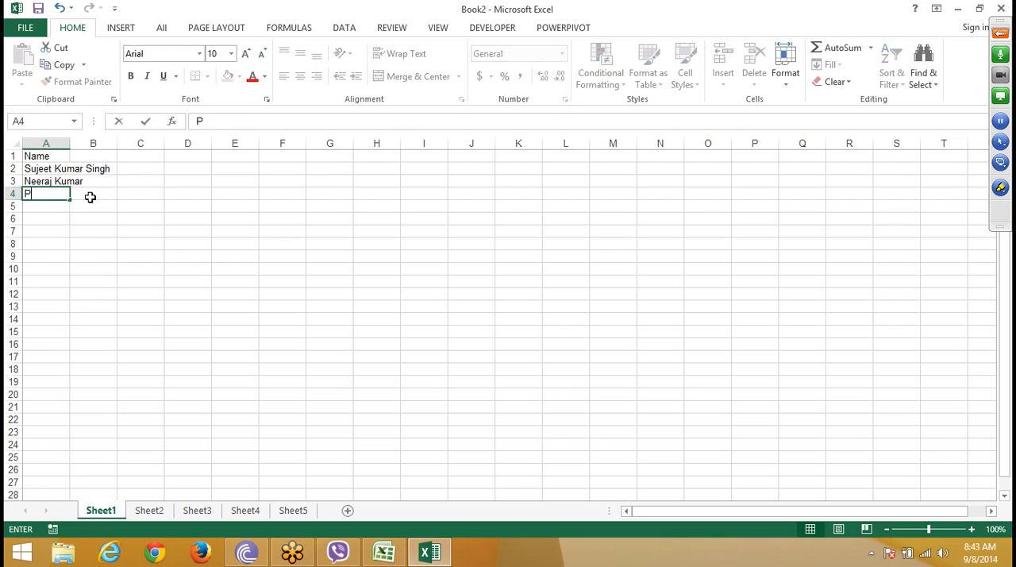
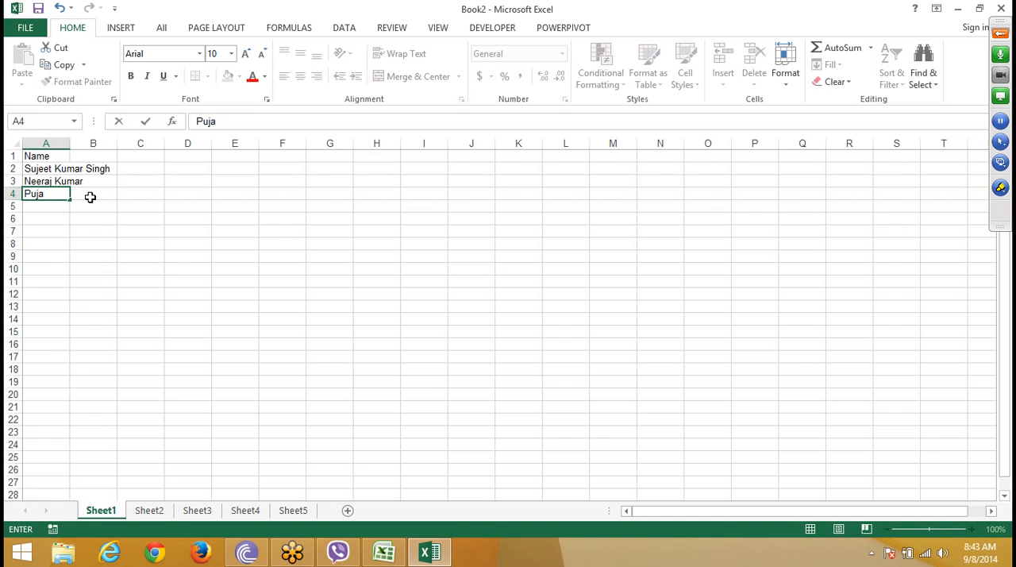
pyautogui.press('Return')
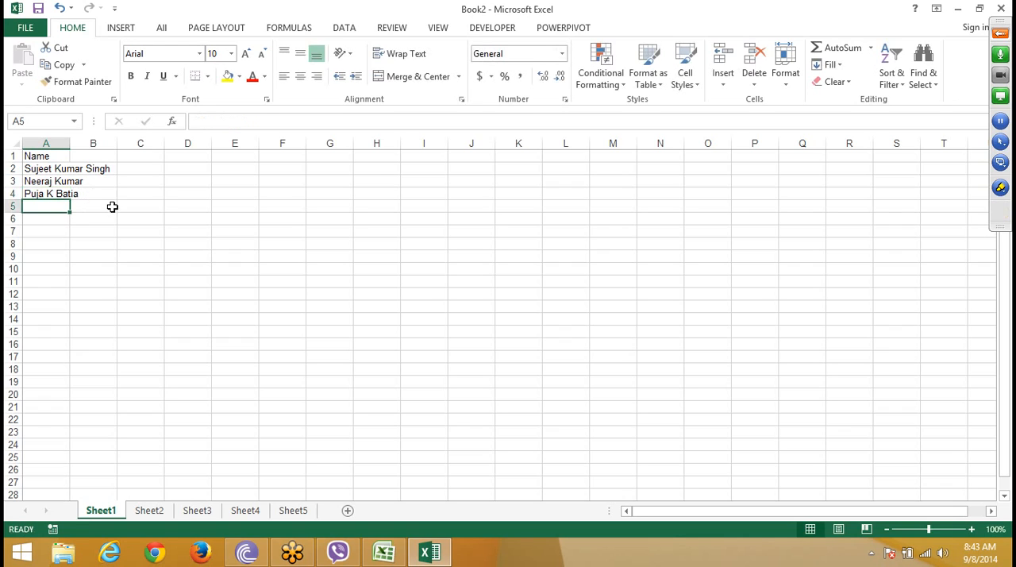
# Step: Widen column A to fit the full names and enter the headings "F" in B1 and "L" in C1
pyautogui.moveTo(72, 145); pyautogui.dragTo(115, 144)
pyautogui.click(138, 157)
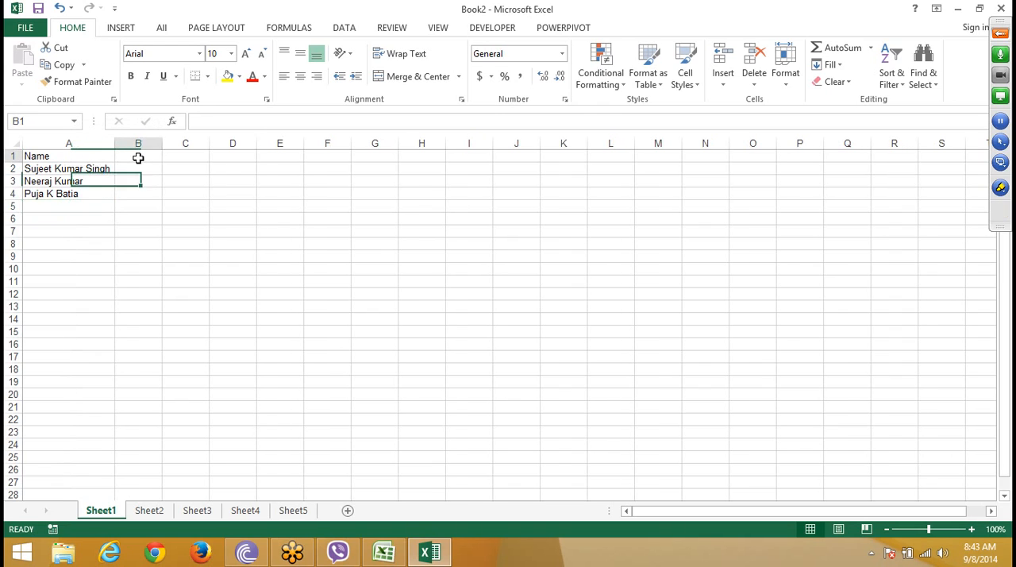
pyautogui.write('F')
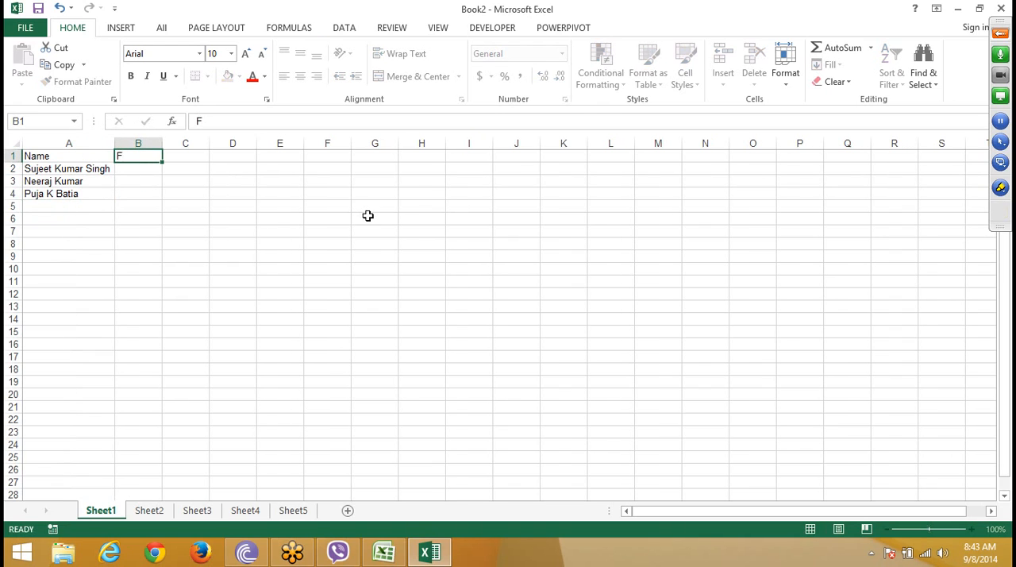
pyautogui.press('Tab')
pyautogui.write('L')
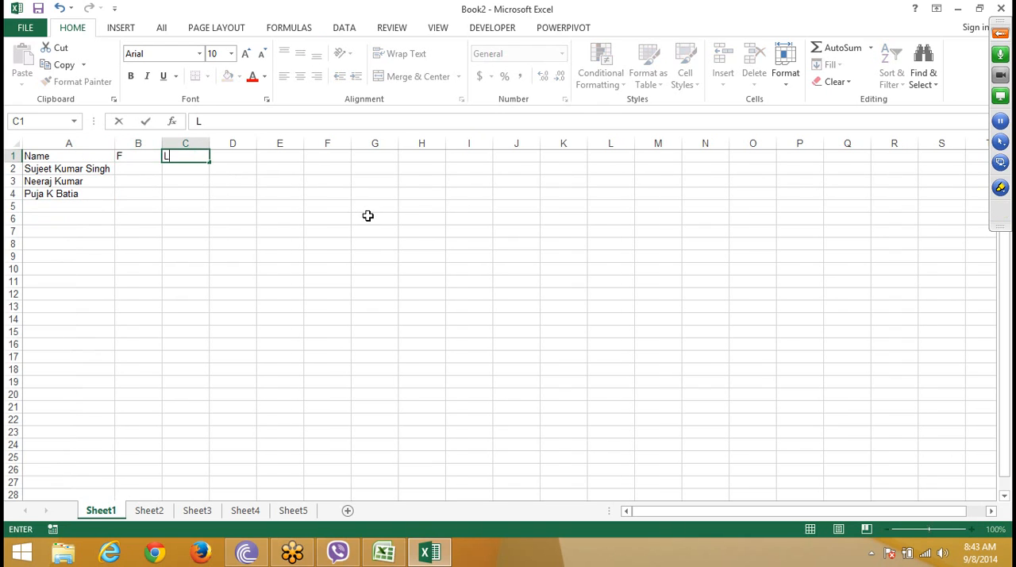
pyautogui.press('Return')
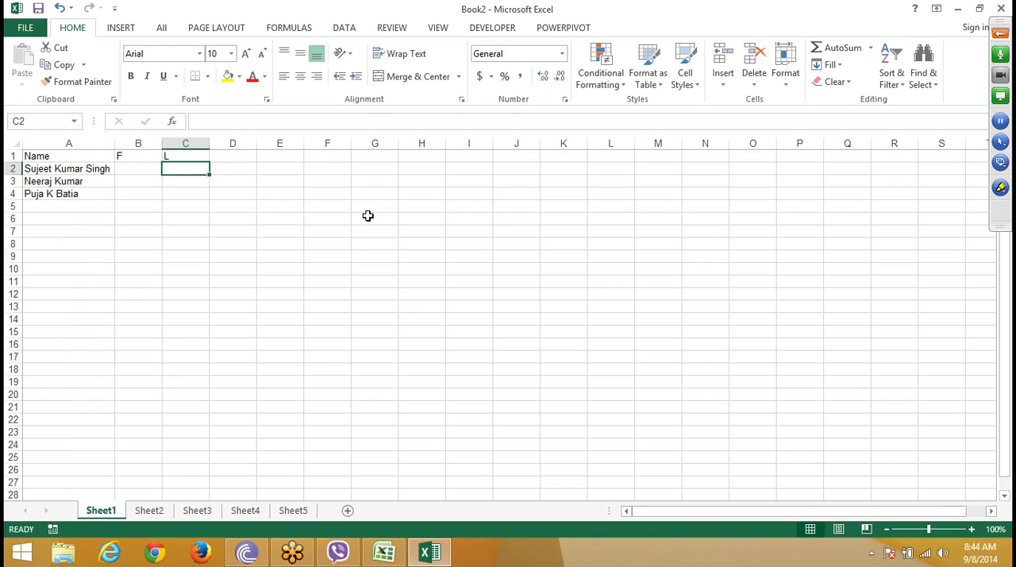
# Step: Enter the first name from A2 in cell B2 and Flash Fill the rest of the F column
pyautogui.press('Left')
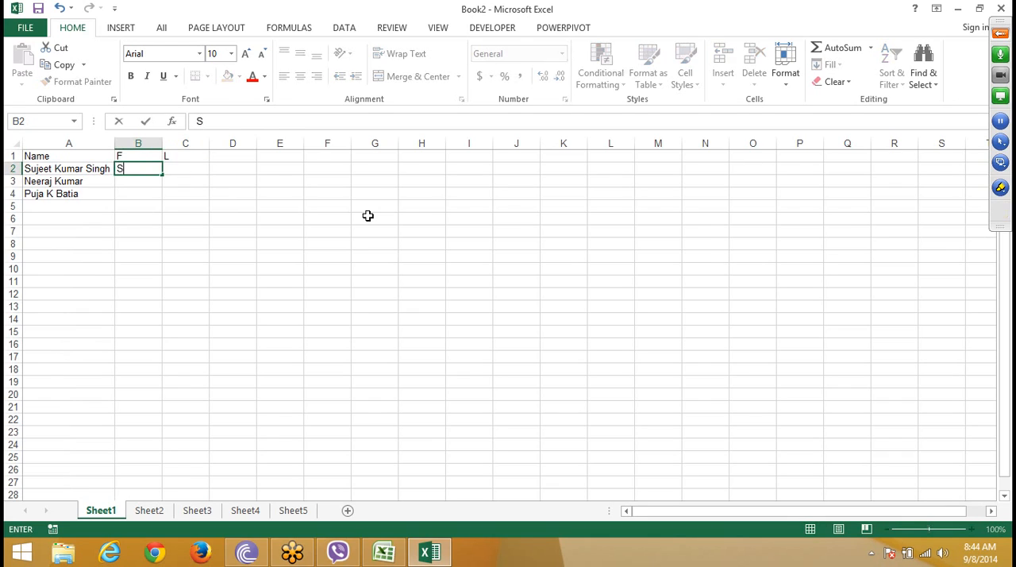
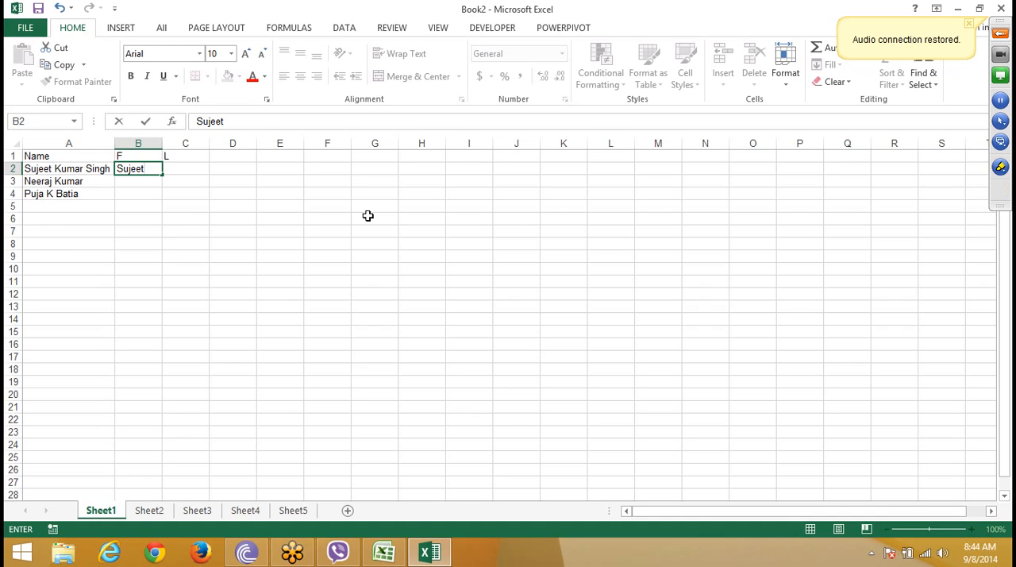
pyautogui.hotkey('ctrl', 'Return')
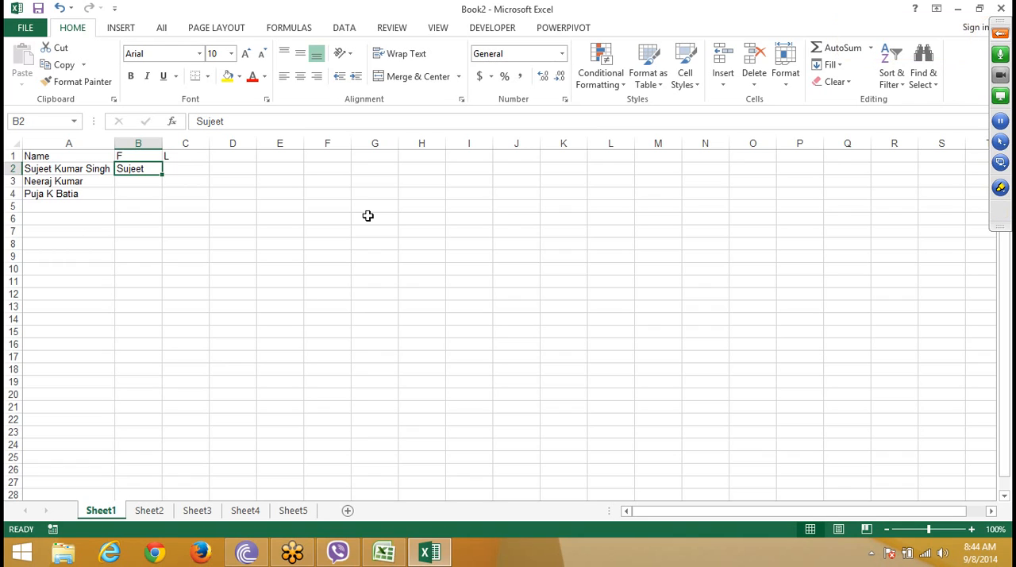
pyautogui.click(1001, 34)
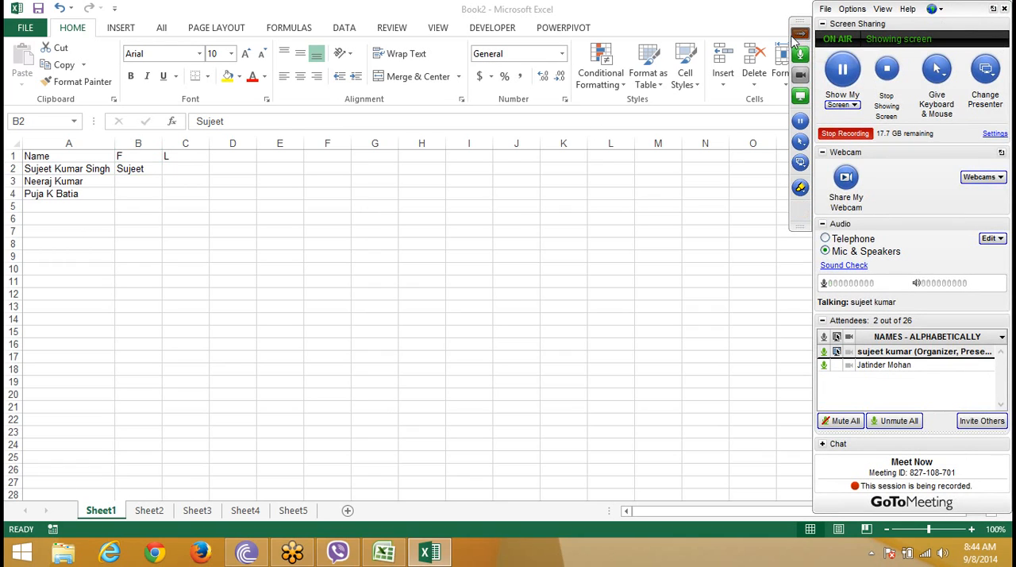
pyautogui.click(799, 35)
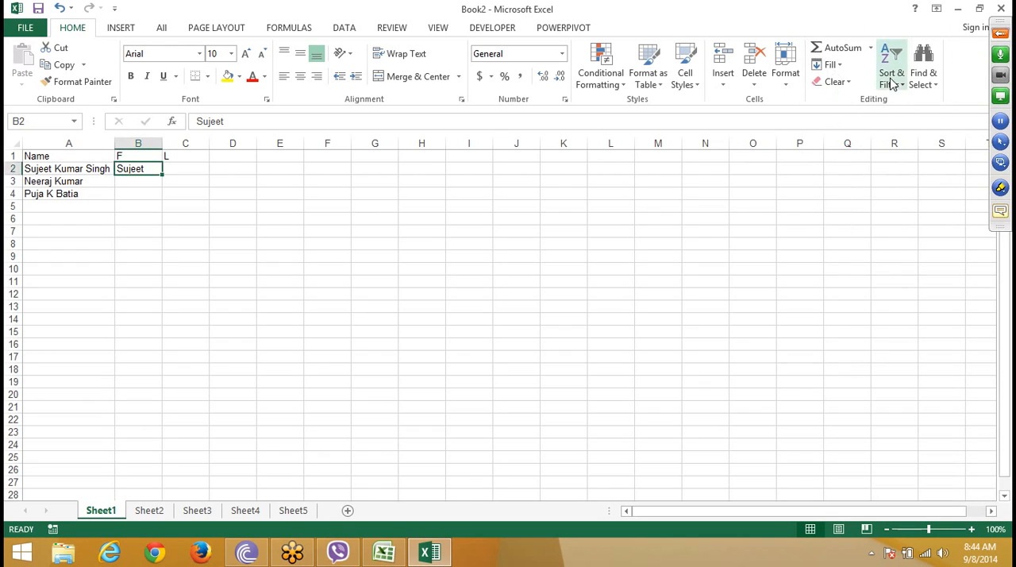
pyautogui.click(830, 64)
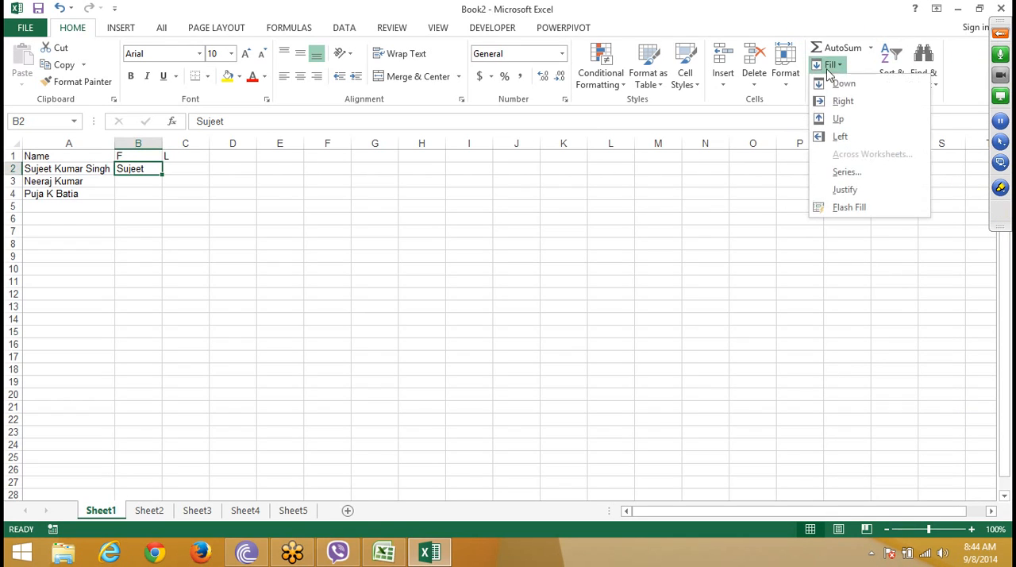
pyautogui.click(843, 211)
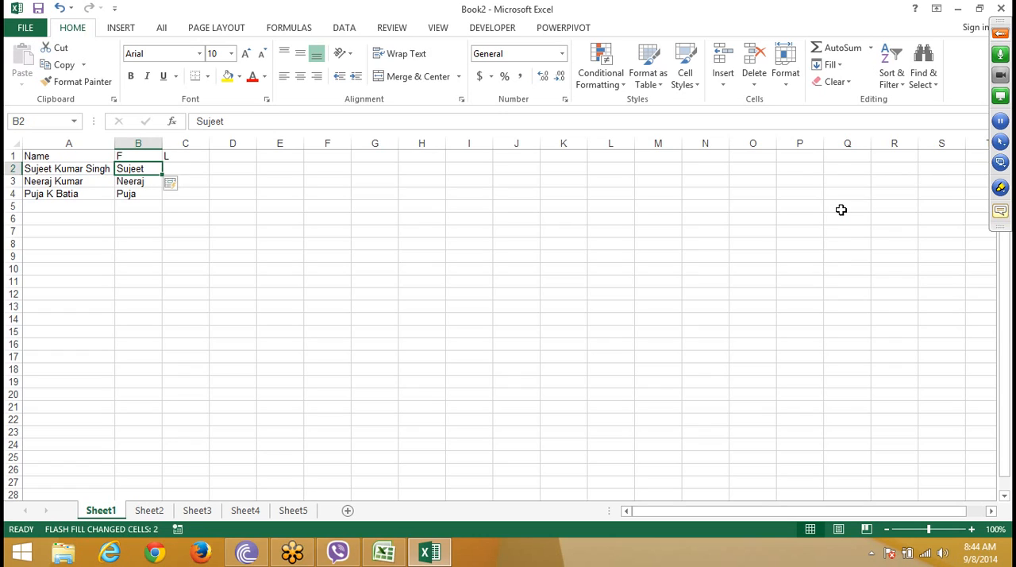
# Step: Enter the last name from A2 in cell C2 under the L heading
pyautogui.click(183, 168)
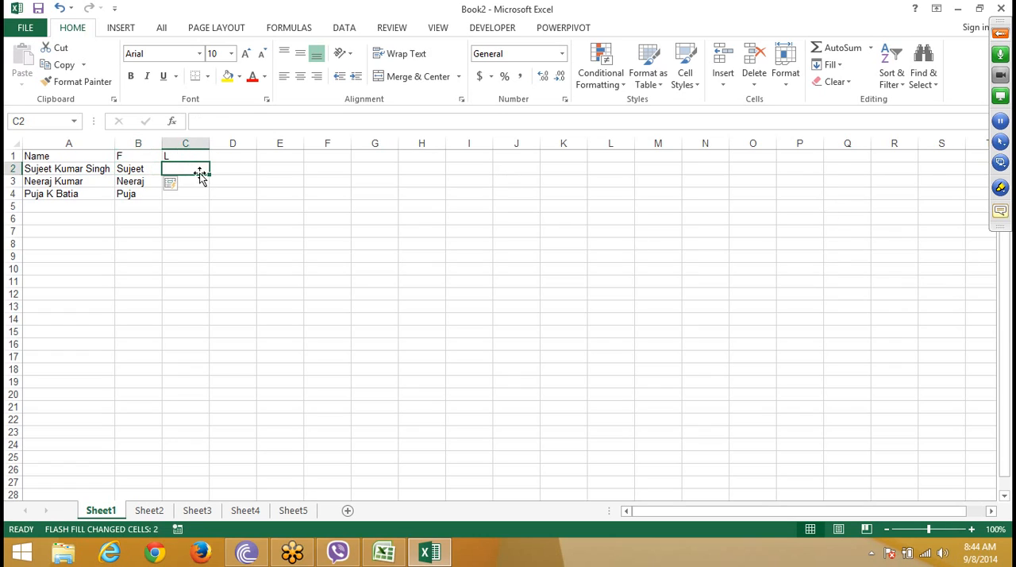
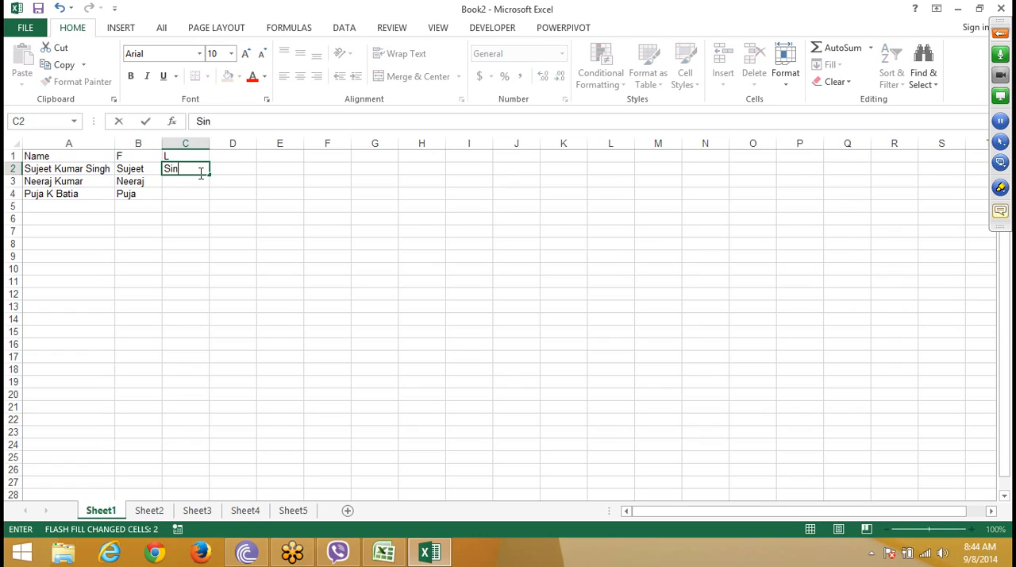
pyautogui.hotkey('ctrl', 'Return')
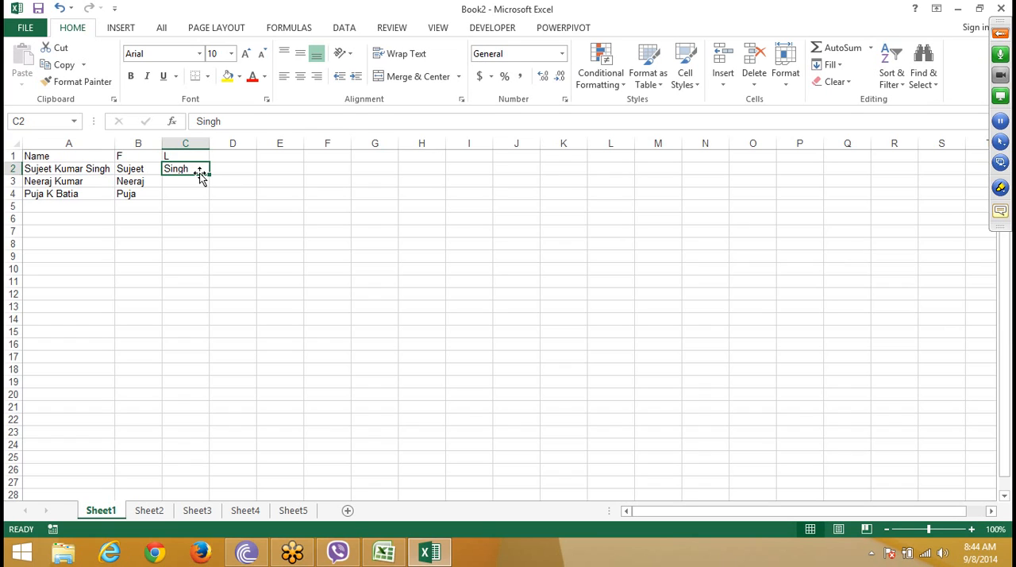
pyautogui.click(1001, 31)
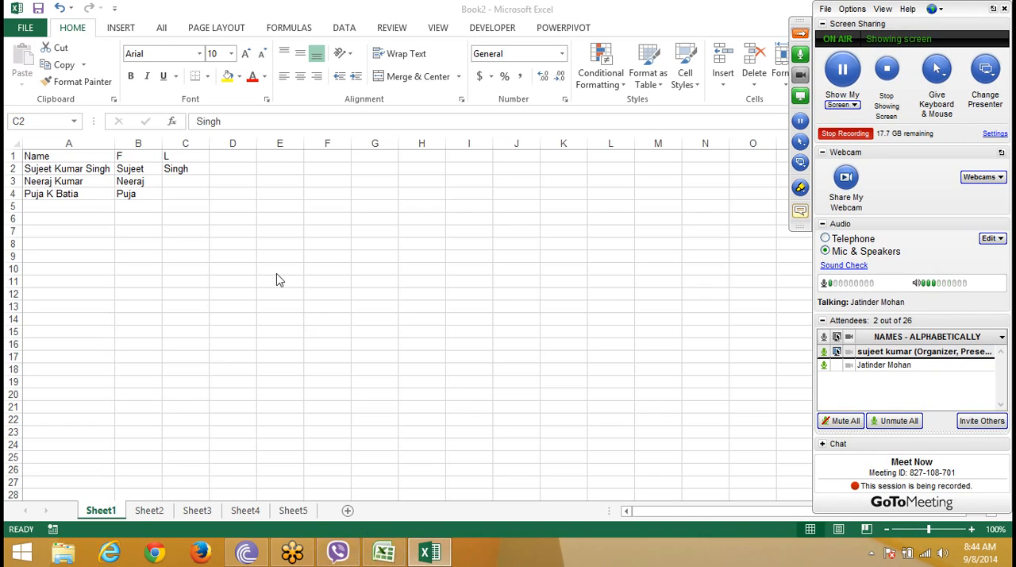
# Step: Undo the last-name entry, the Flash Fill and the first-name entry so columns B and C hold only their headings
pyautogui.click(215, 227)
pyautogui.hotkey('ctrl', 'z')
pyautogui.hotkey('ctrl', 'z')
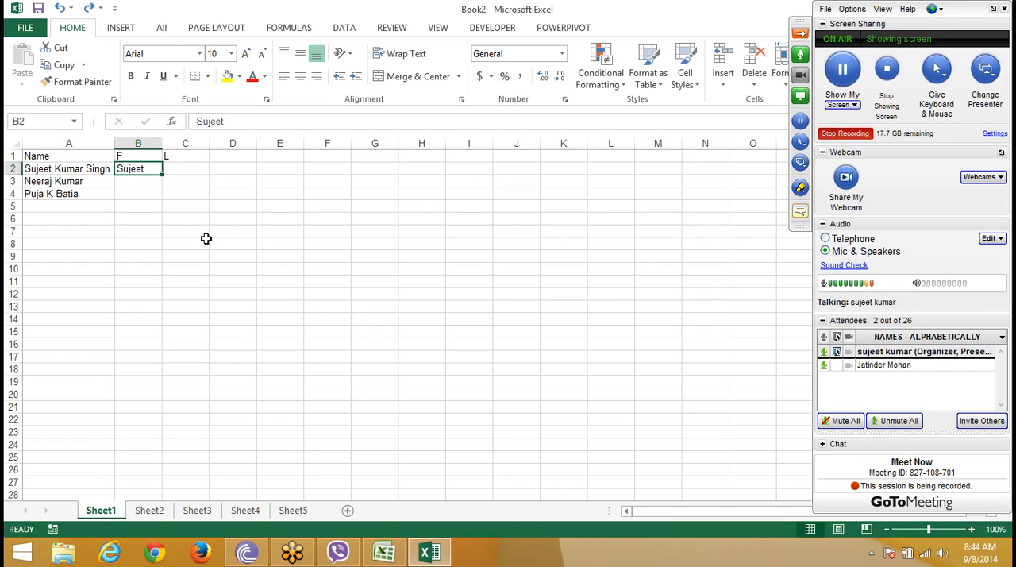
pyautogui.hotkey('ctrl', 'z')
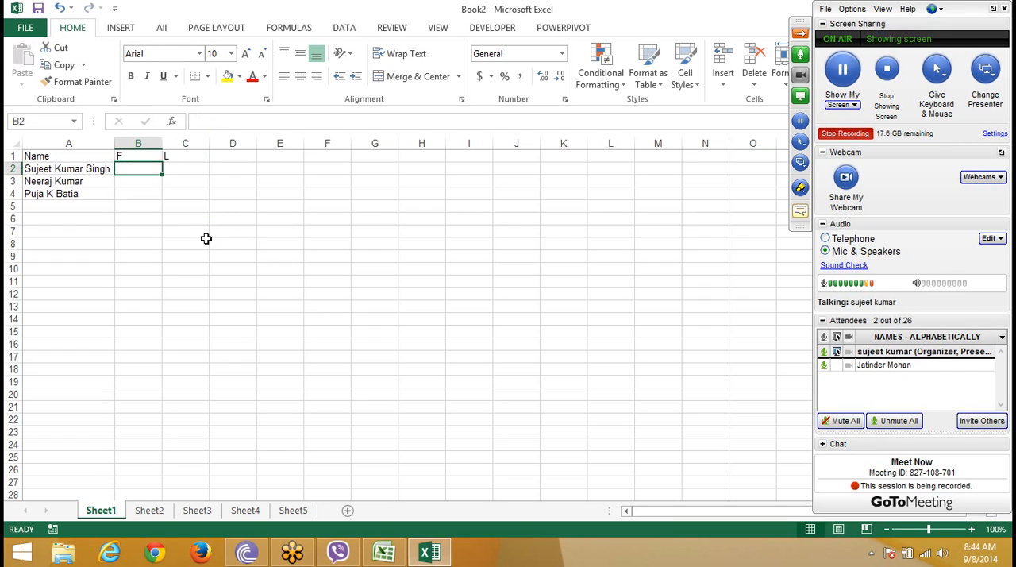
pyautogui.click(799, 38)
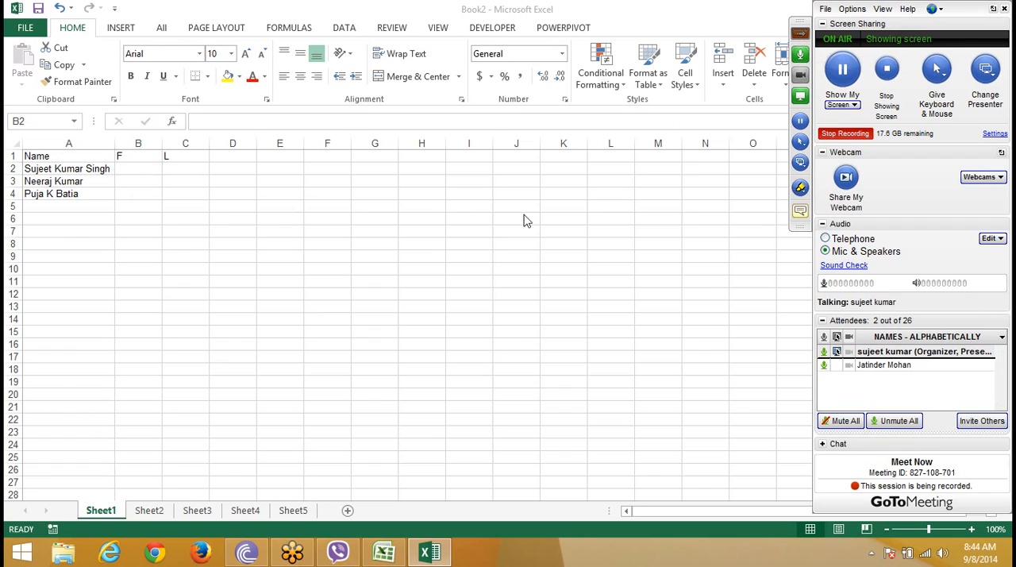
pyautogui.click(129, 230)
pyautogui.click(131, 192)
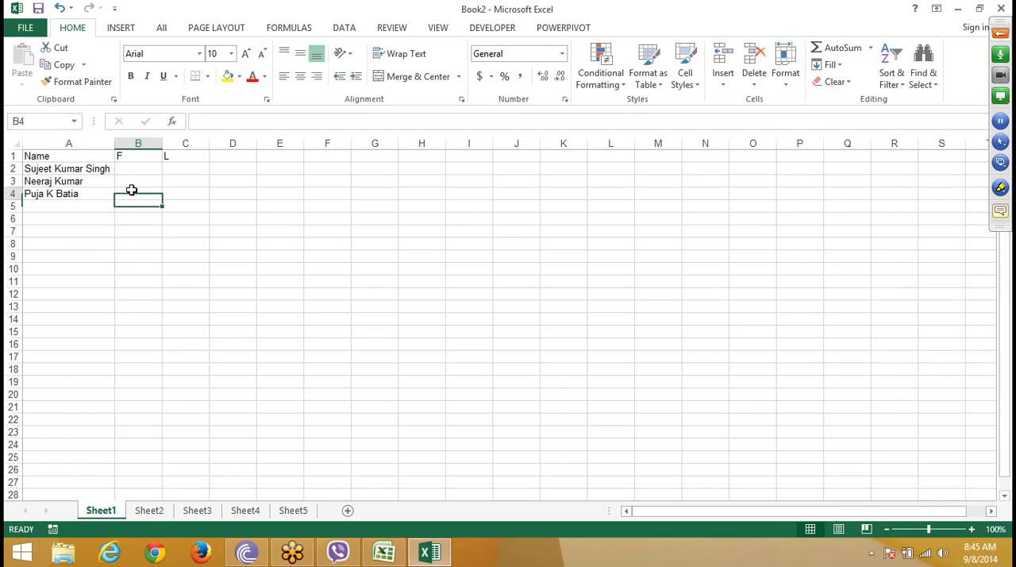
pyautogui.click(134, 181)
pyautogui.click(135, 171)
pyautogui.moveTo(79, 169); pyautogui.dragTo(83, 197)
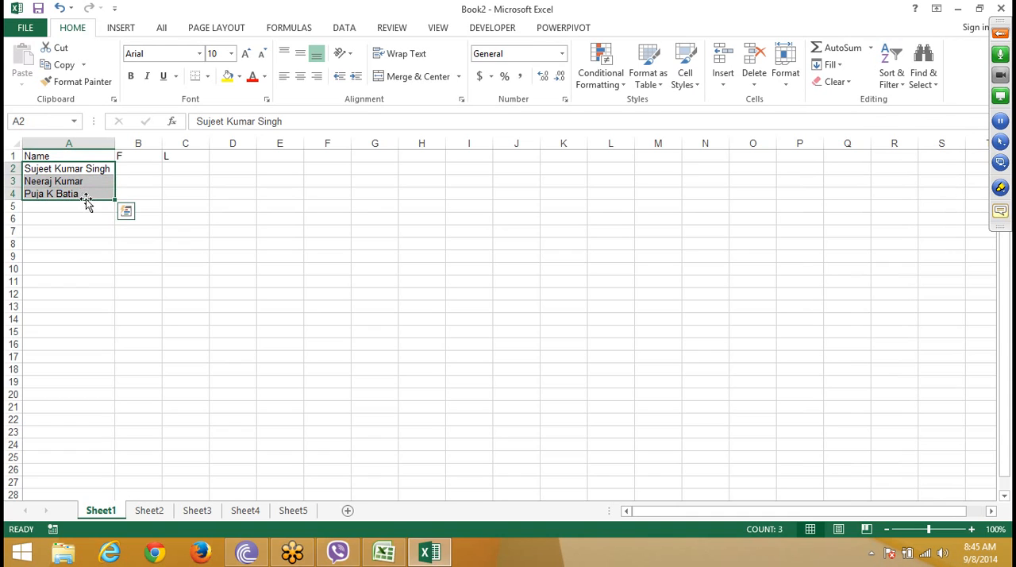
pyautogui.click(142, 169)
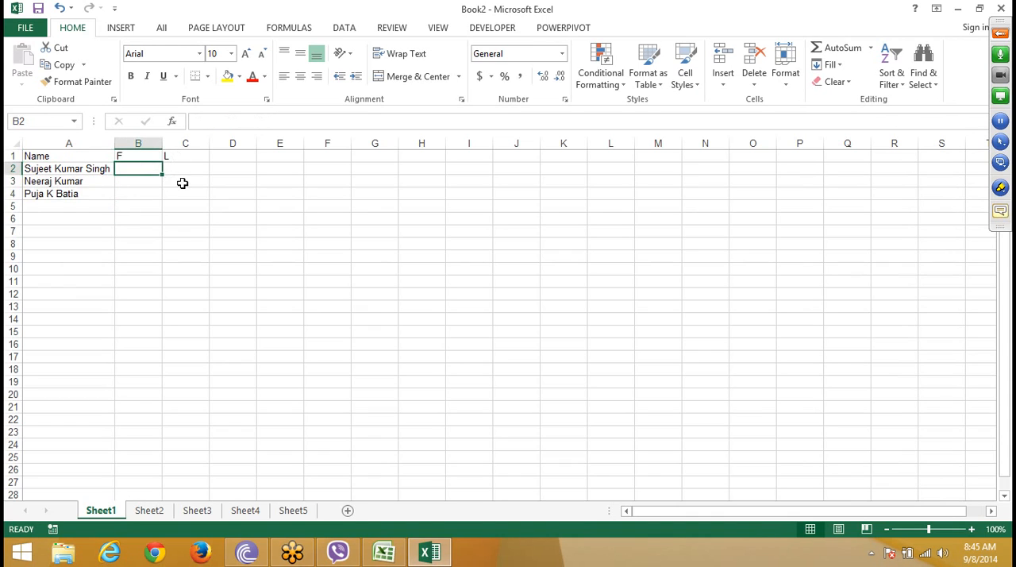
pyautogui.click(183, 185)
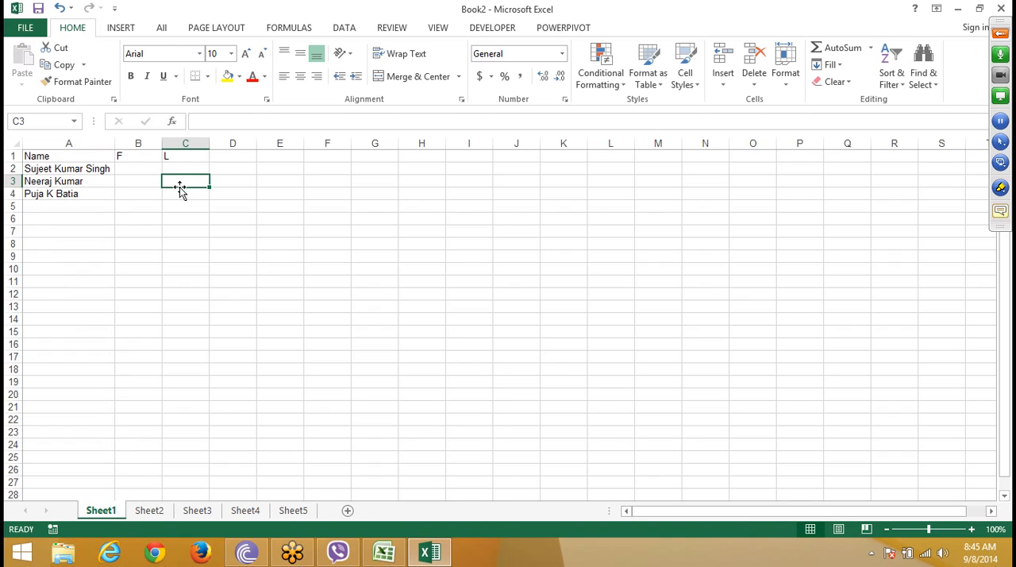
# Step: Enter the first name of the A2 full name in B2 and extract the other first names with Flash Fill
pyautogui.click(148, 168)
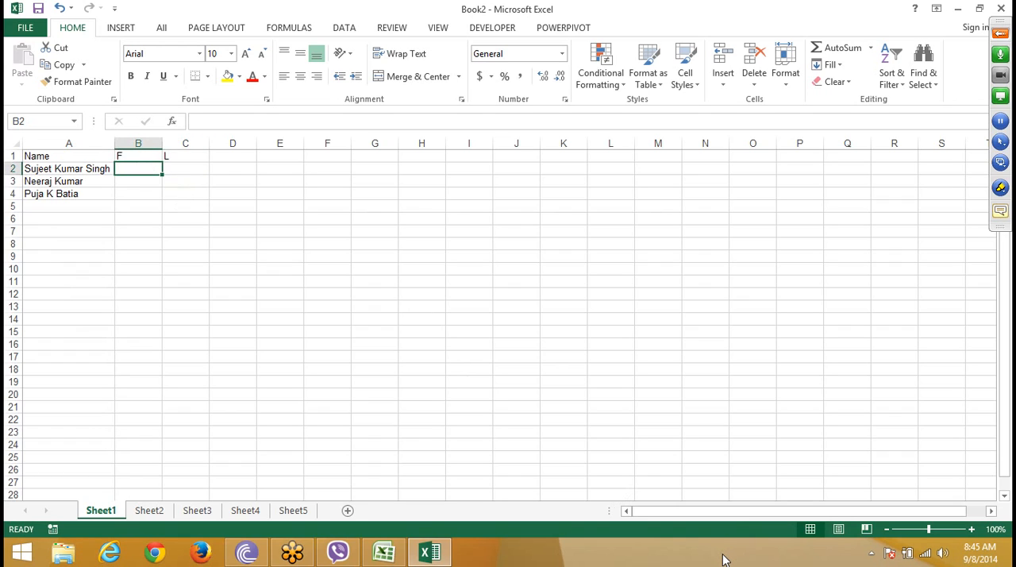
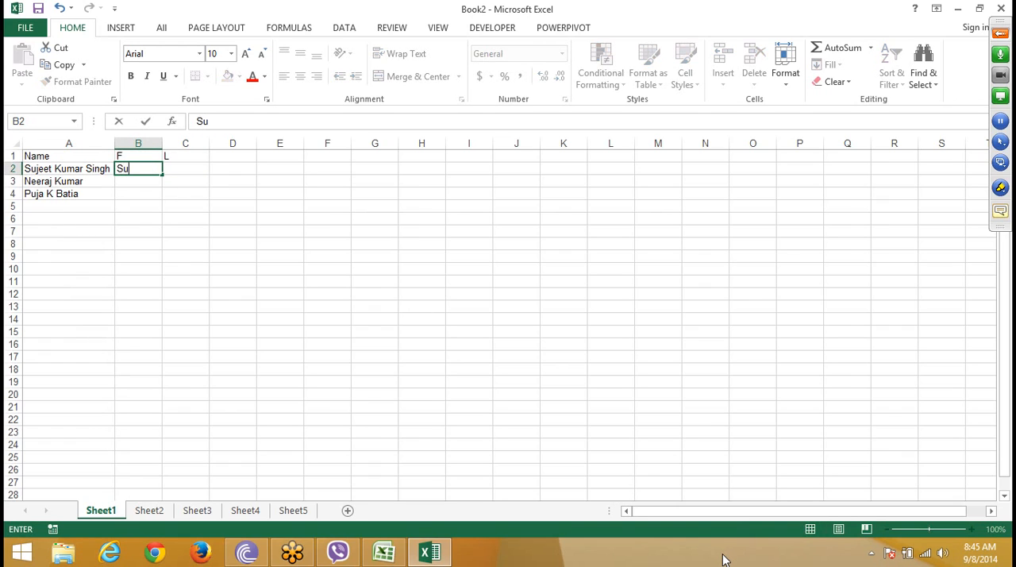
pyautogui.hotkey('ctrl', 'Return')
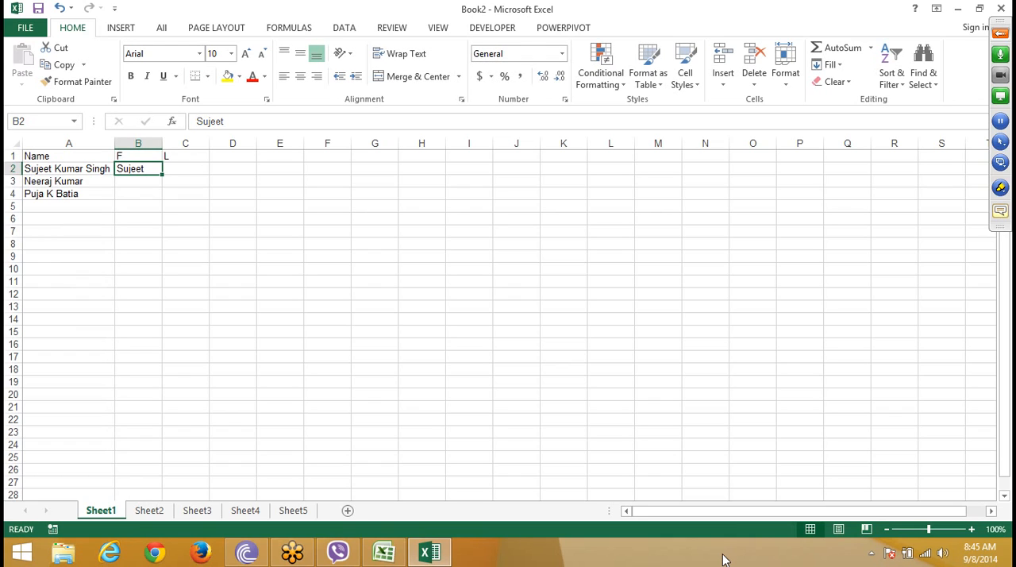
pyautogui.click(830, 64)
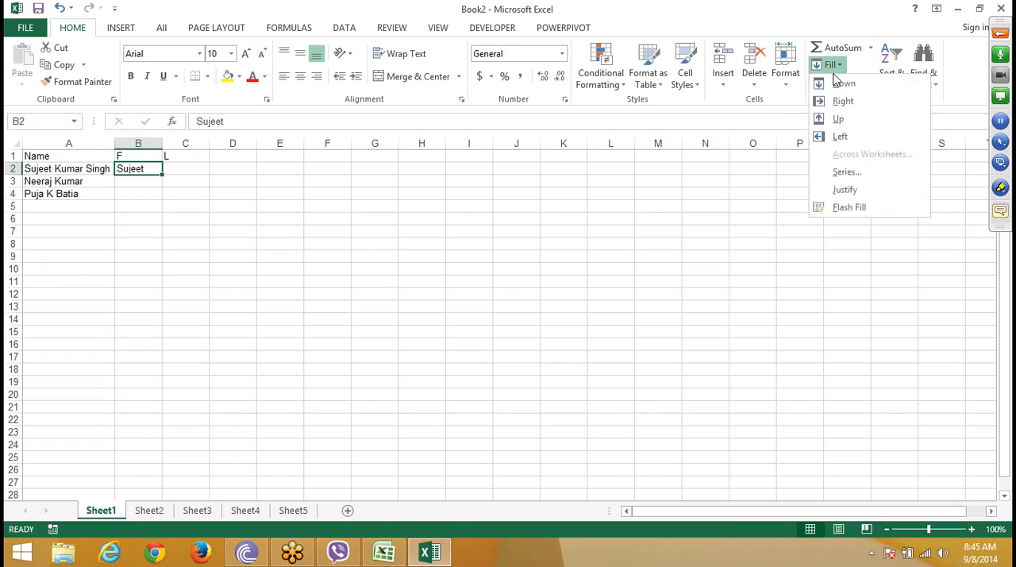
pyautogui.click(849, 207)
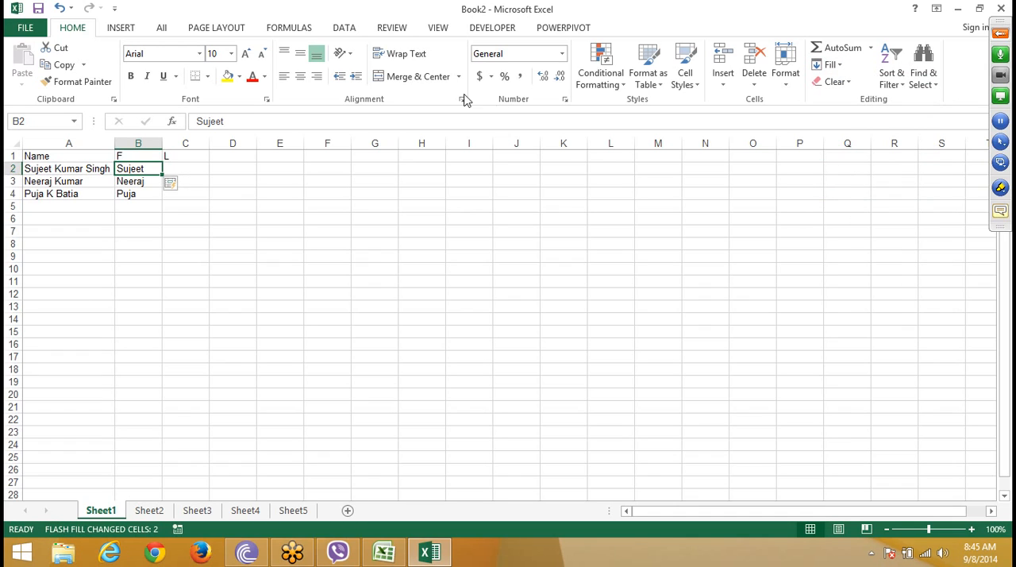
# Step: Enter the last name of the A2 full name in C2 and extract the other last names with Flash Fill
pyautogui.click(203, 171)
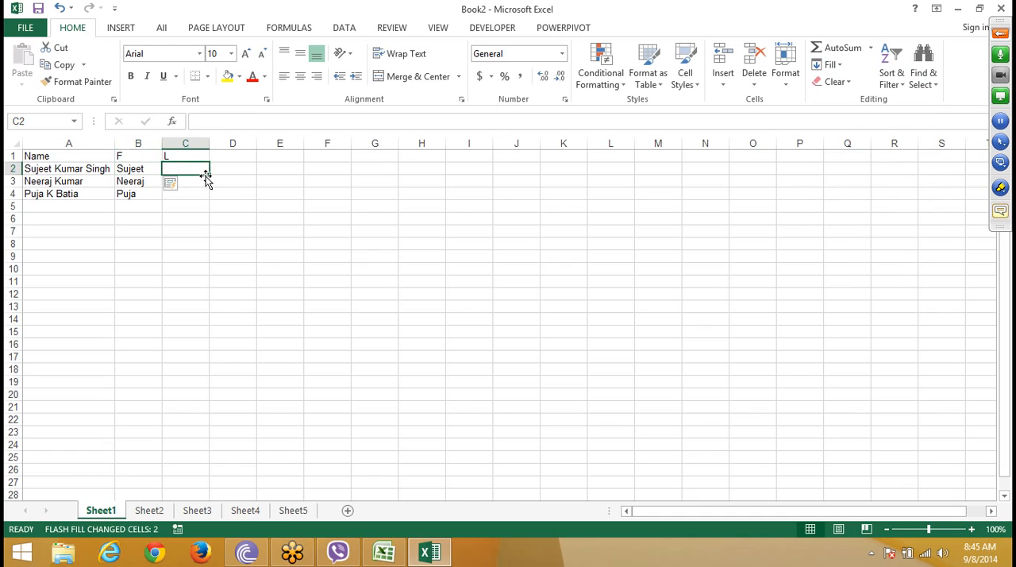
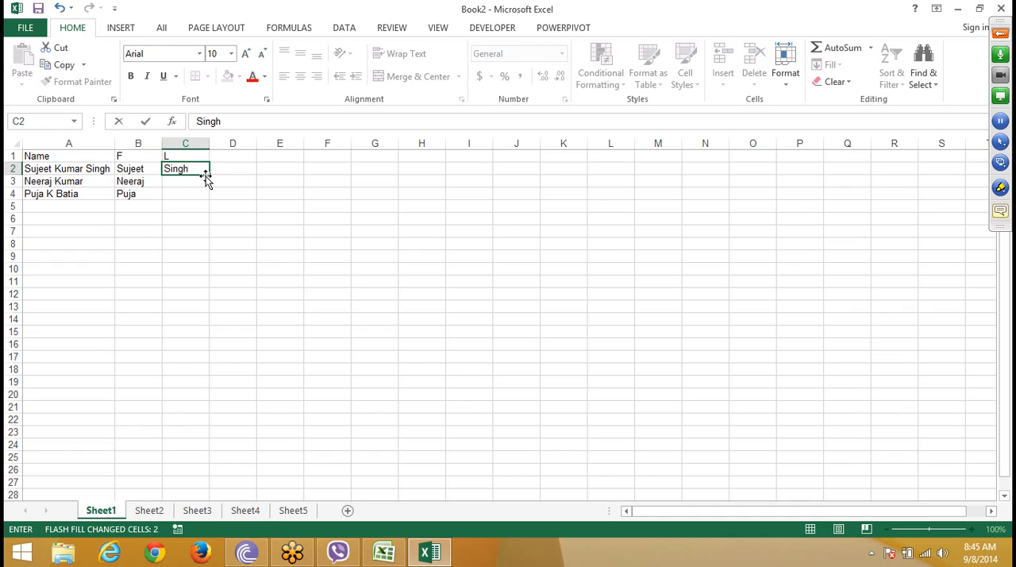
pyautogui.click(206, 175)
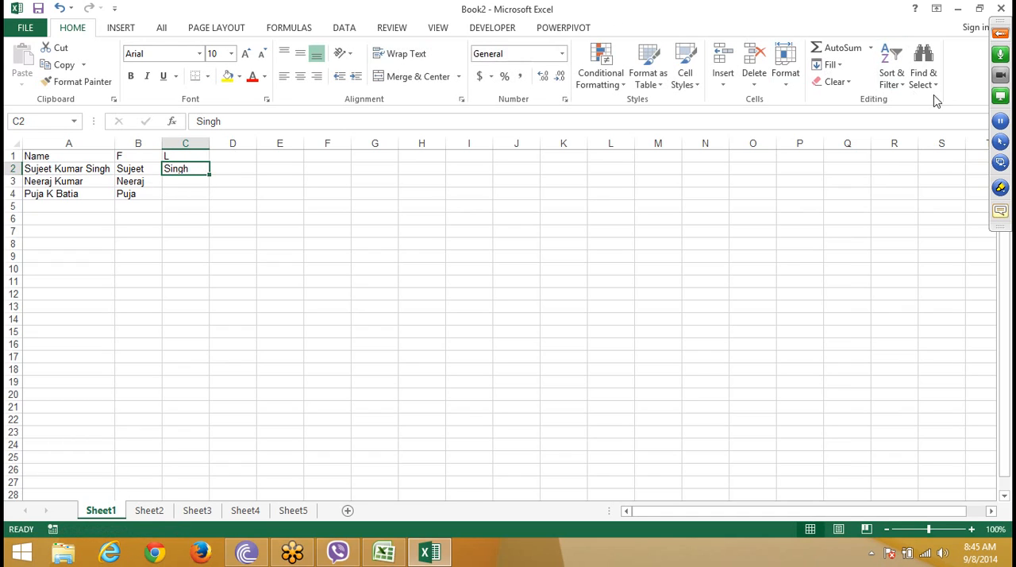
pyautogui.click(830, 65)
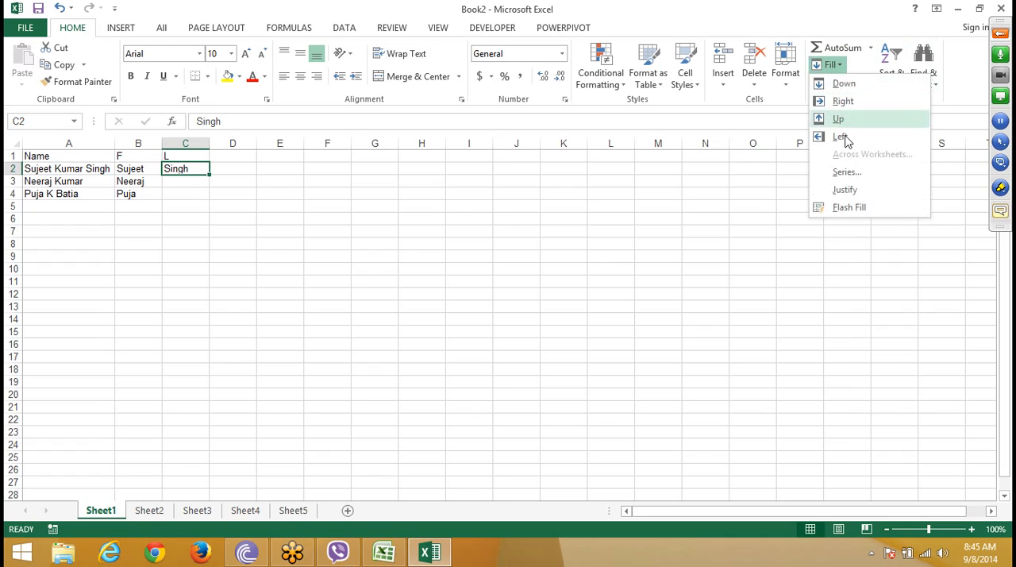
pyautogui.click(869, 208)
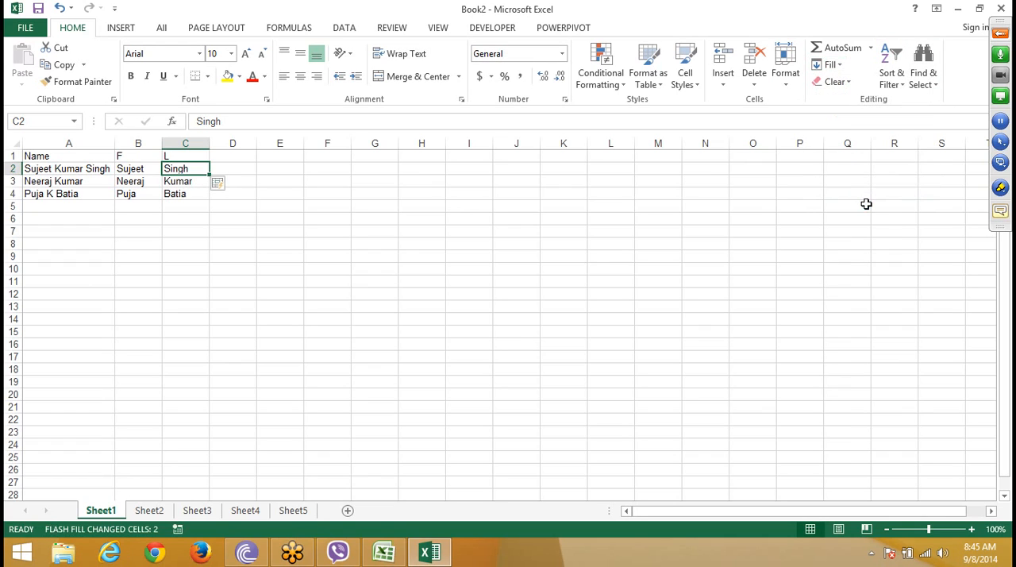
pyautogui.click(67, 172)
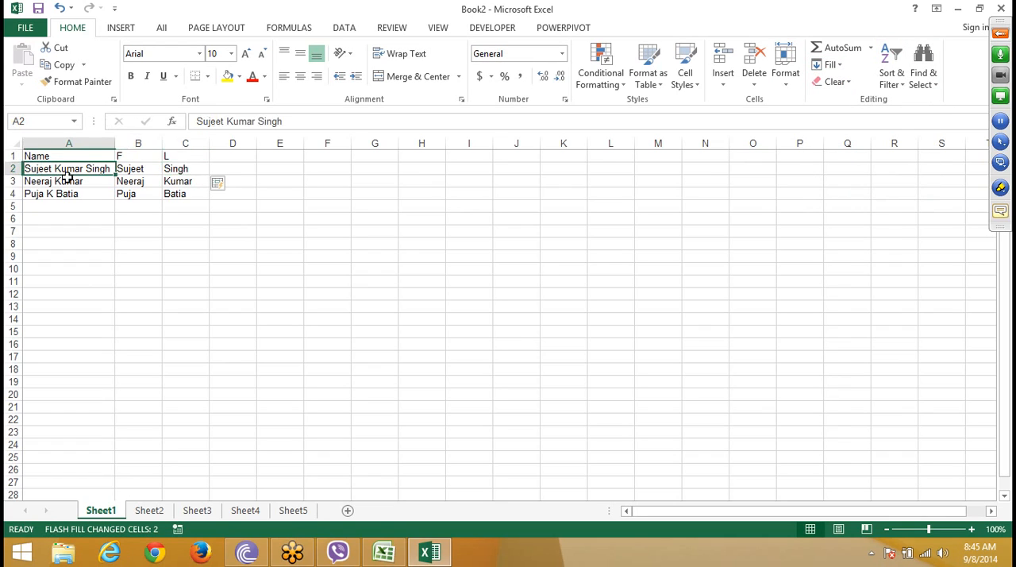
pyautogui.moveTo(68, 176); pyautogui.dragTo(68, 181)
pyautogui.moveTo(119, 216); pyautogui.dragTo(112, 281)
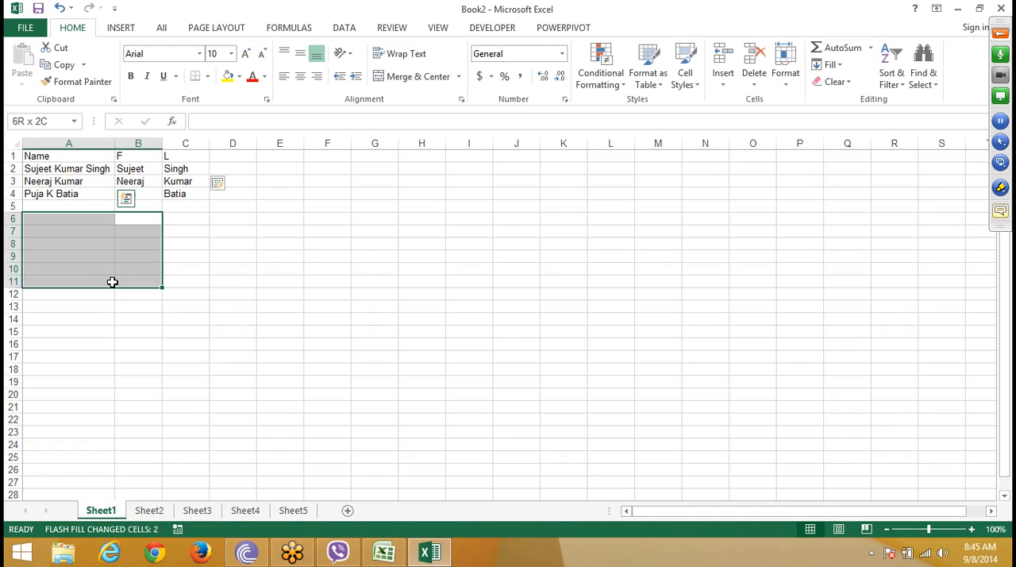
pyautogui.click(448, 315)
# Step: Enter the date 9/1 in cell H1
pyautogui.click(422, 165)
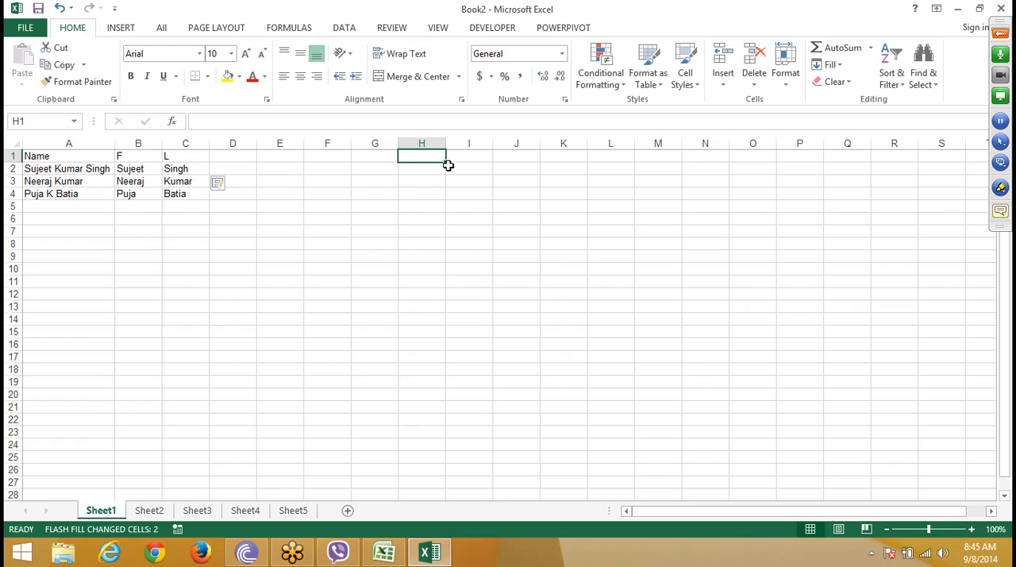
pyautogui.write('9/1')
pyautogui.press('Return')
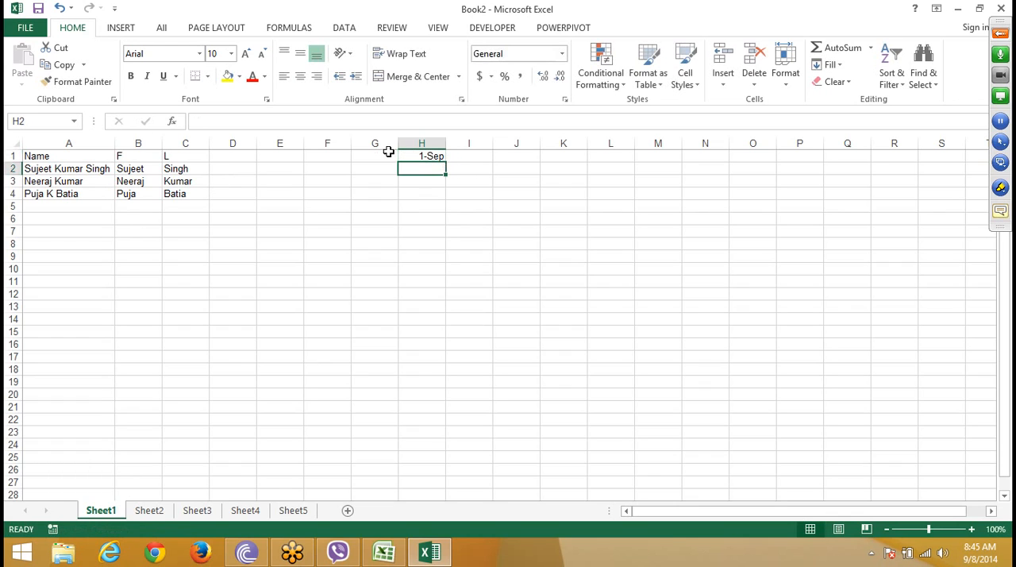
# Step: Enter the formula =H1+20 in cell H2 and fill it down through H12
pyautogui.write('=')
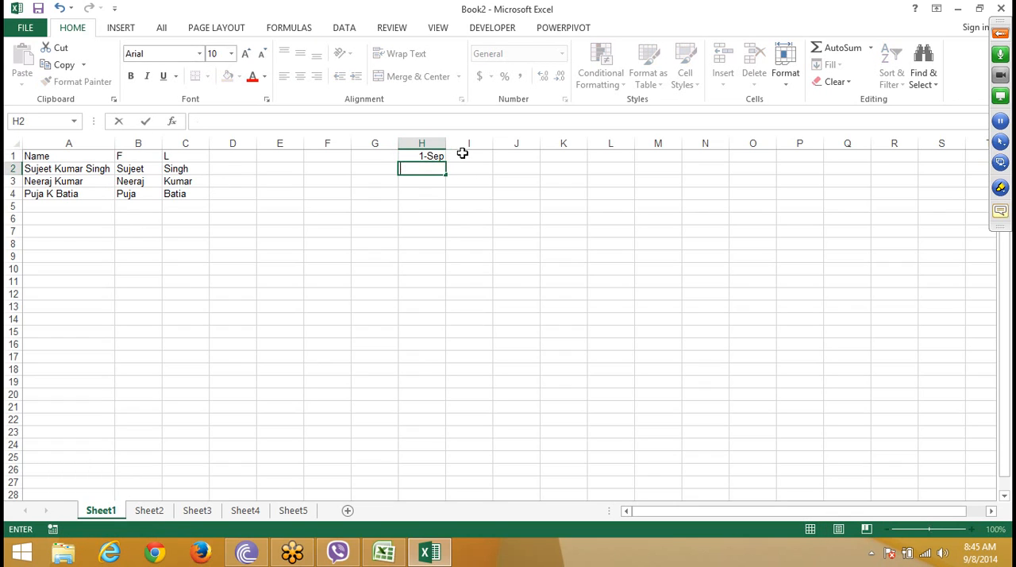
pyautogui.press('Up')
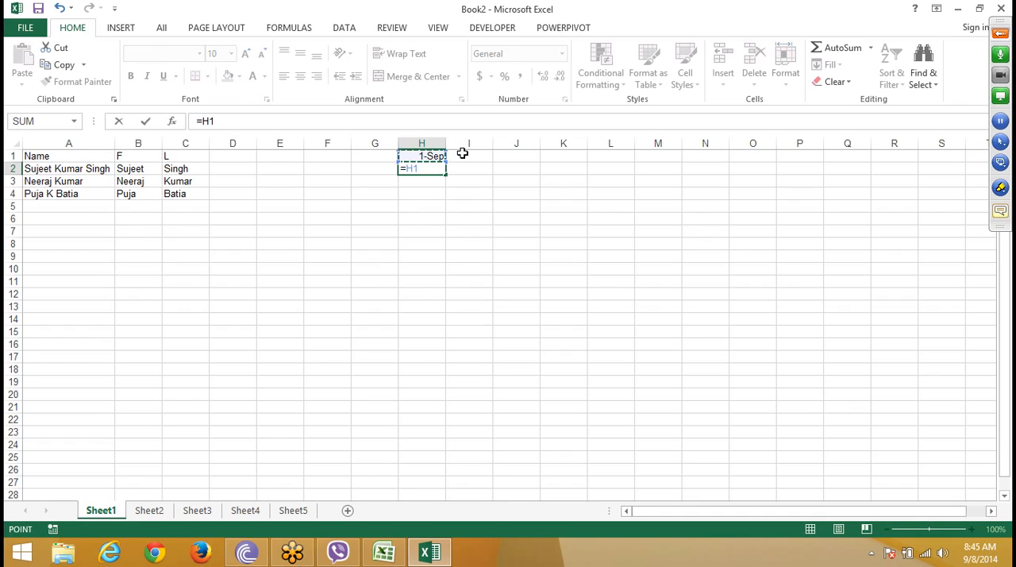
pyautogui.write('+1')
pyautogui.write('20')
pyautogui.press('Return')
pyautogui.click(442, 168)
pyautogui.moveTo(445, 174); pyautogui.dragTo(434, 283)
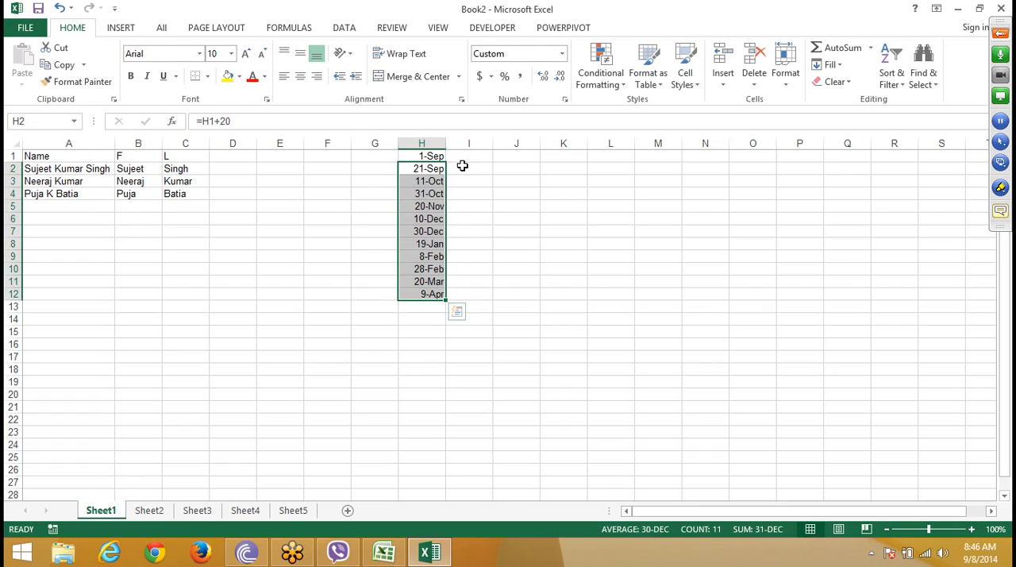
# Step: Enter the month Sep in cell I1 and extract the months of the other column H dates with Flash Fill
pyautogui.click(486, 158)
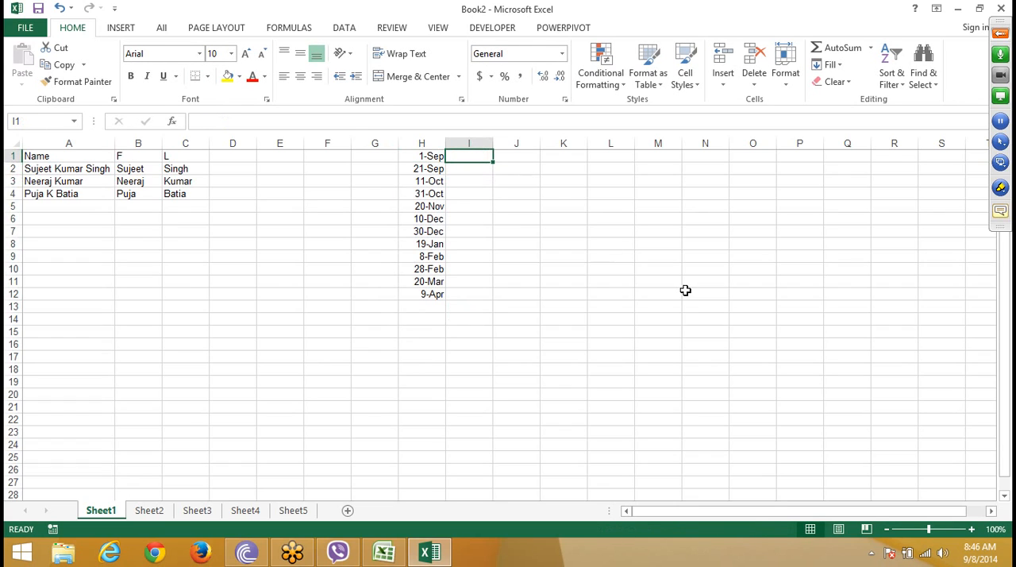
pyautogui.write('Sep')
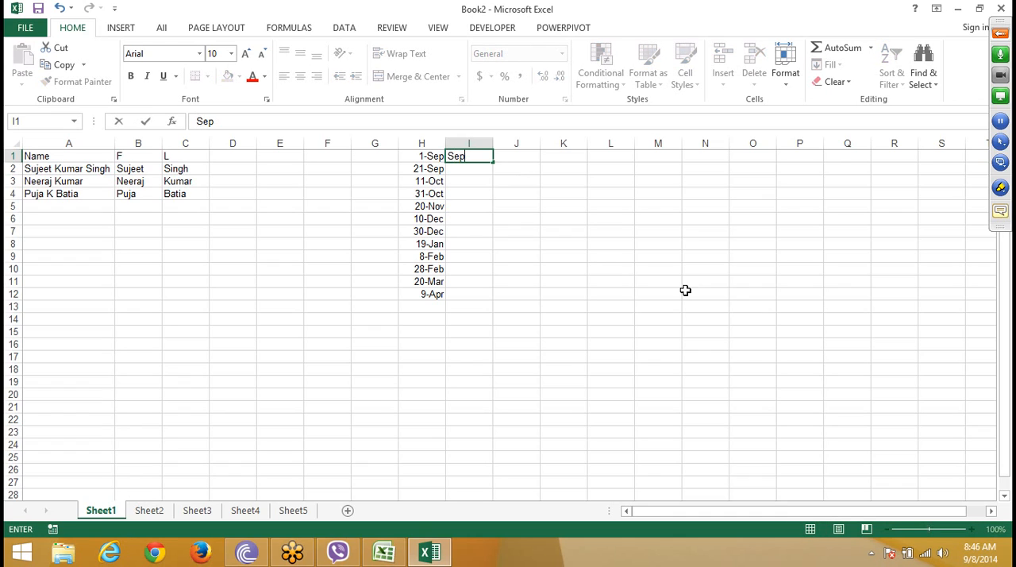
pyautogui.hotkey('ctrl', 'Return')
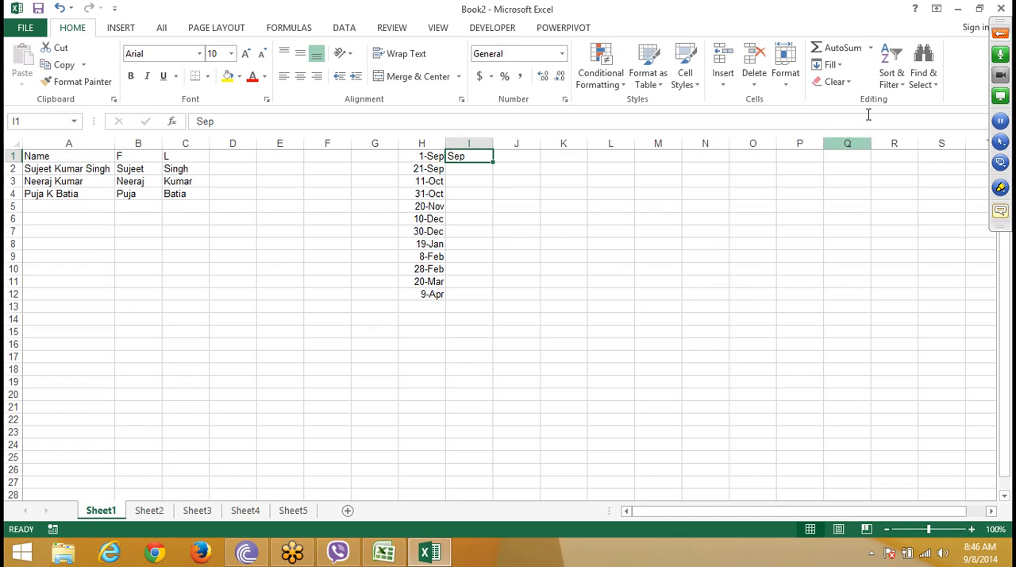
pyautogui.click(838, 65)
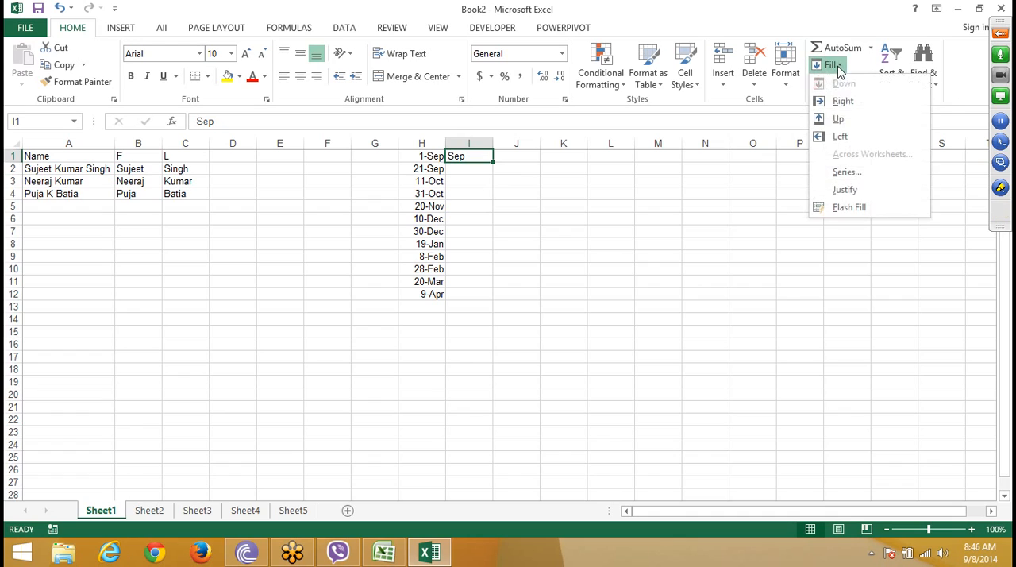
pyautogui.click(853, 210)
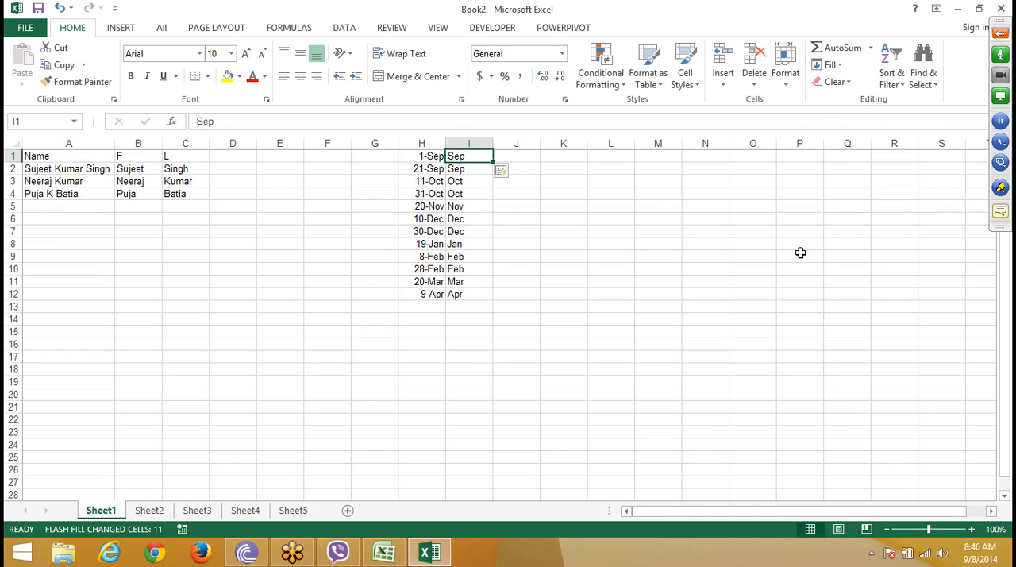
pyautogui.click(243, 165)
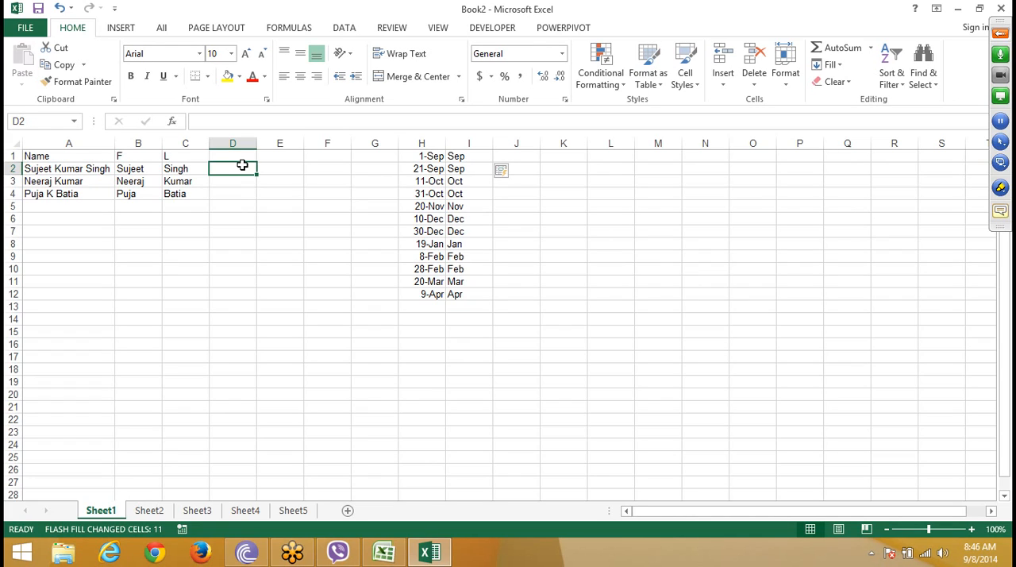
pyautogui.click(827, 67)
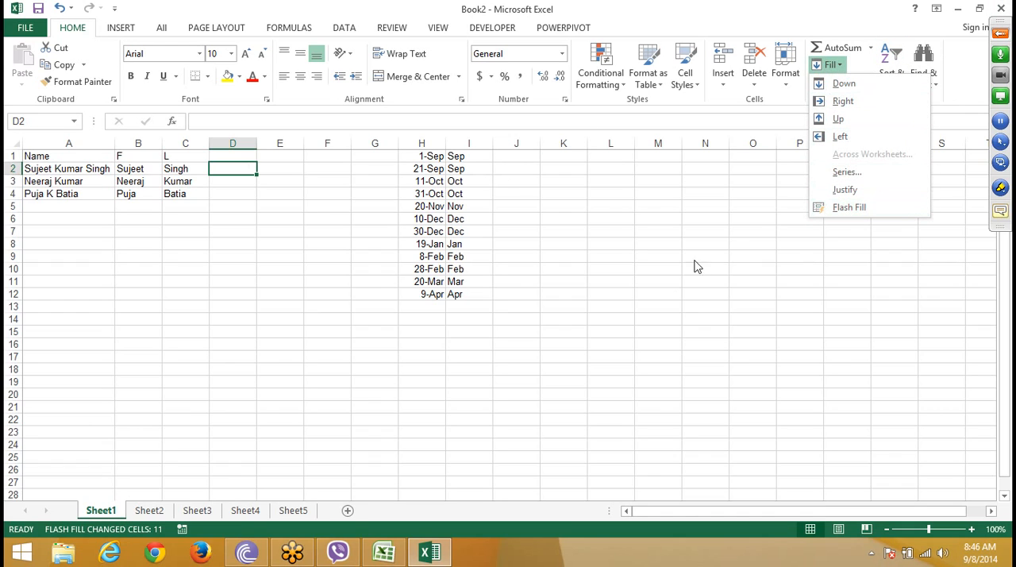
pyautogui.click(654, 292)
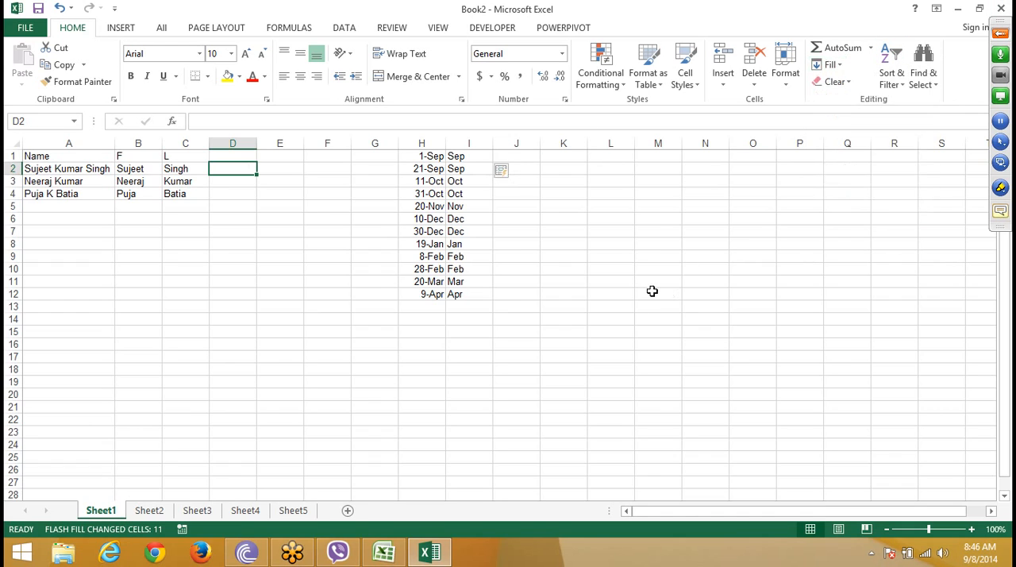
# Step: Switch to the Book1 workbook and expand the GoToMeeting control panel
pyautogui.click(383, 552)
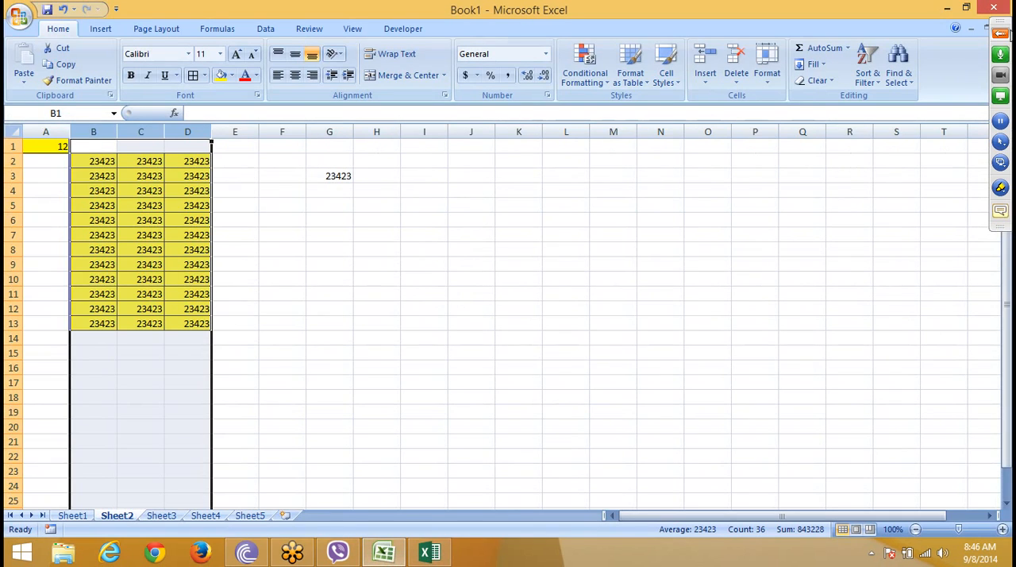
pyautogui.click(1000, 34)
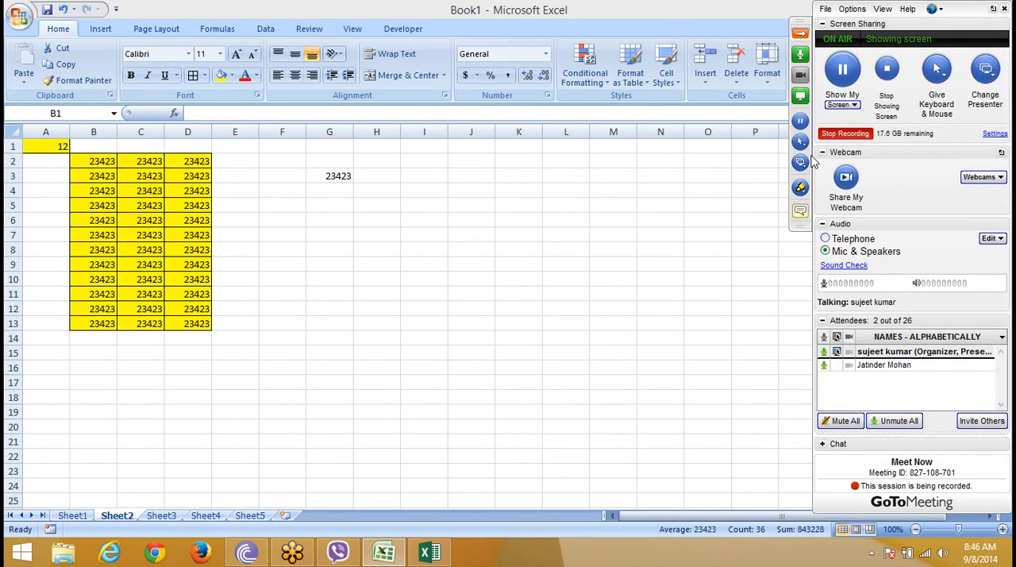